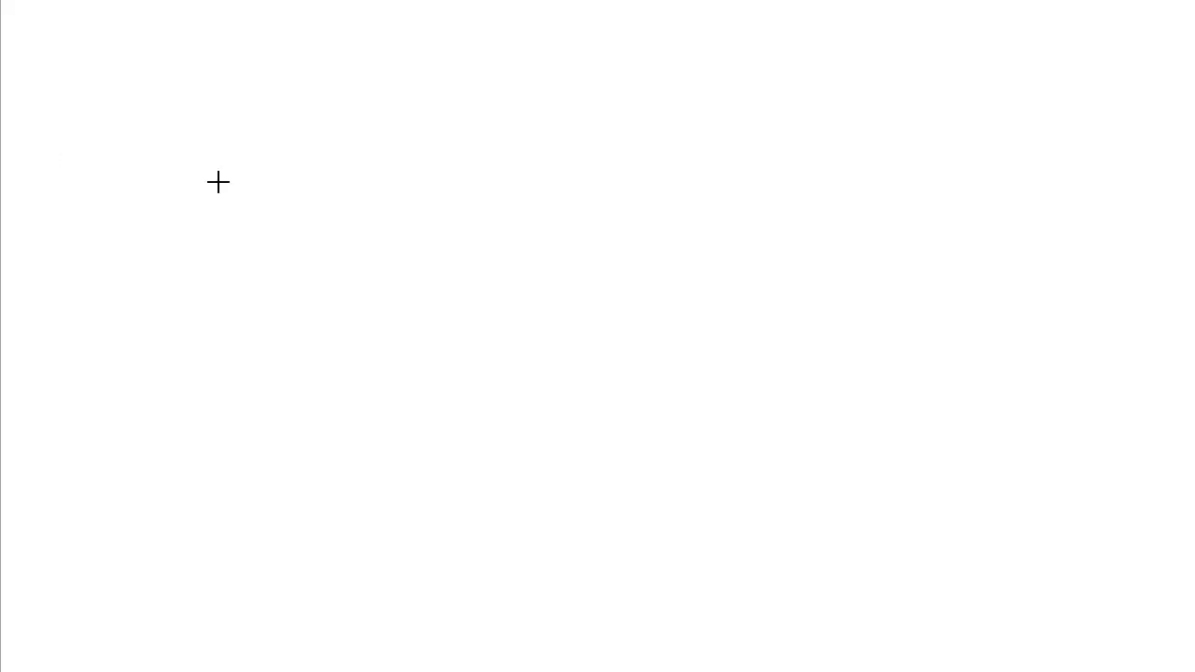
# Draw a rectangular form area near the upper-left of the blank page and choose to create the form from a template.
pyautogui.moveTo(159, 104); pyautogui.dragTo(365, 203)
pyautogui.moveTo(424, 233); pyautogui.dragTo(598, 397)
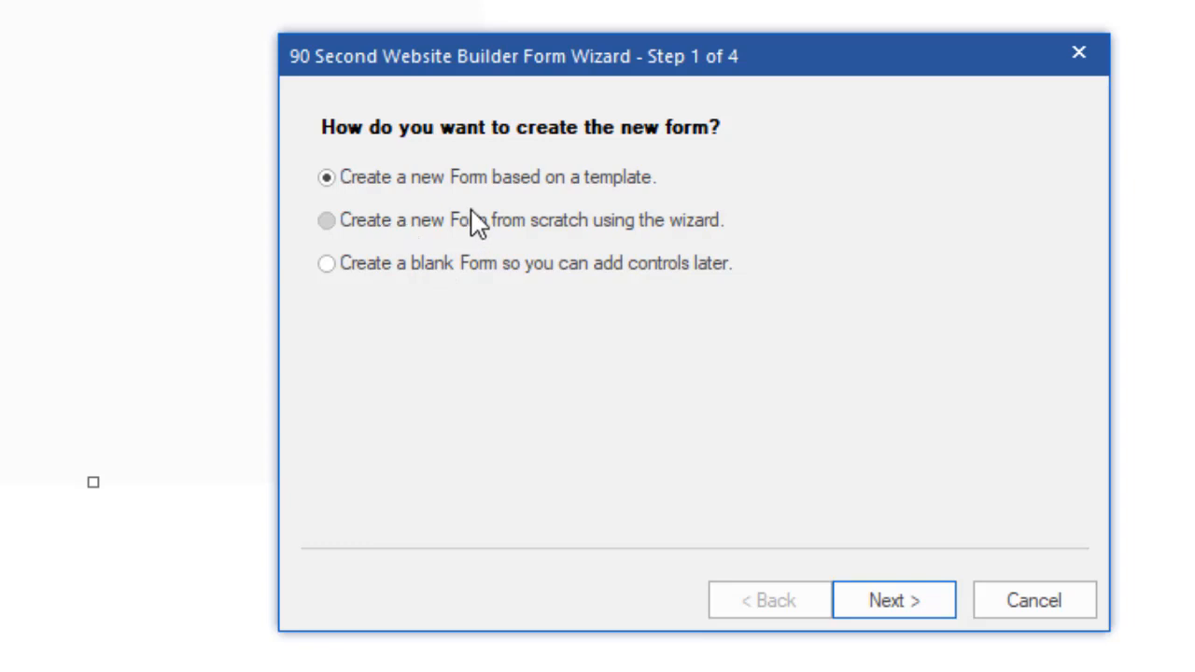
pyautogui.click(888, 602)
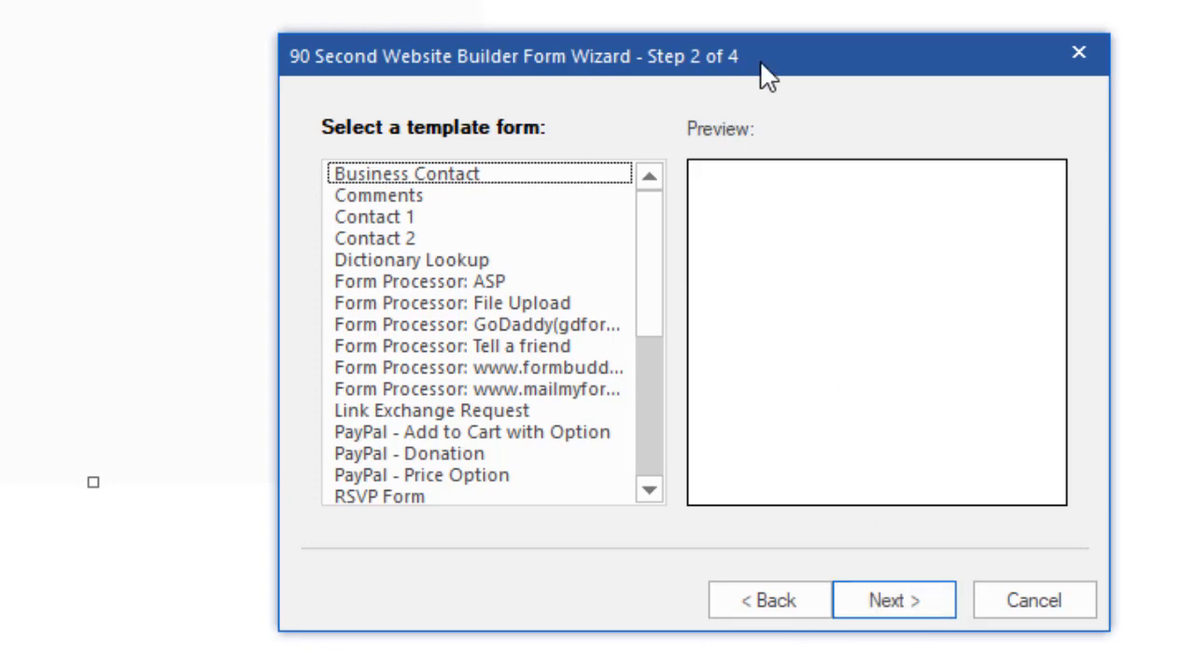
# Preview the available template forms, from Business Contact and Comments through the form processors to PayPal - Donation.
pyautogui.moveTo(650, 235); pyautogui.dragTo(414, 214)
pyautogui.click(414, 214)
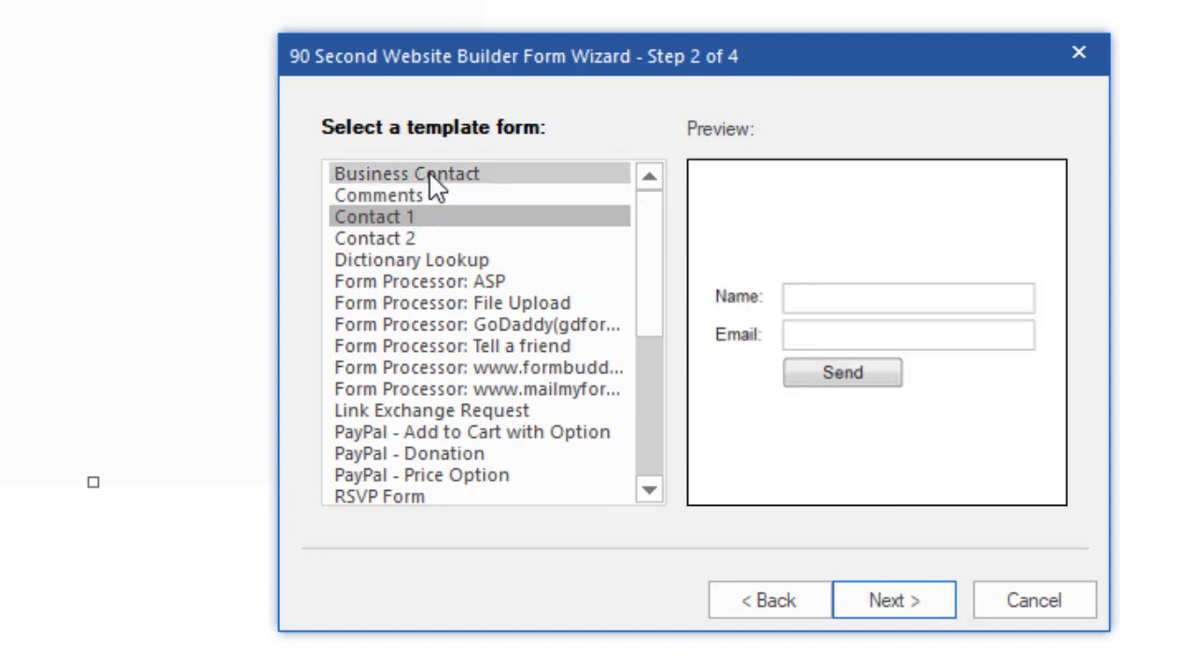
pyautogui.click(431, 176)
pyautogui.click(427, 196)
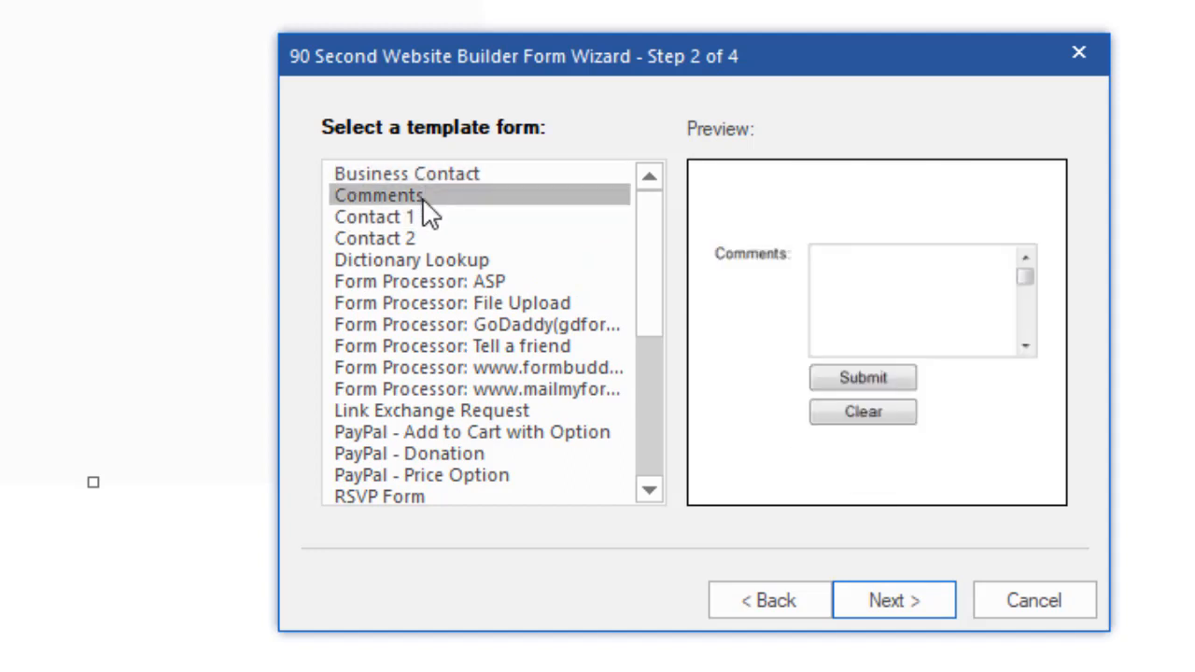
pyautogui.click(415, 217)
pyautogui.click(409, 237)
pyautogui.click(420, 265)
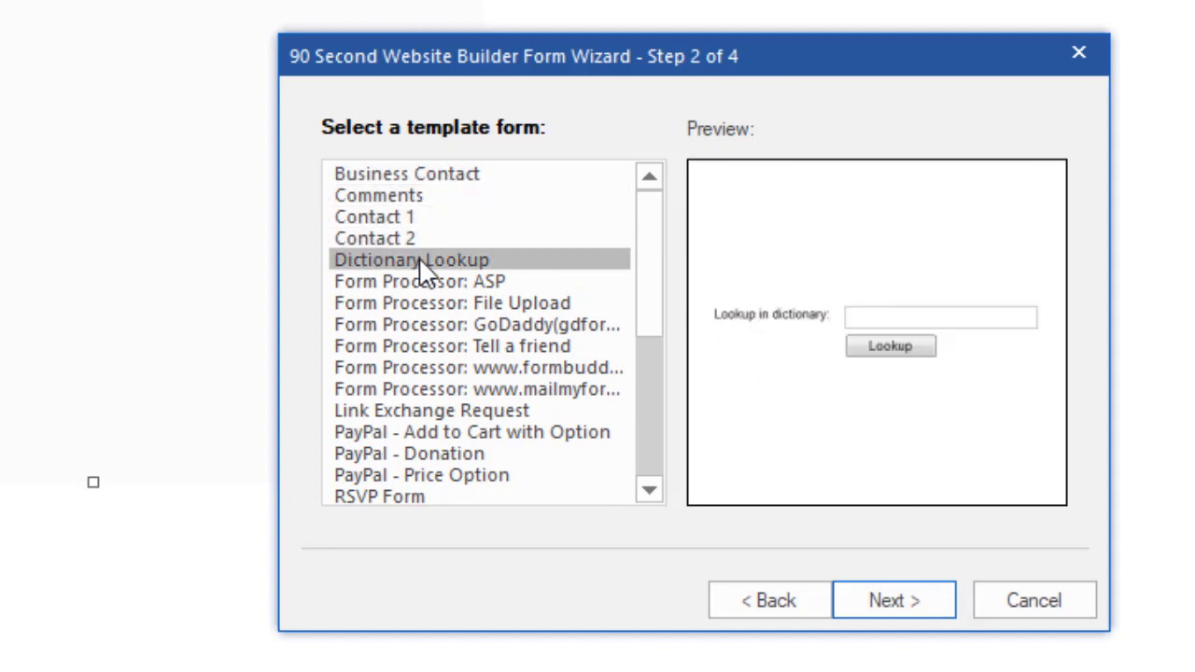
pyautogui.click(422, 281)
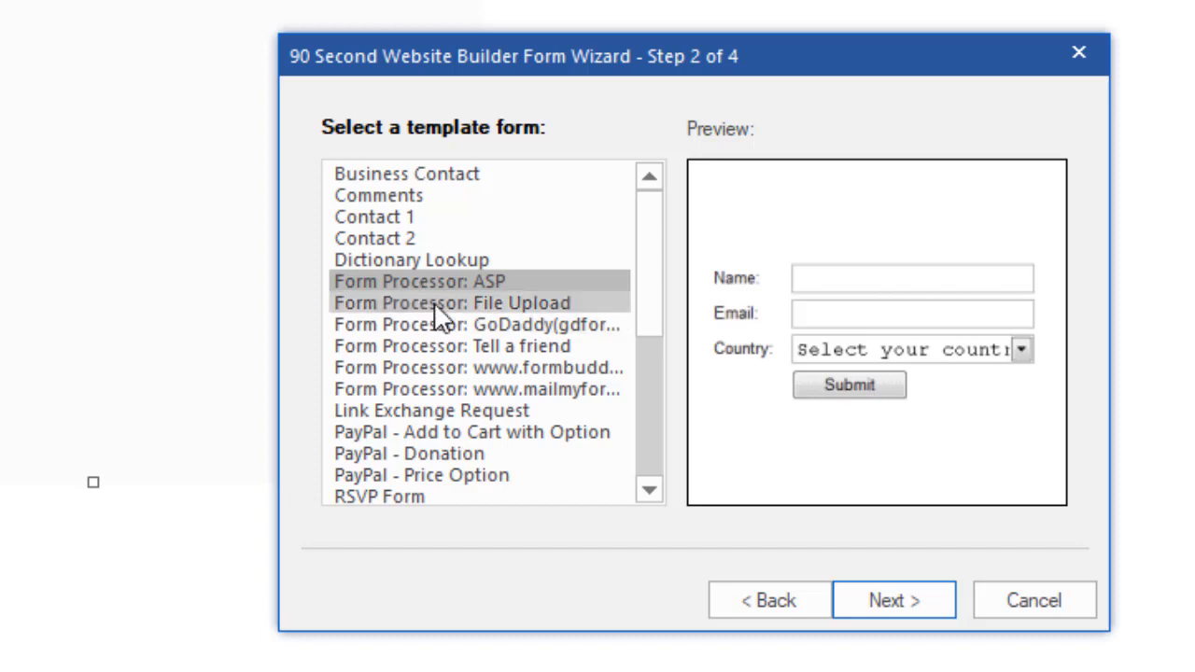
pyautogui.click(434, 305)
pyautogui.click(435, 324)
pyautogui.click(436, 346)
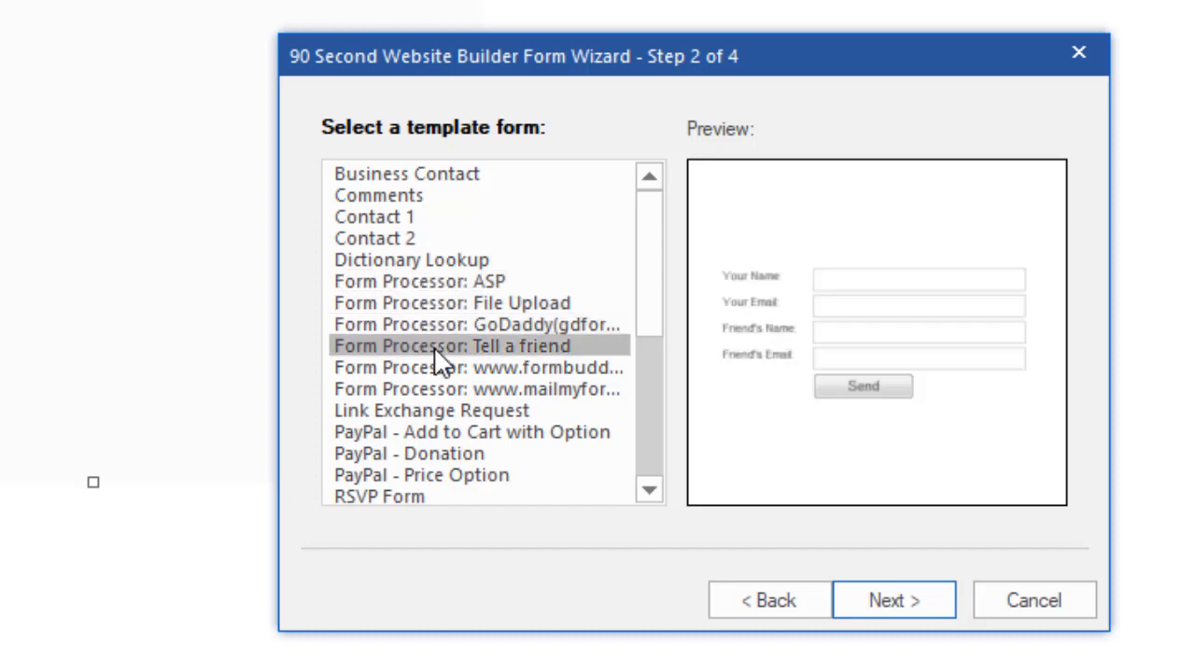
pyautogui.click(436, 367)
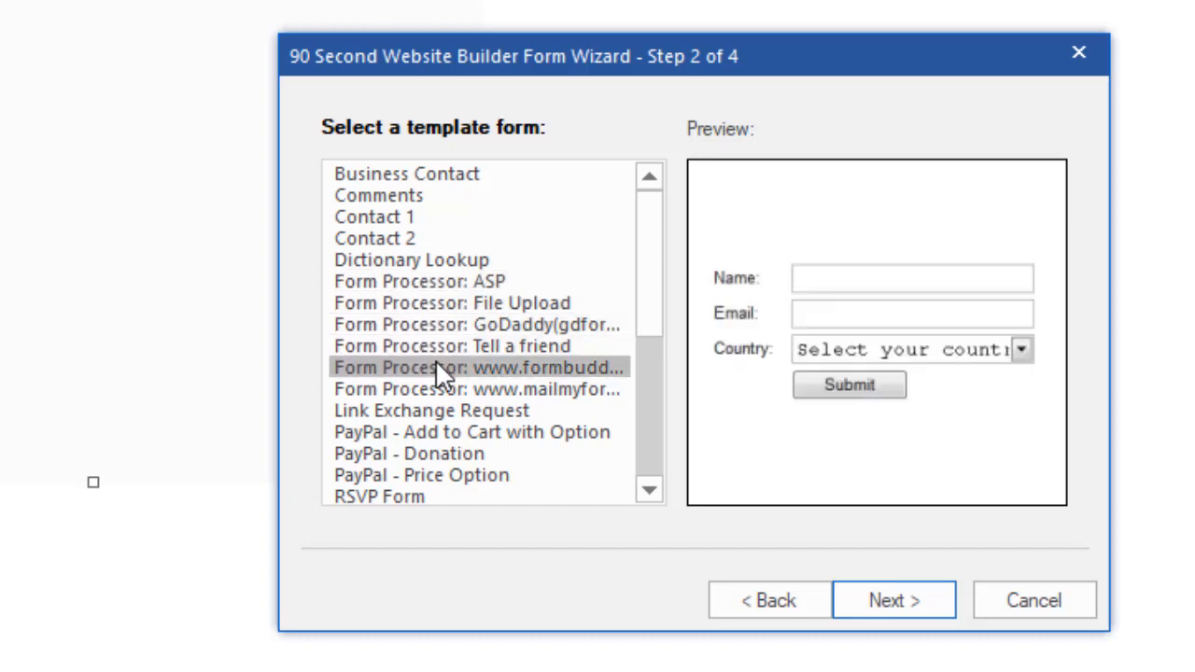
pyautogui.click(445, 391)
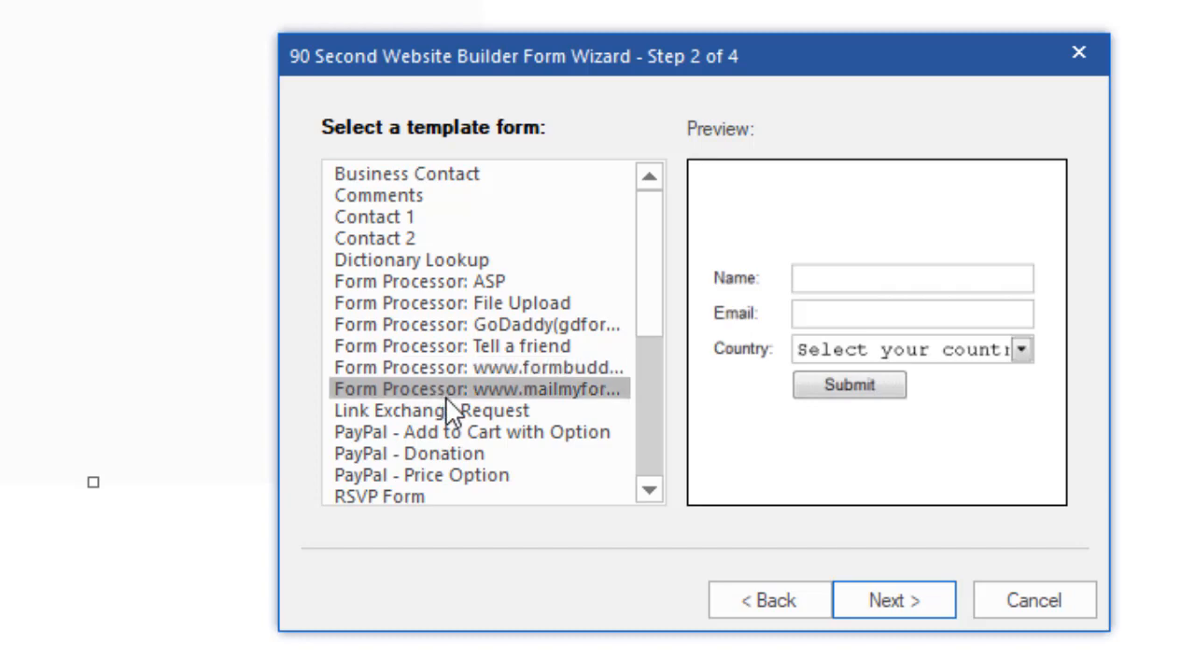
pyautogui.click(445, 413)
pyautogui.click(448, 432)
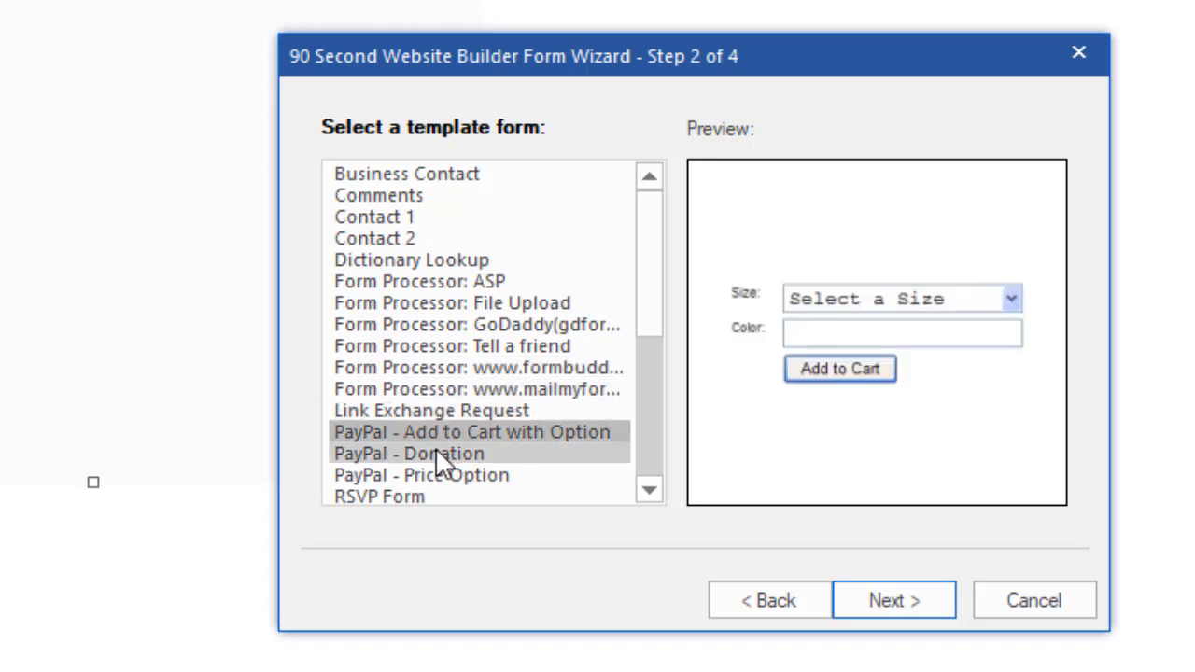
pyautogui.click(437, 453)
# Choose the Contact 1 template and accept its default Name, Email and submit button controls.
pyautogui.click(411, 237)
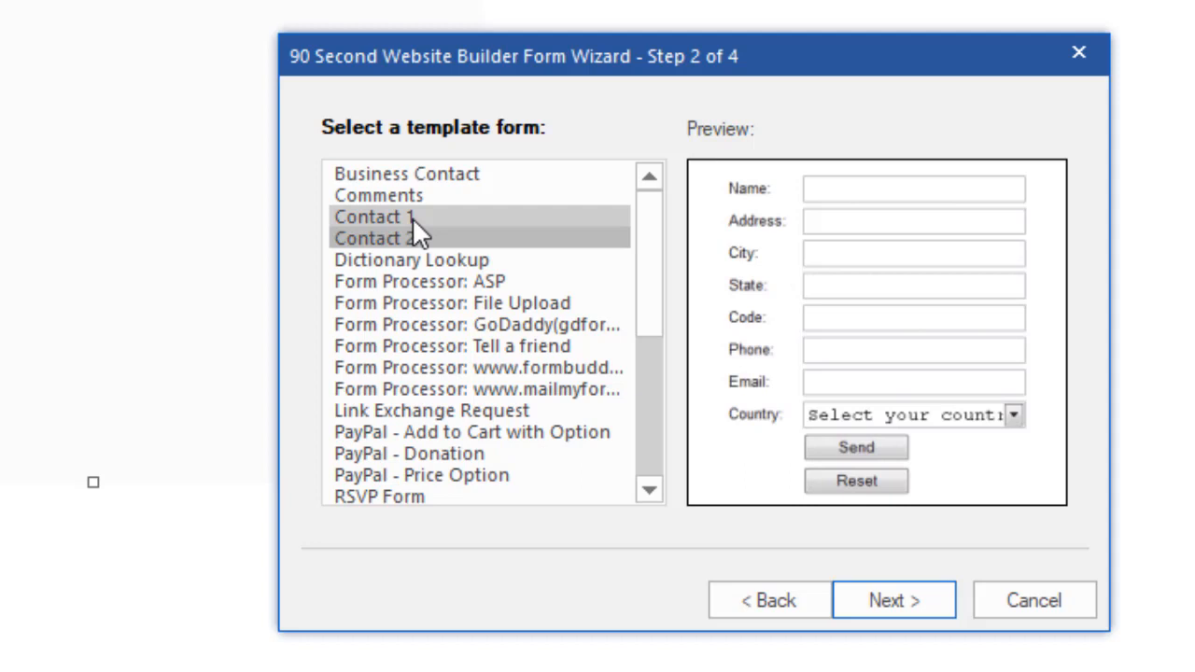
pyautogui.click(412, 218)
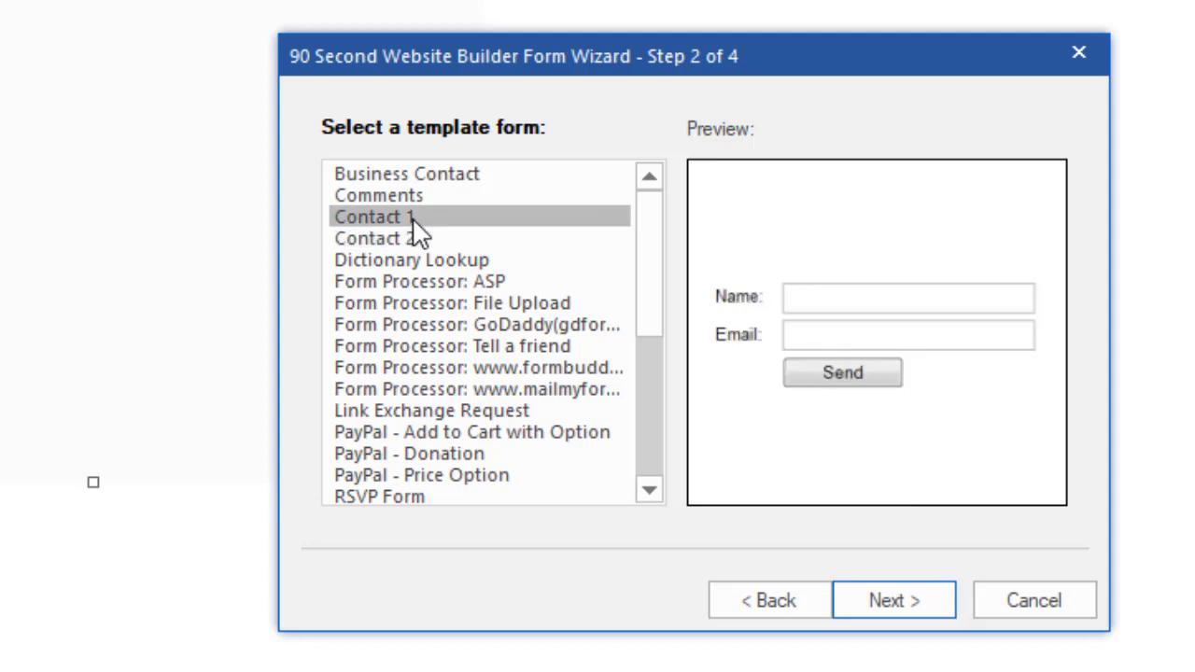
pyautogui.click(902, 600)
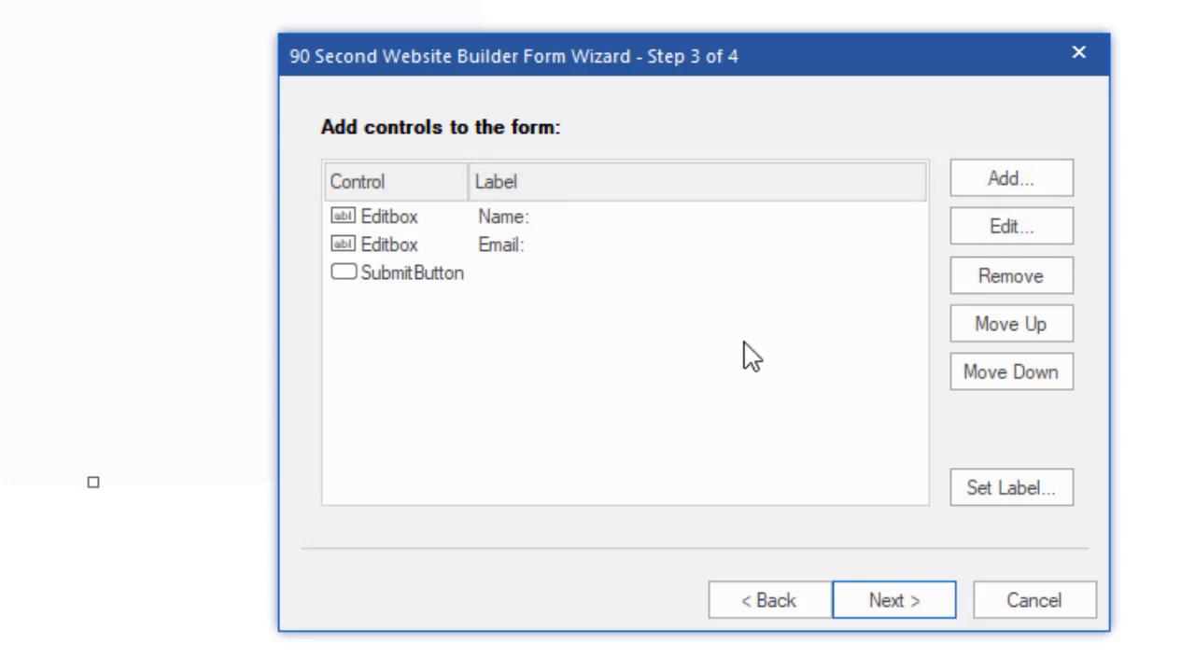
pyautogui.click(877, 594)
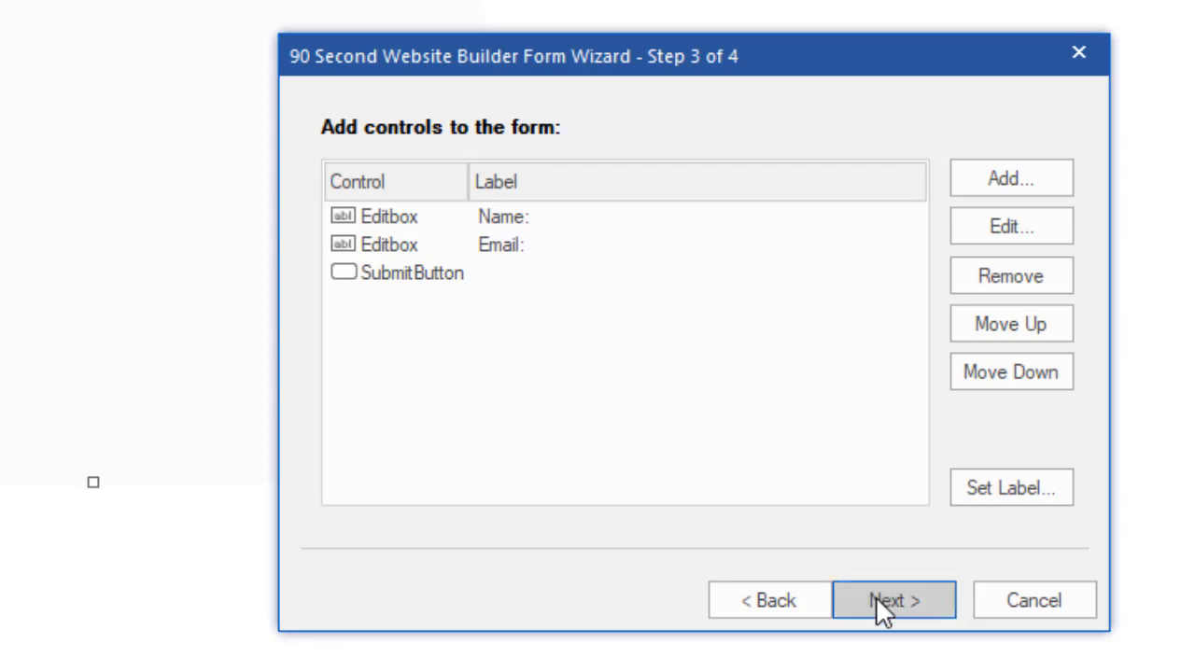
pyautogui.click(875, 596)
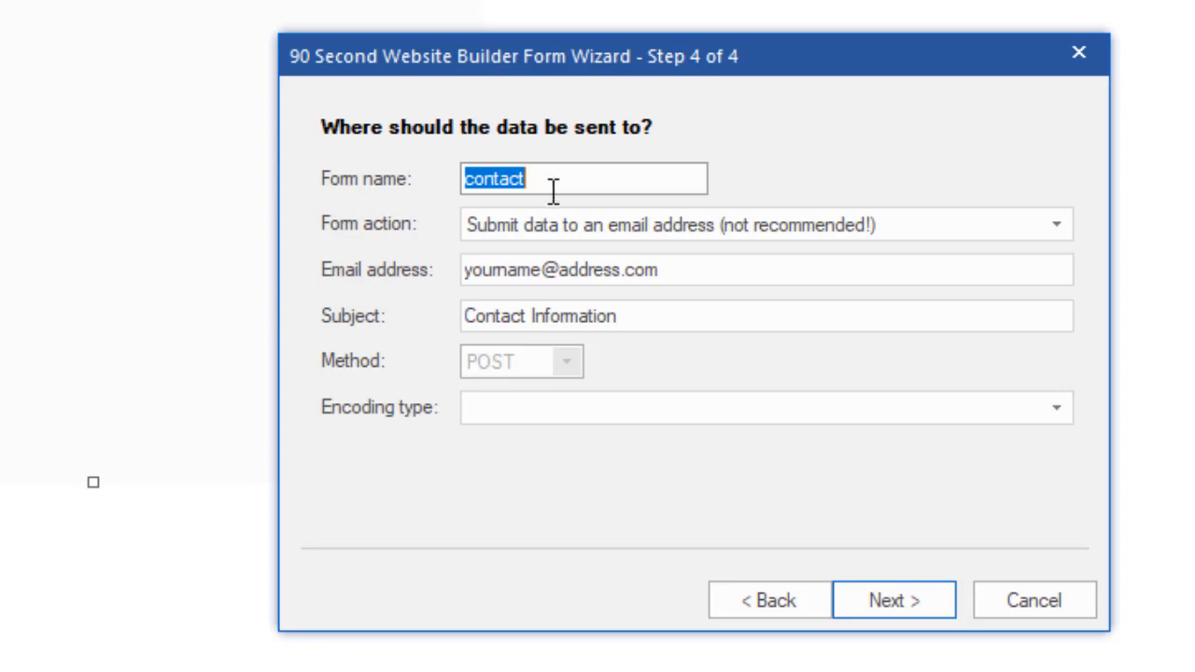
# Set the form action to use the built-in PHP form processor to send the data to an email address.
pyautogui.click(1062, 225)
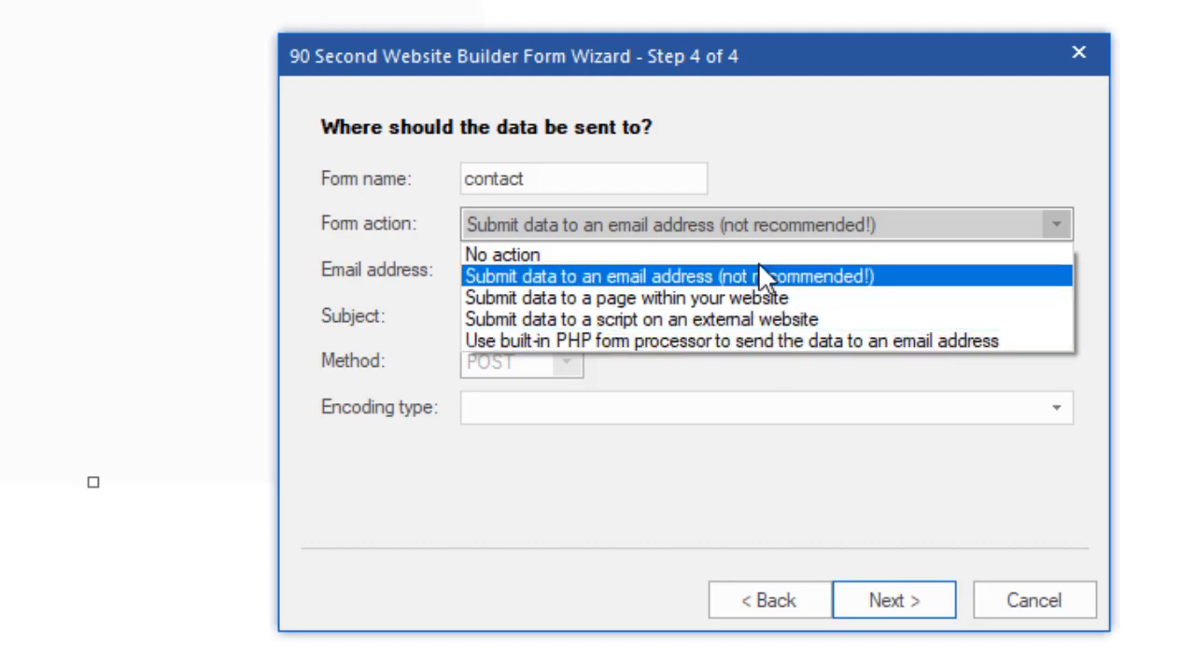
pyautogui.click(756, 340)
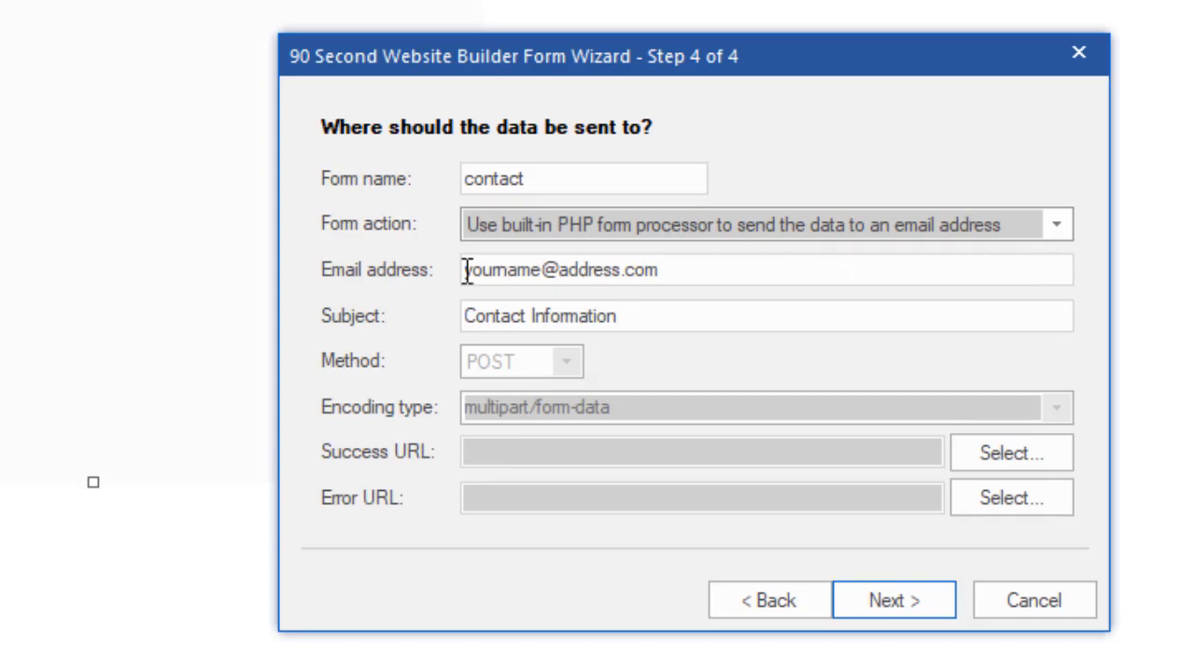
pyautogui.click(685, 269)
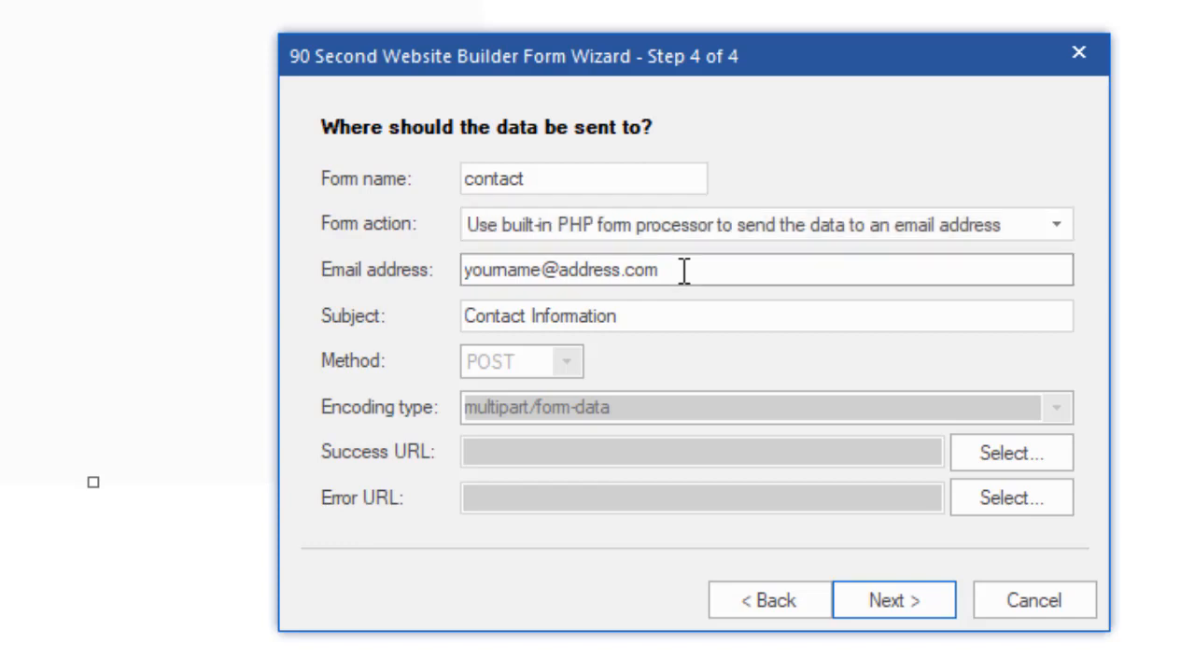
pyautogui.moveTo(684, 270); pyautogui.dragTo(470, 249)
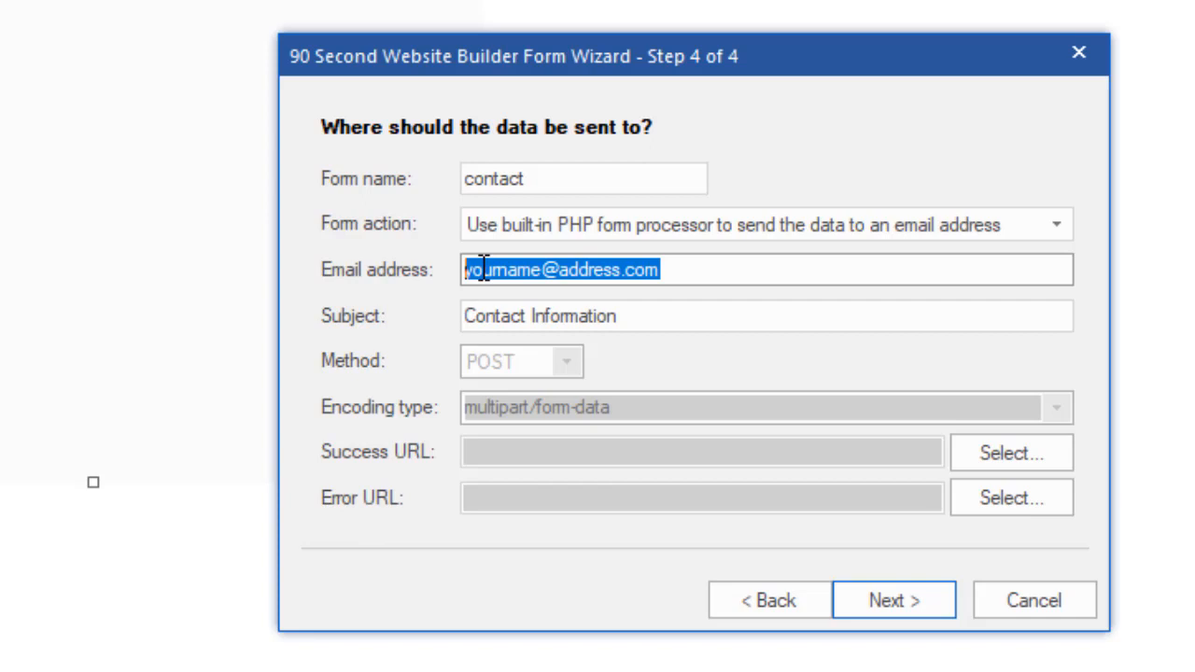
pyautogui.click(631, 321)
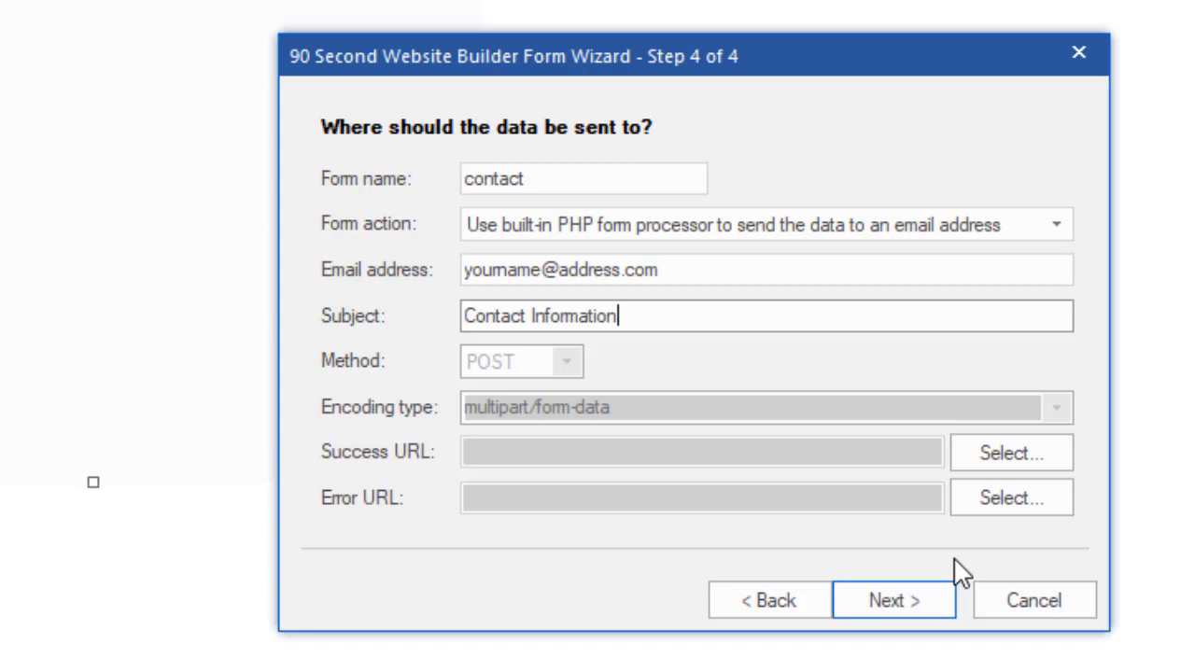
# Finish the form wizard to insert the contact form on the page and dismiss the PHP reminder.
pyautogui.click(913, 596)
pyautogui.click(912, 598)
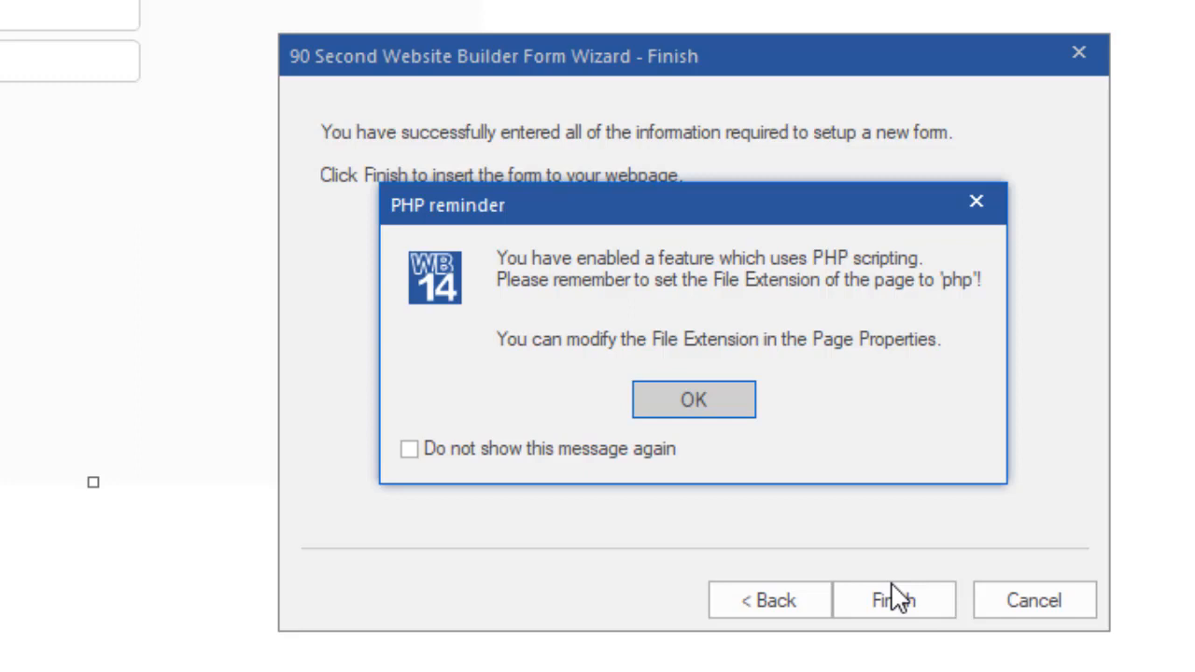
pyautogui.click(693, 400)
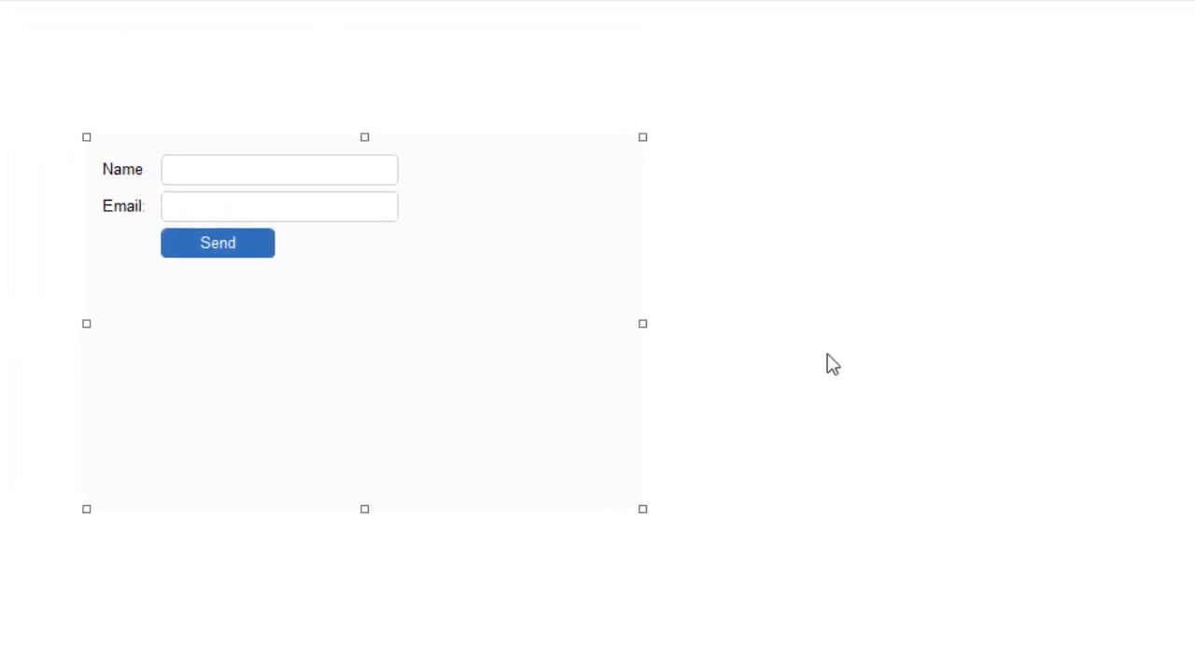
# Set the page's file extension to php in the page properties.
pyautogui.rightClick(758, 207)
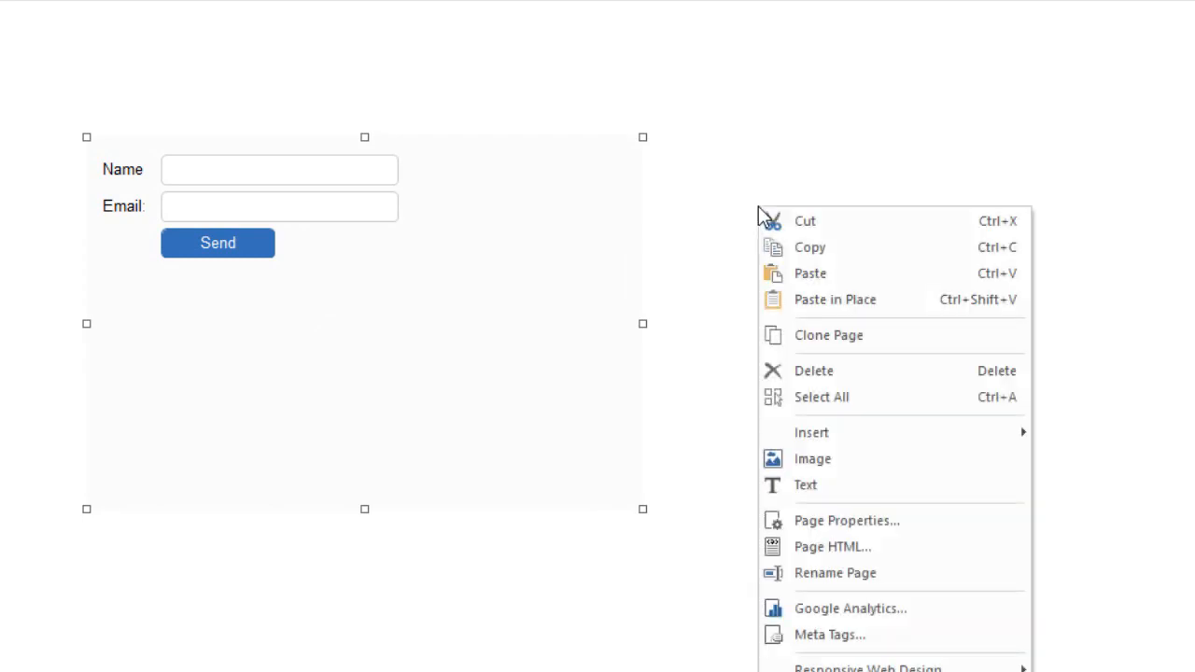
pyautogui.click(826, 521)
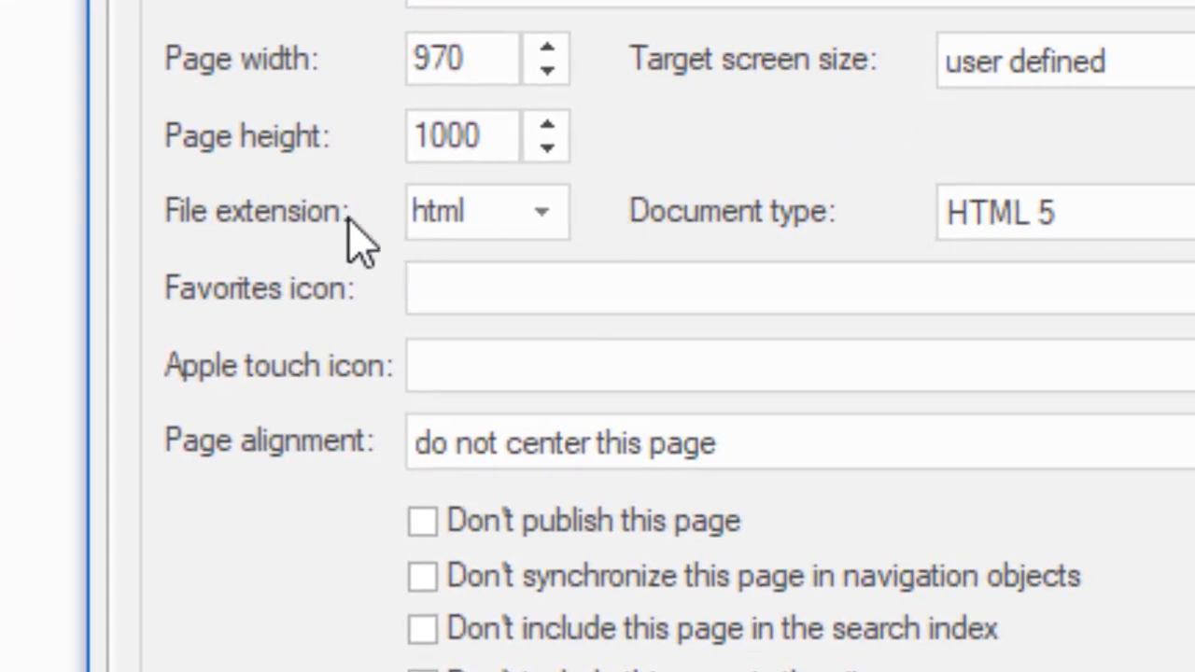
pyautogui.click(541, 215)
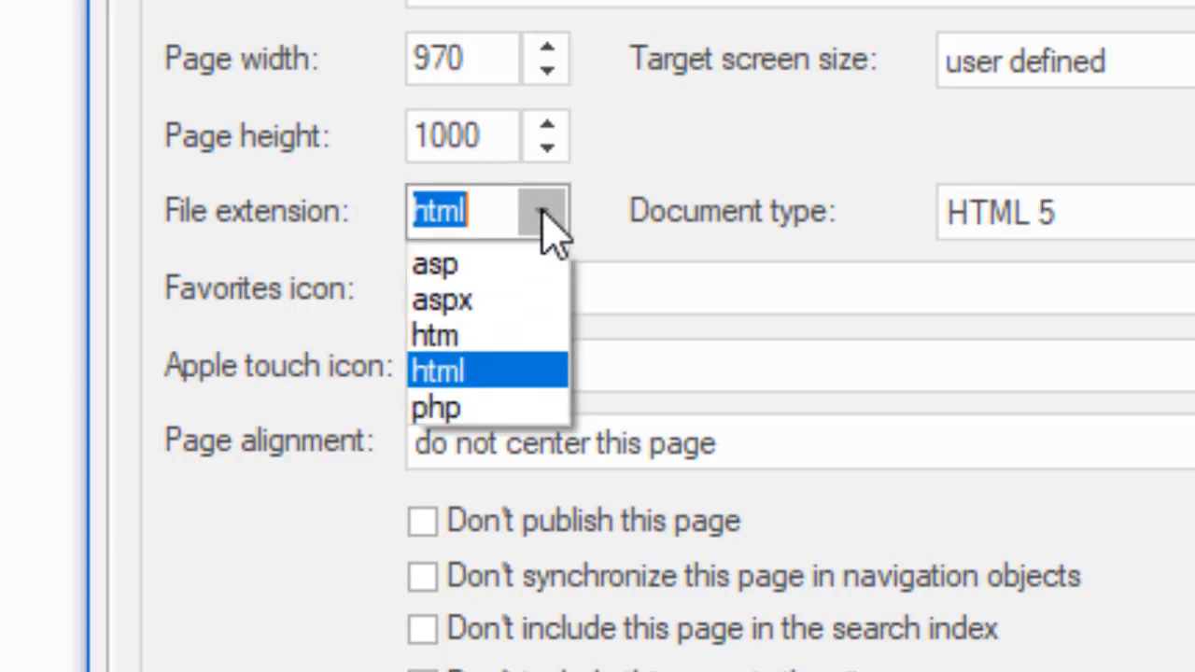
pyautogui.click(488, 408)
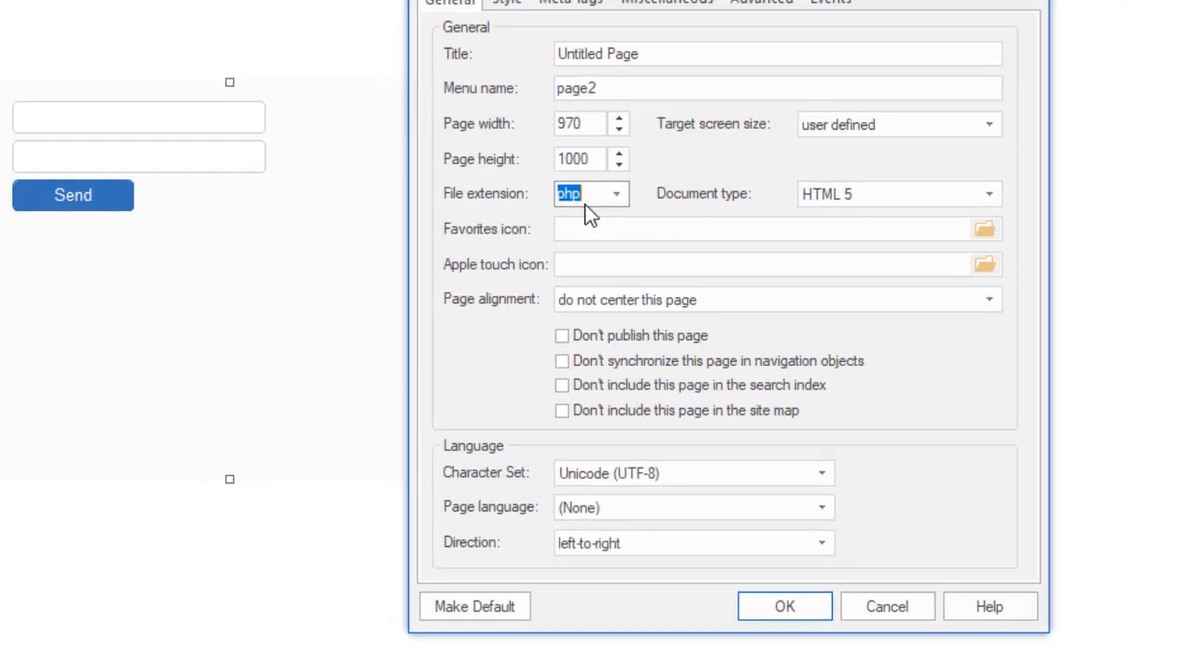
pyautogui.click(775, 607)
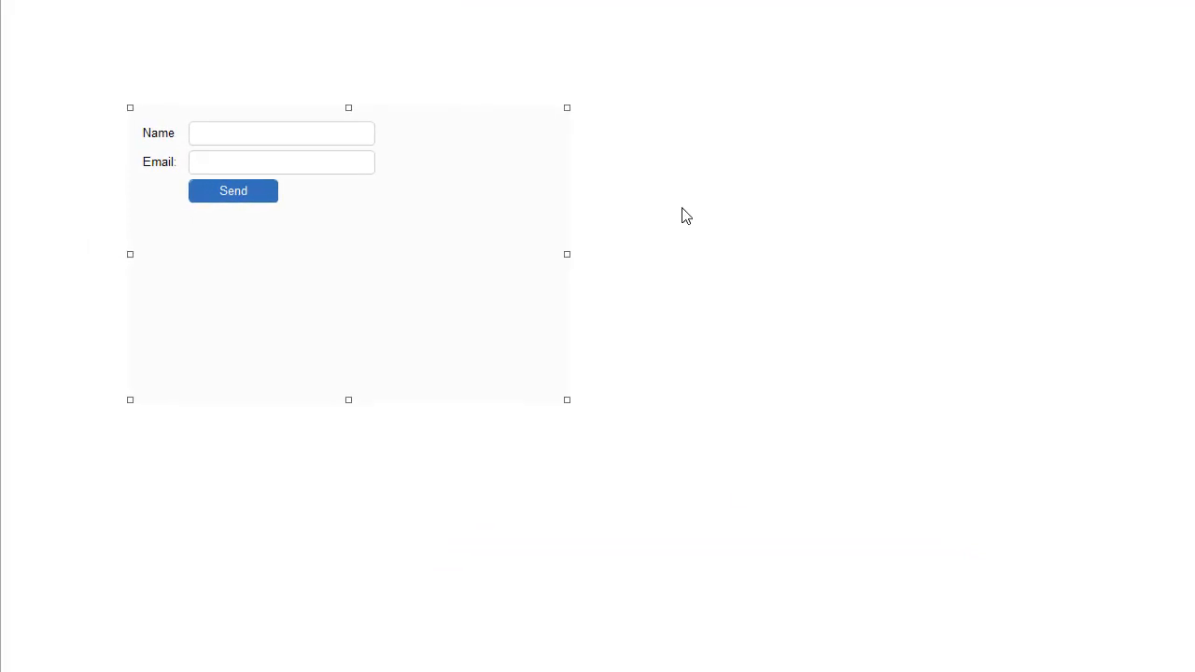
# Examine the form area, the Name and Email labels and edit boxes, and the Send button as separately selectable objects.
pyautogui.click(731, 310)
pyautogui.click(445, 294)
pyautogui.click(255, 142)
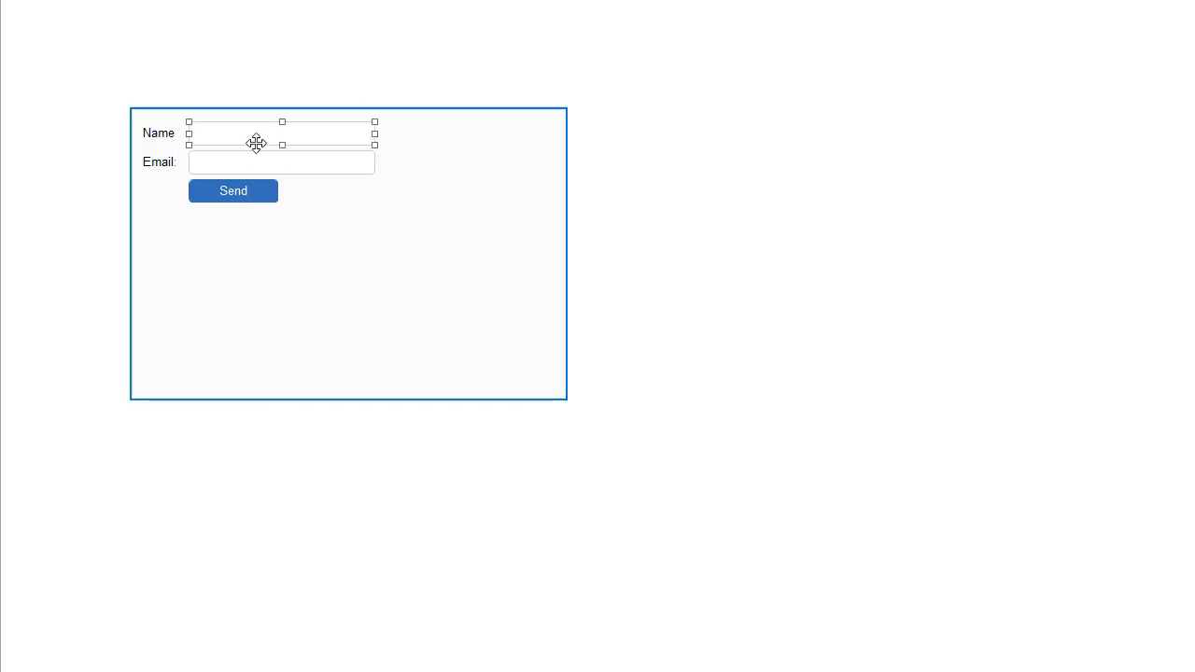
pyautogui.click(259, 170)
pyautogui.click(254, 189)
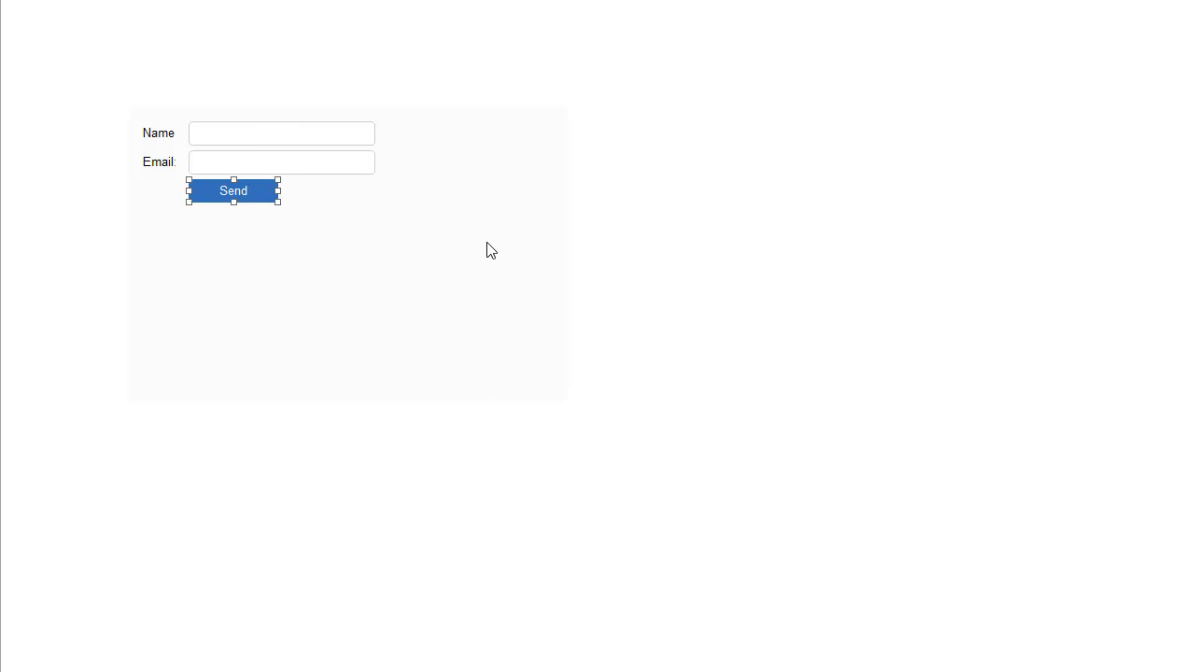
pyautogui.click(678, 233)
pyautogui.click(553, 199)
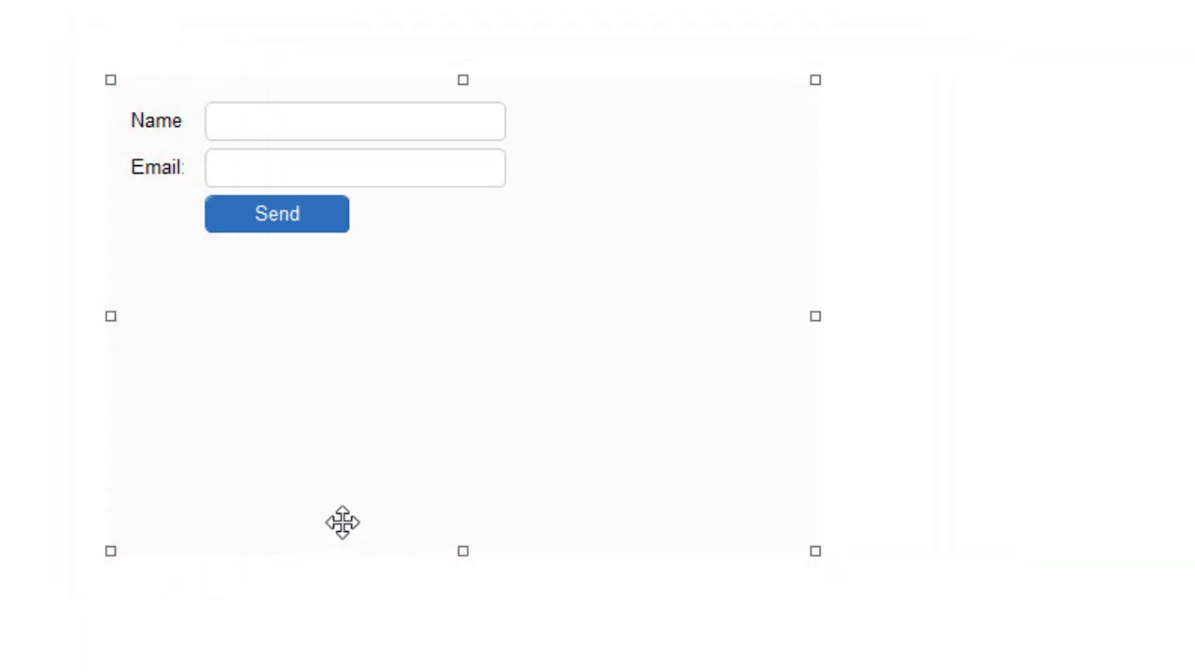
pyautogui.click(312, 137)
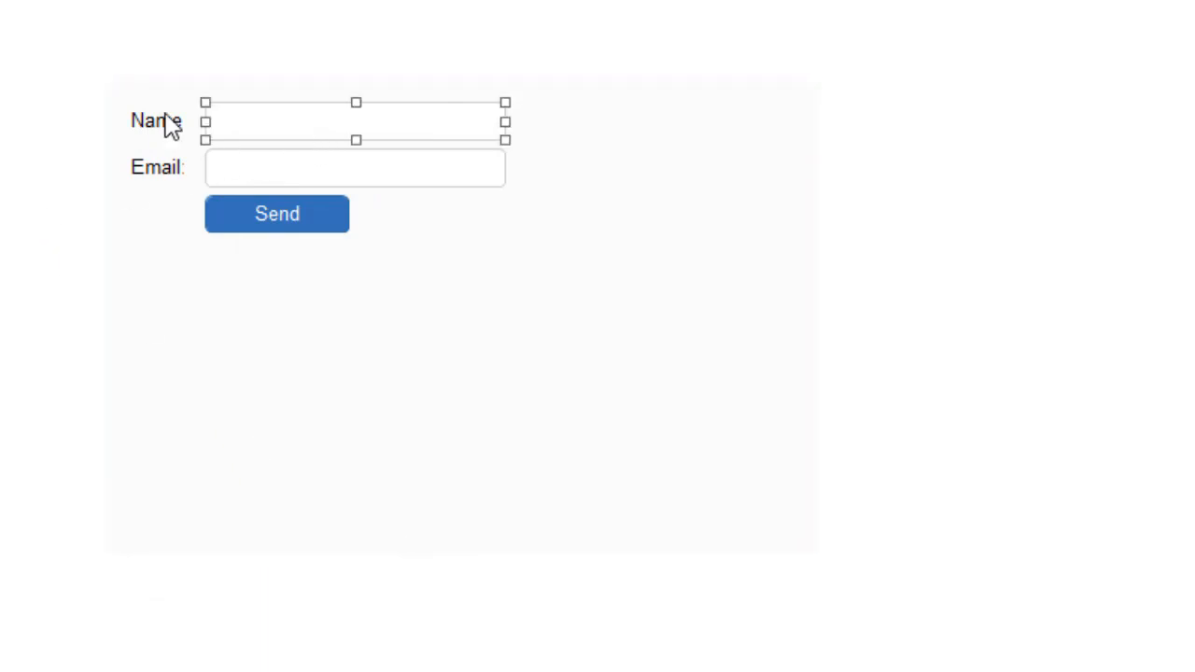
pyautogui.click(155, 120)
pyautogui.click(155, 166)
pyautogui.click(245, 181)
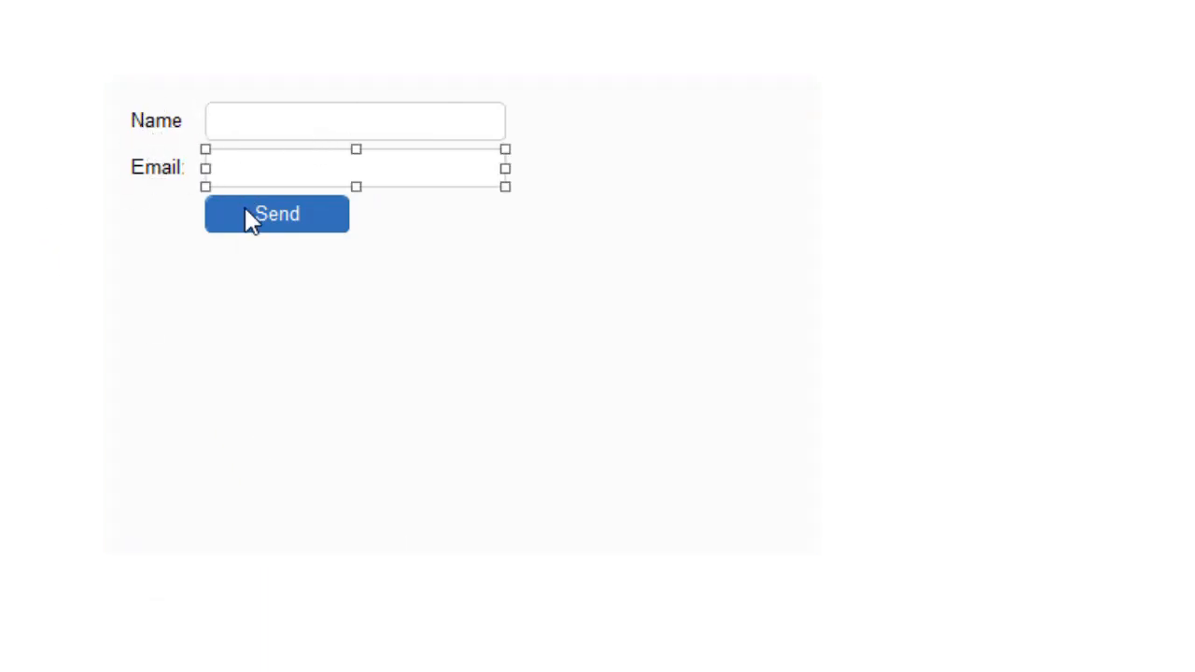
pyautogui.click(248, 220)
pyautogui.click(703, 398)
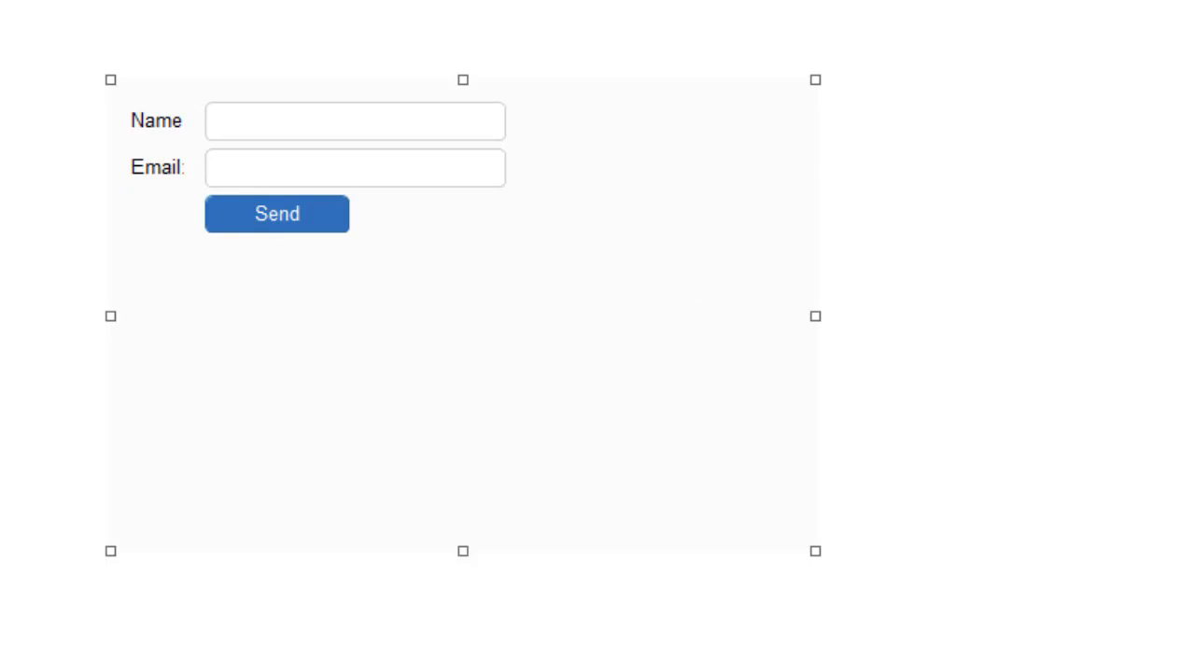
# Move the Name edit box up over the form's upper edge and back beside its label.
pyautogui.click(270, 121)
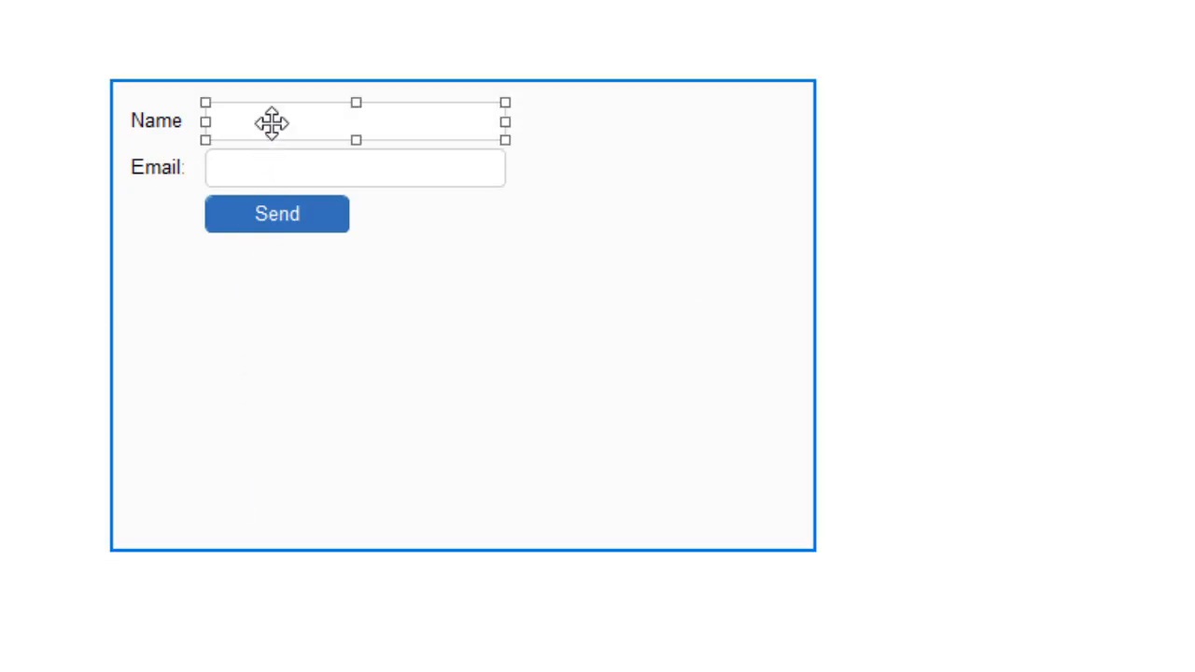
pyautogui.moveTo(270, 121); pyautogui.dragTo(274, 90)
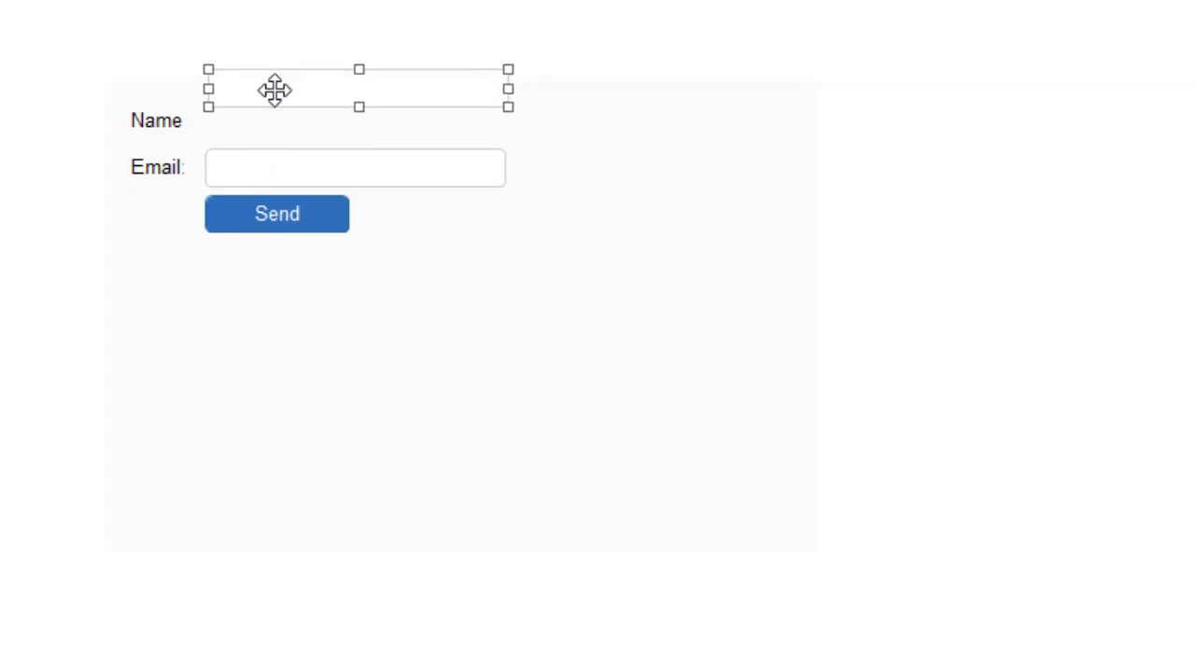
pyautogui.click(567, 235)
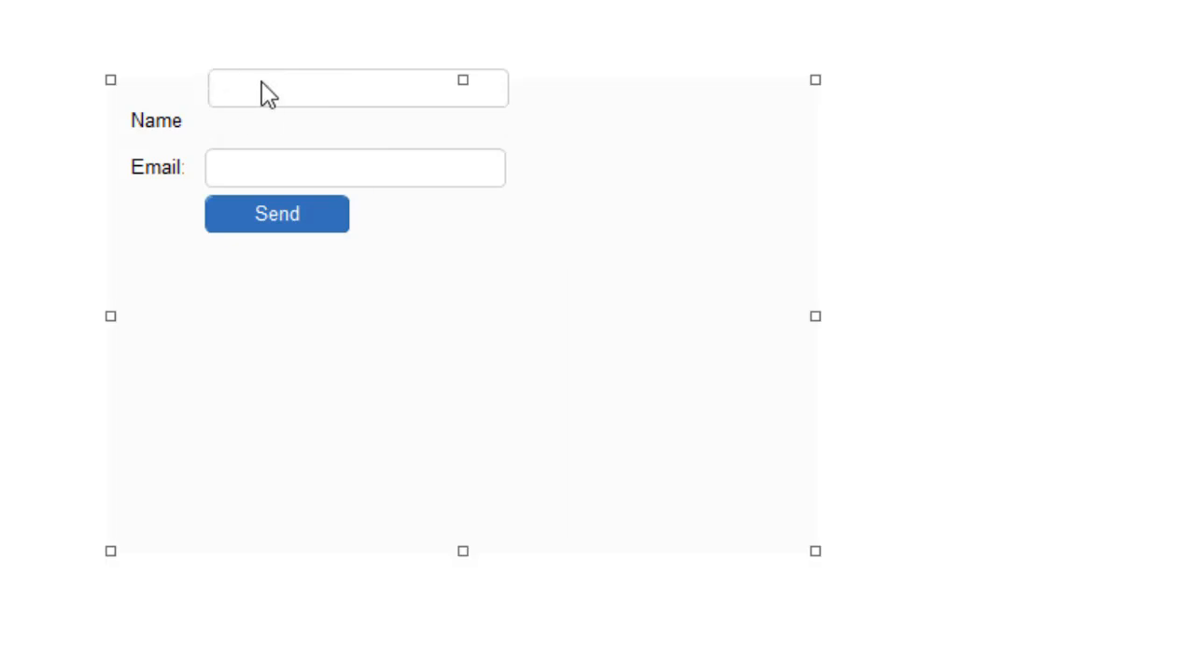
pyautogui.click(389, 99)
pyautogui.moveTo(389, 99); pyautogui.dragTo(389, 131)
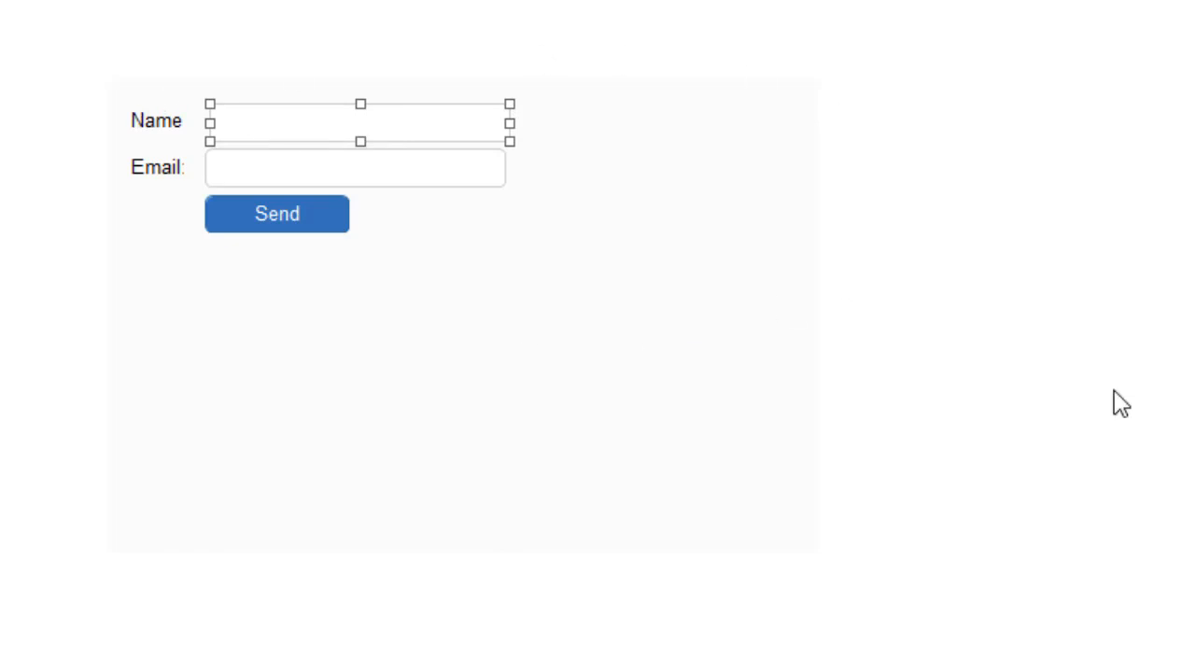
pyautogui.click(705, 363)
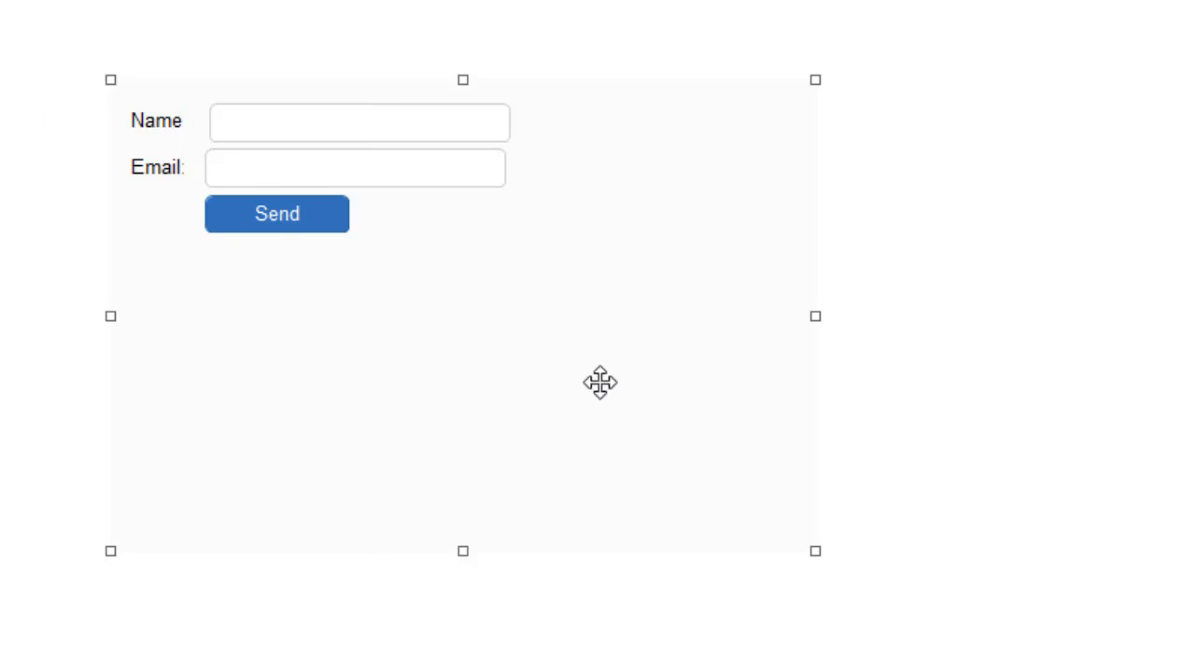
# Examine the wizard-made form's general and PHP processing properties, its two edit boxes, the Send button and both labels.
pyautogui.doubleClick(546, 336)
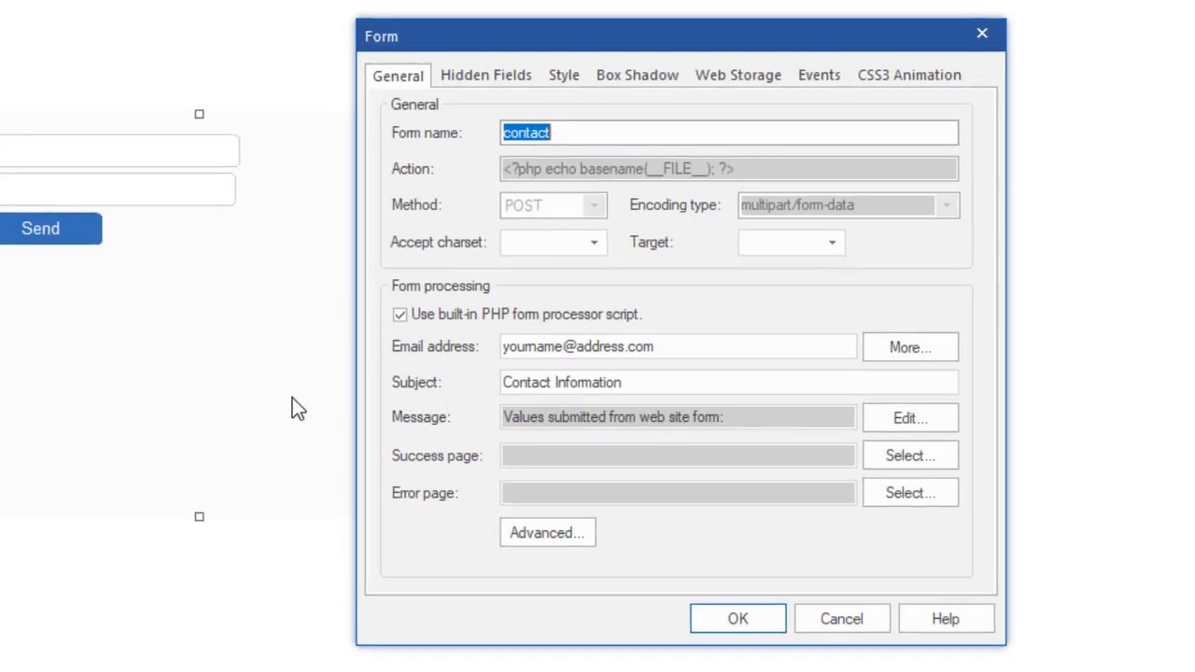
pyautogui.click(856, 618)
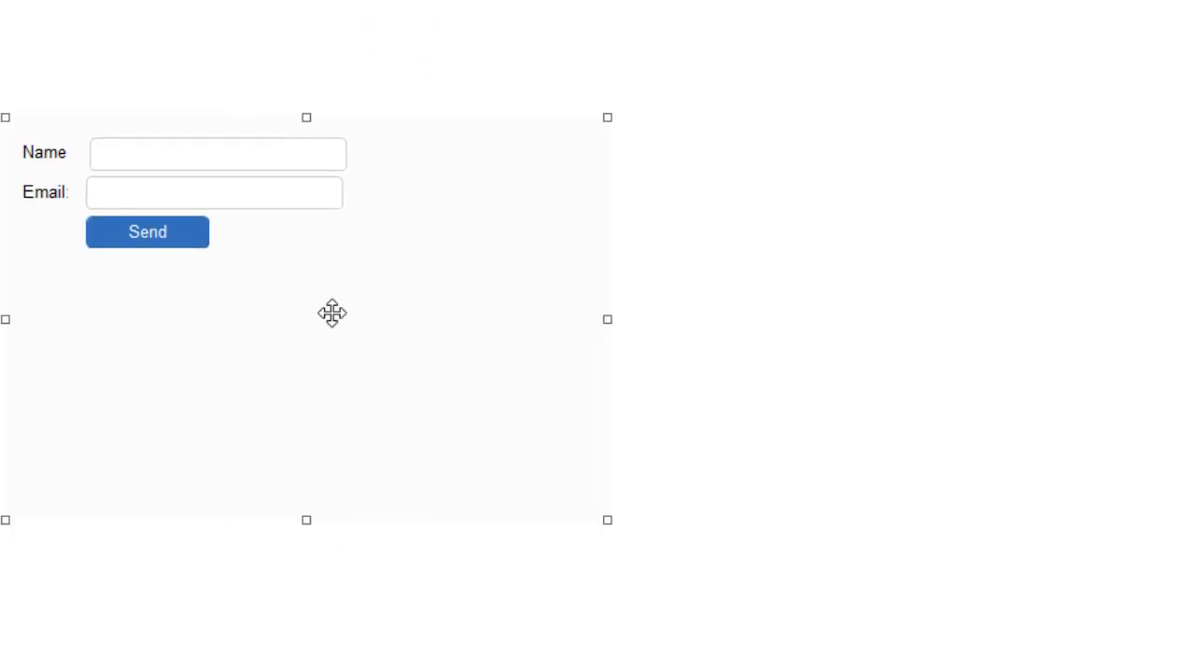
pyautogui.click(182, 157)
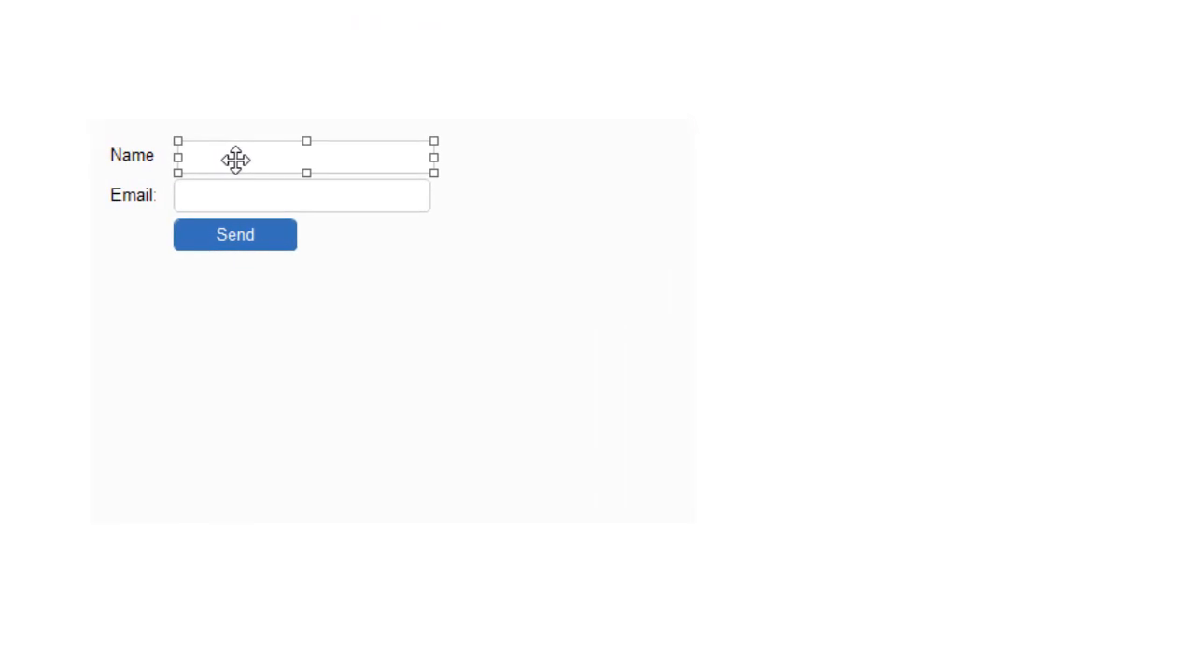
pyautogui.click(268, 193)
pyautogui.click(266, 236)
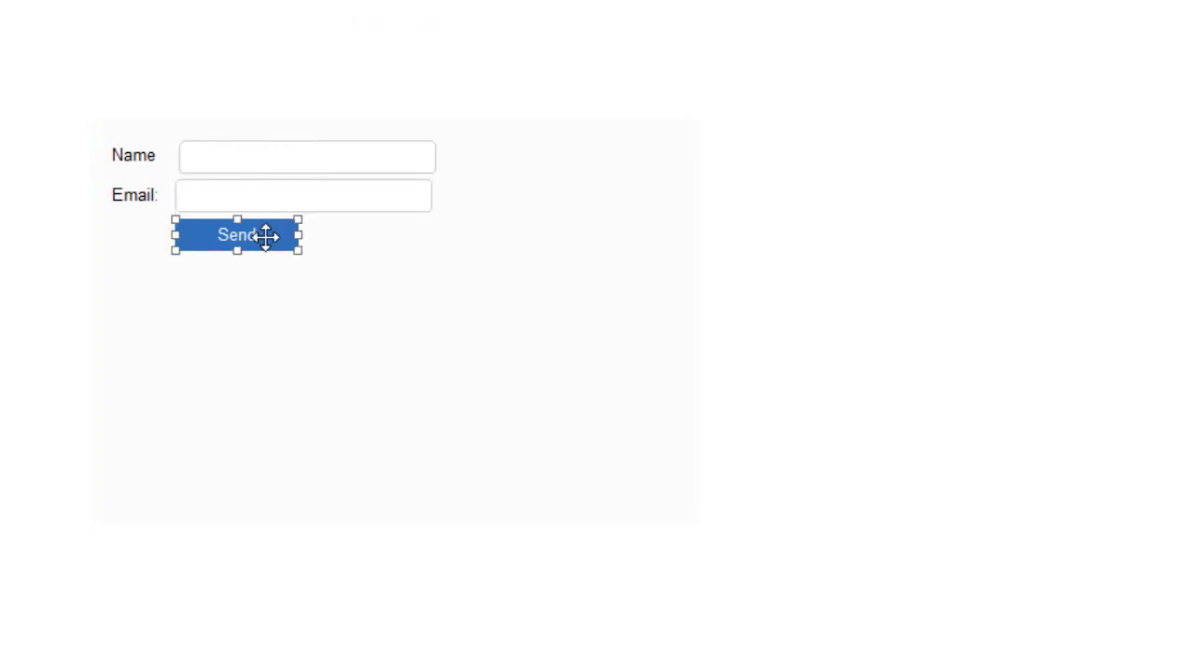
pyautogui.click(133, 157)
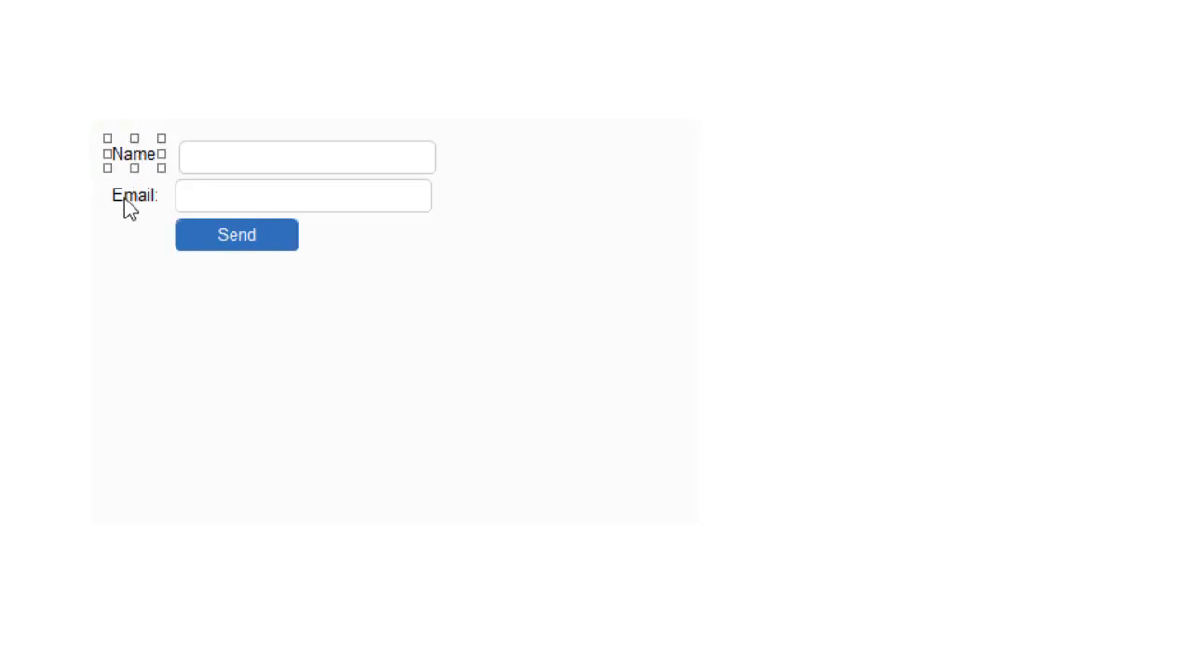
pyautogui.click(132, 197)
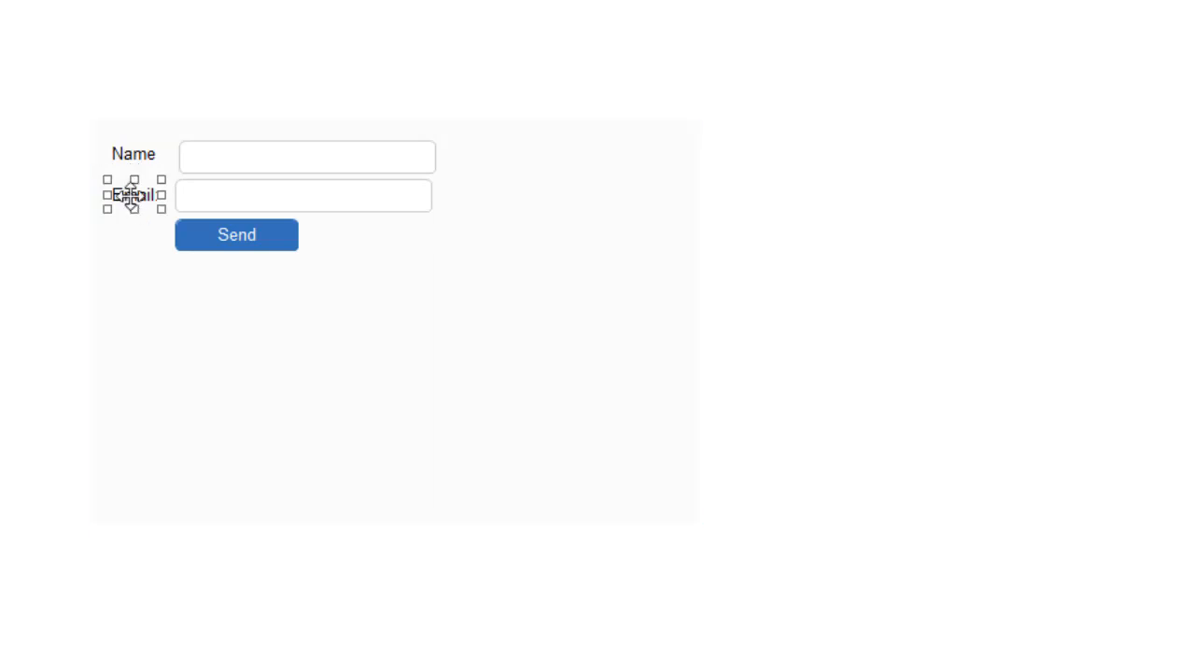
pyautogui.click(315, 290)
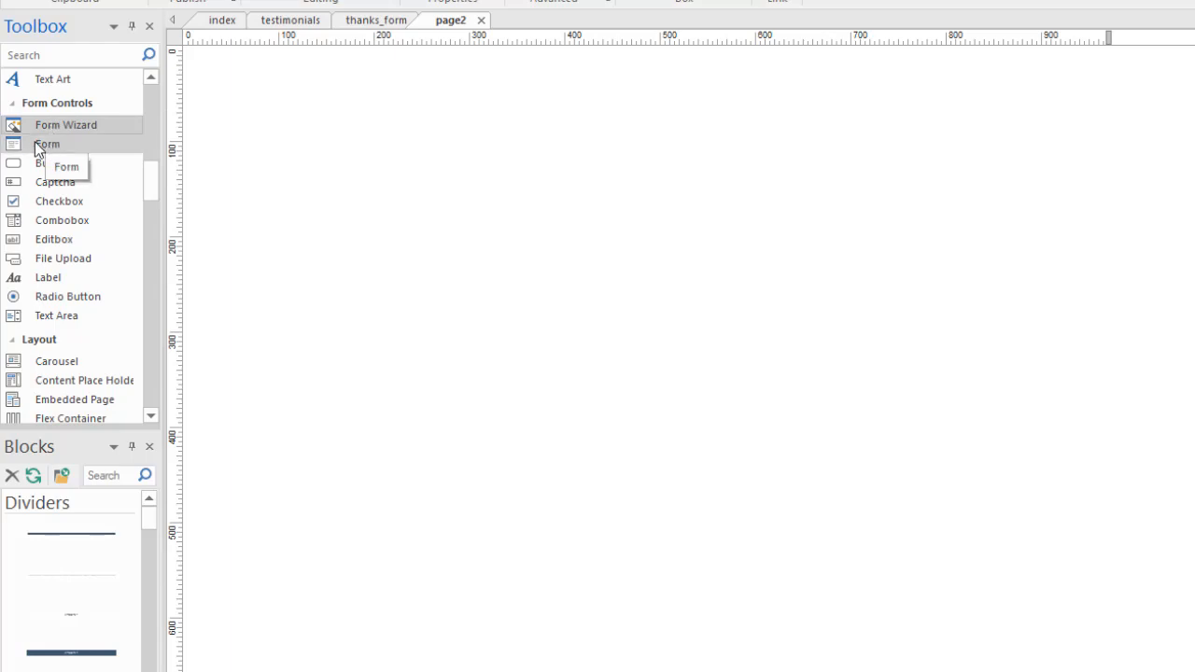
# Draw a form area about 450 by 315 px and place two stacked edit boxes with a button below them.
pyautogui.click(34, 141)
pyautogui.moveTo(254, 145); pyautogui.dragTo(687, 445)
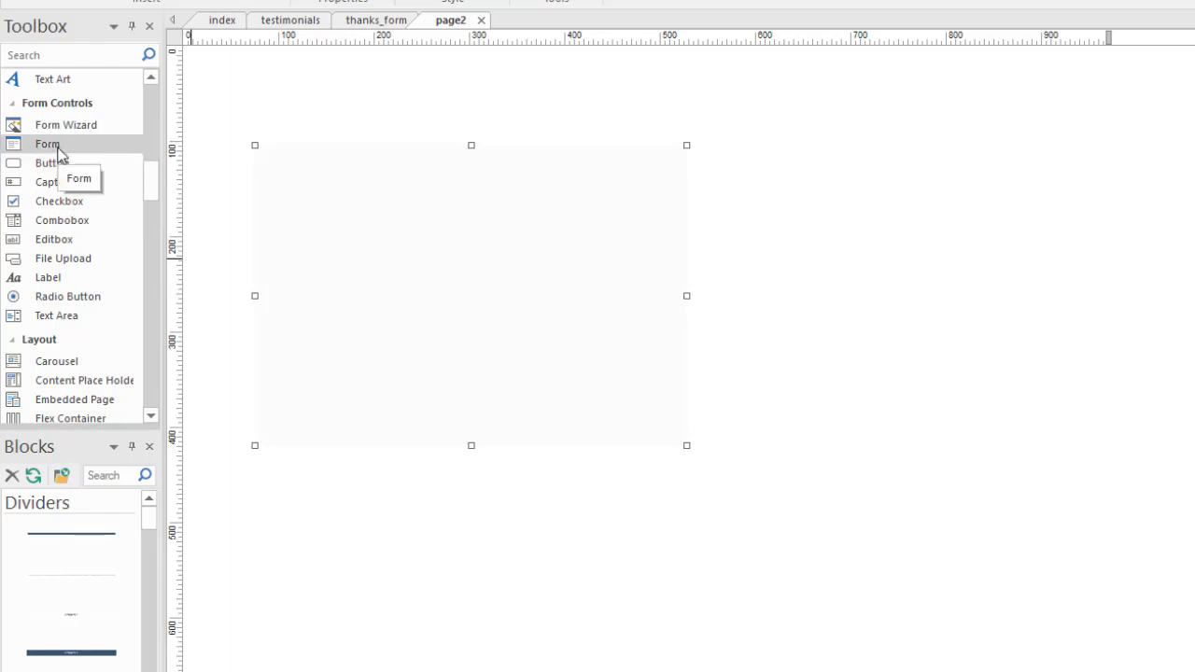
pyautogui.moveTo(52, 239); pyautogui.dragTo(405, 224)
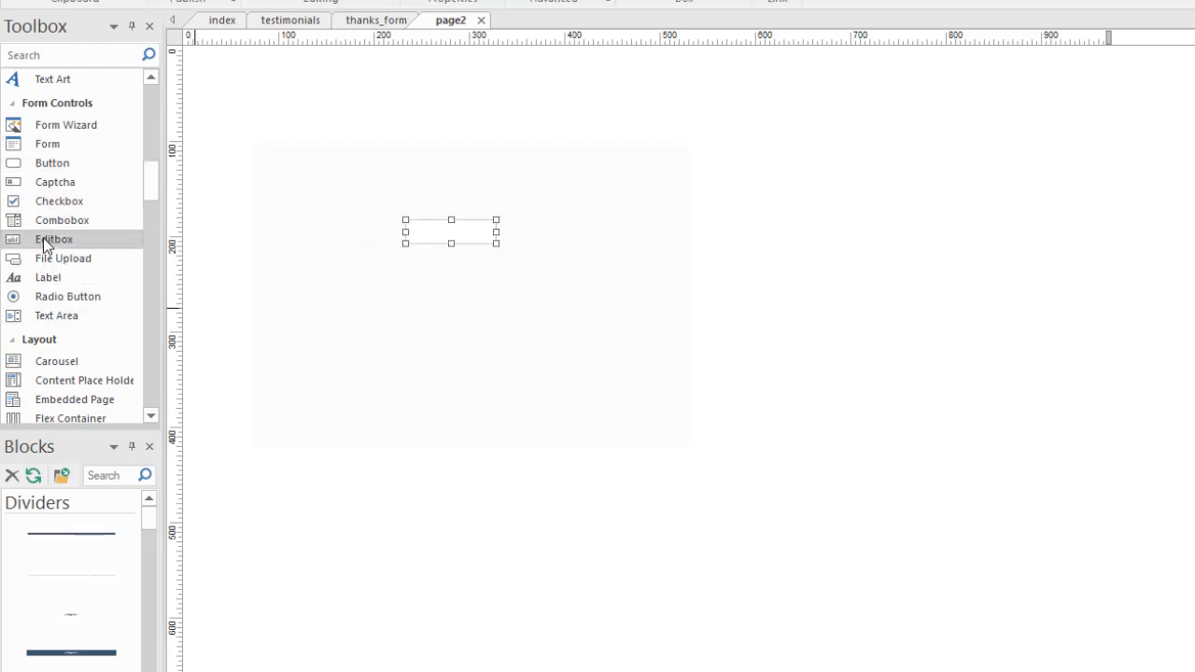
pyautogui.moveTo(43, 237); pyautogui.dragTo(405, 262)
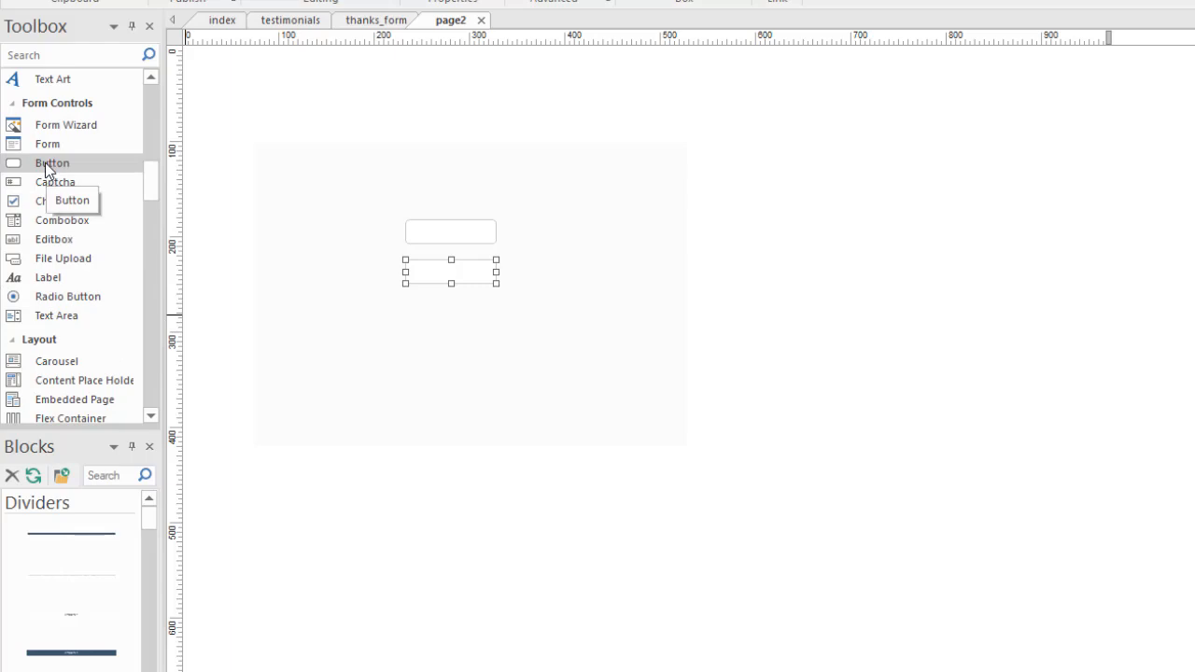
pyautogui.moveTo(45, 162); pyautogui.dragTo(442, 329)
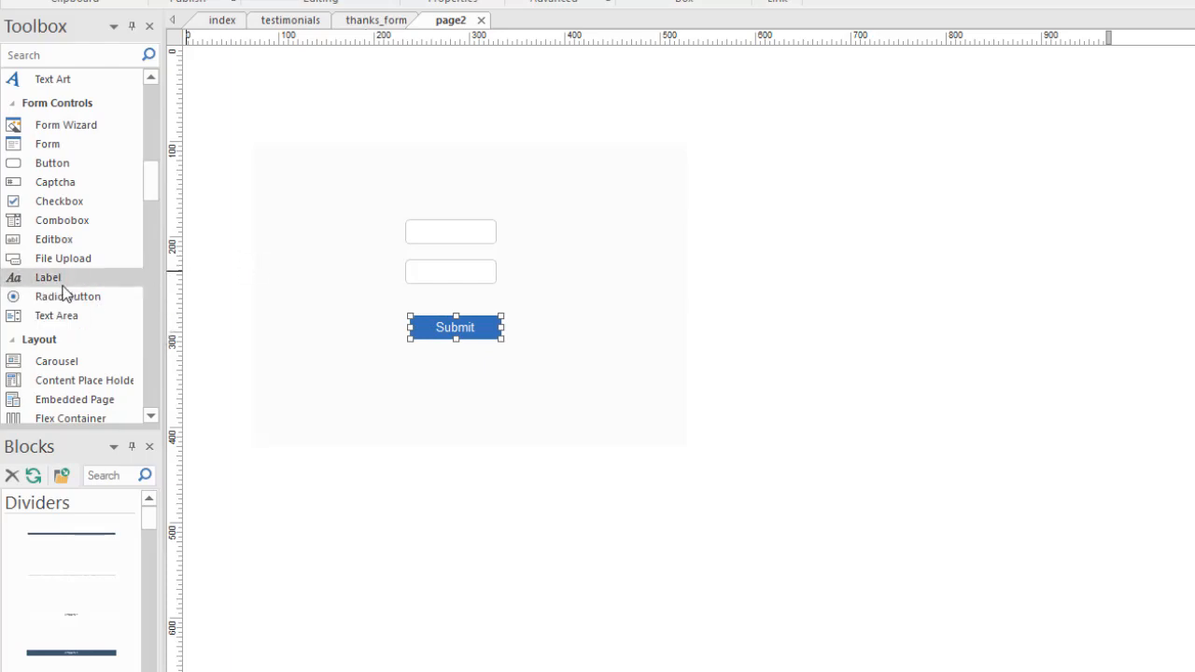
# Add a label reading Name beside the upper edit box and shorten it to about the box's height.
pyautogui.moveTo(53, 283); pyautogui.dragTo(307, 211)
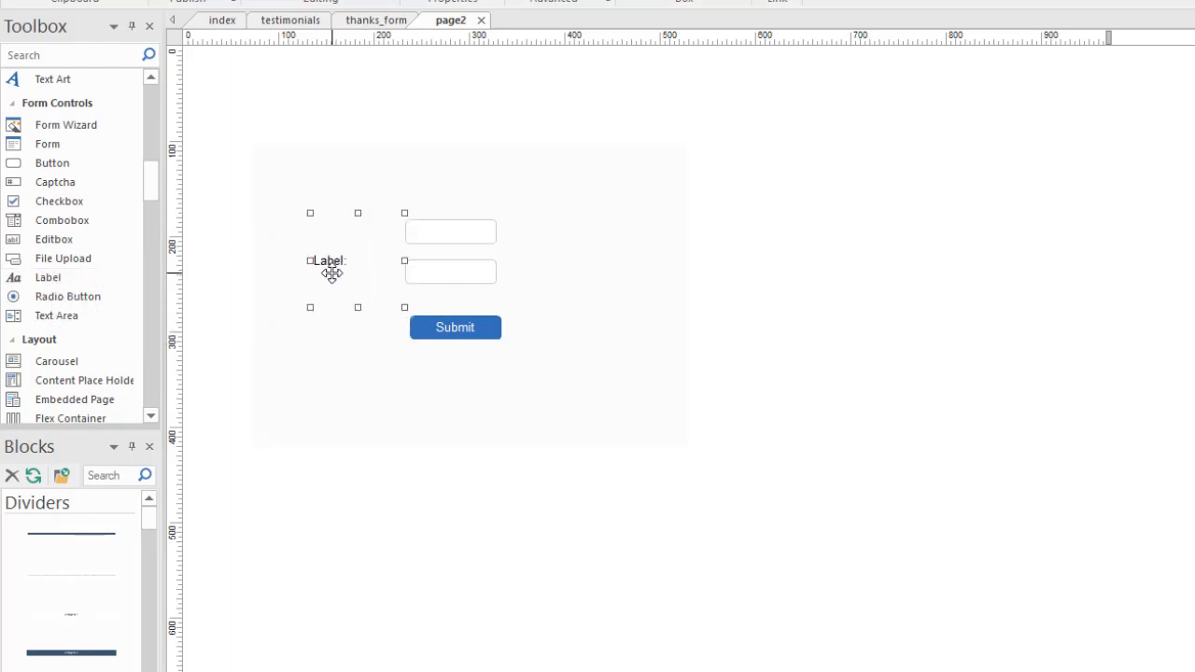
pyautogui.doubleClick(334, 271)
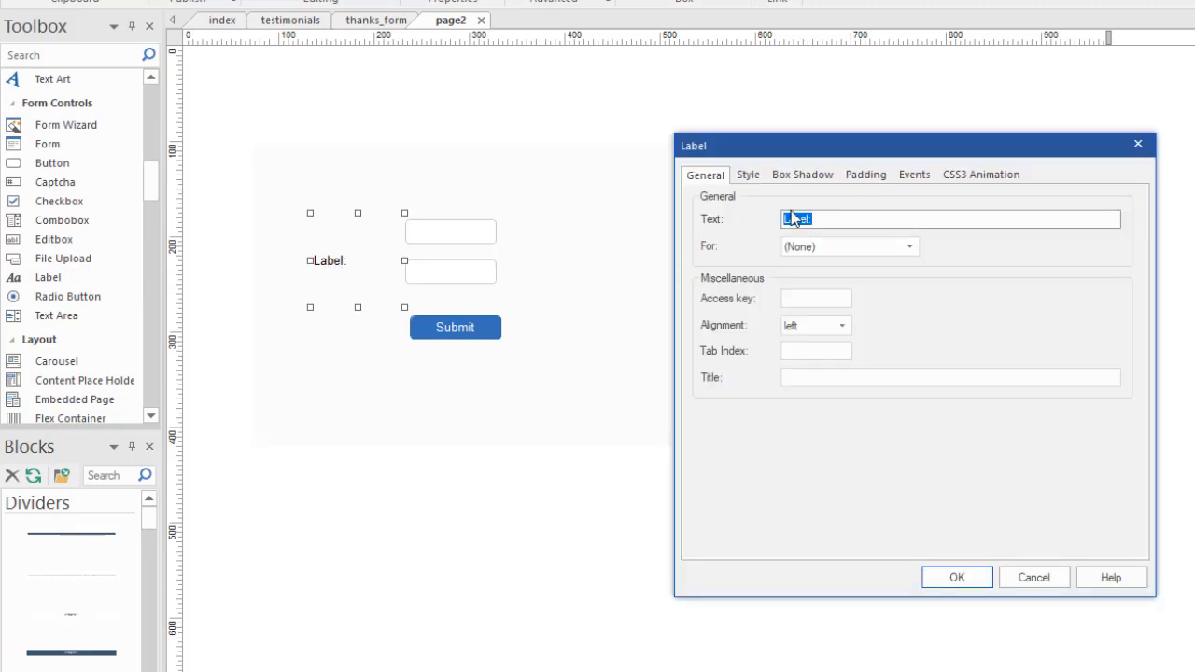
pyautogui.write('Name')
pyautogui.click(978, 575)
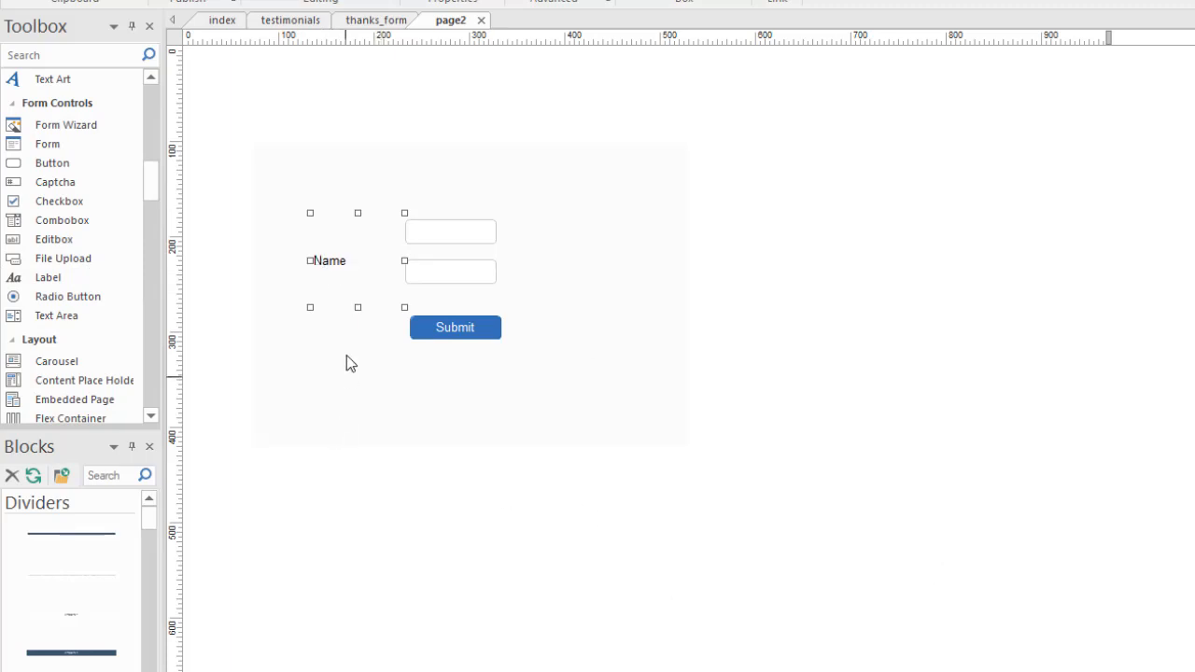
pyautogui.moveTo(357, 307); pyautogui.dragTo(357, 243)
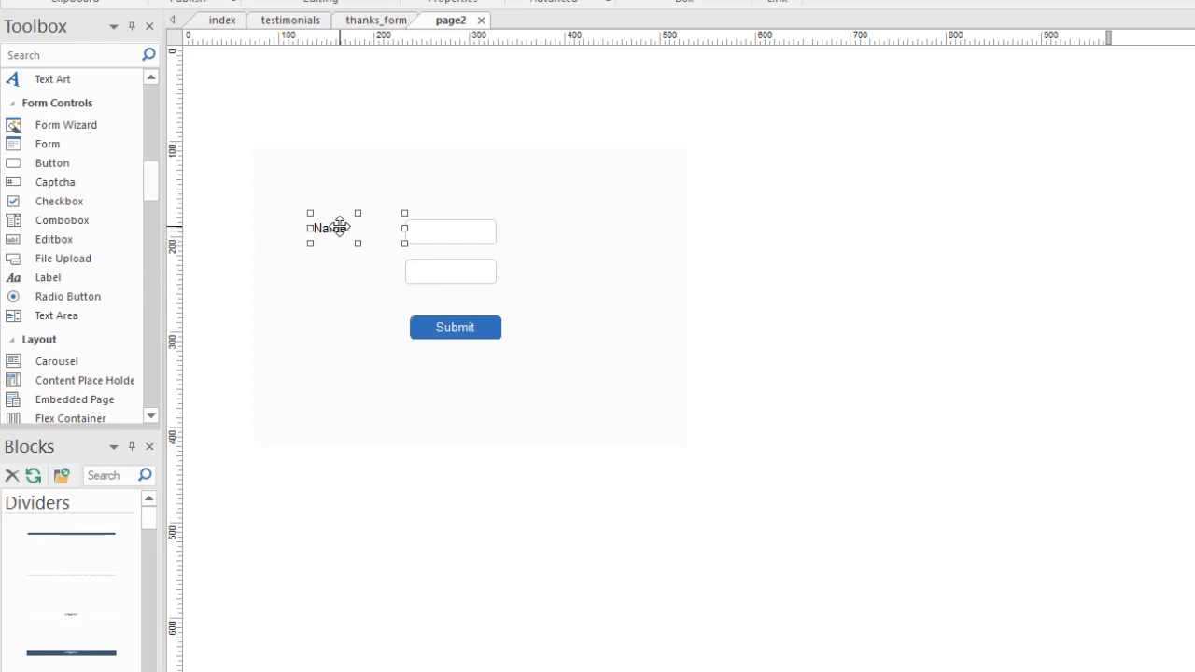
# Duplicate the Name label beside the lower edit box and change the copy's text to Email.
pyautogui.moveTo(338, 227); pyautogui.dragTo(325, 267)
pyautogui.doubleClick(326, 268)
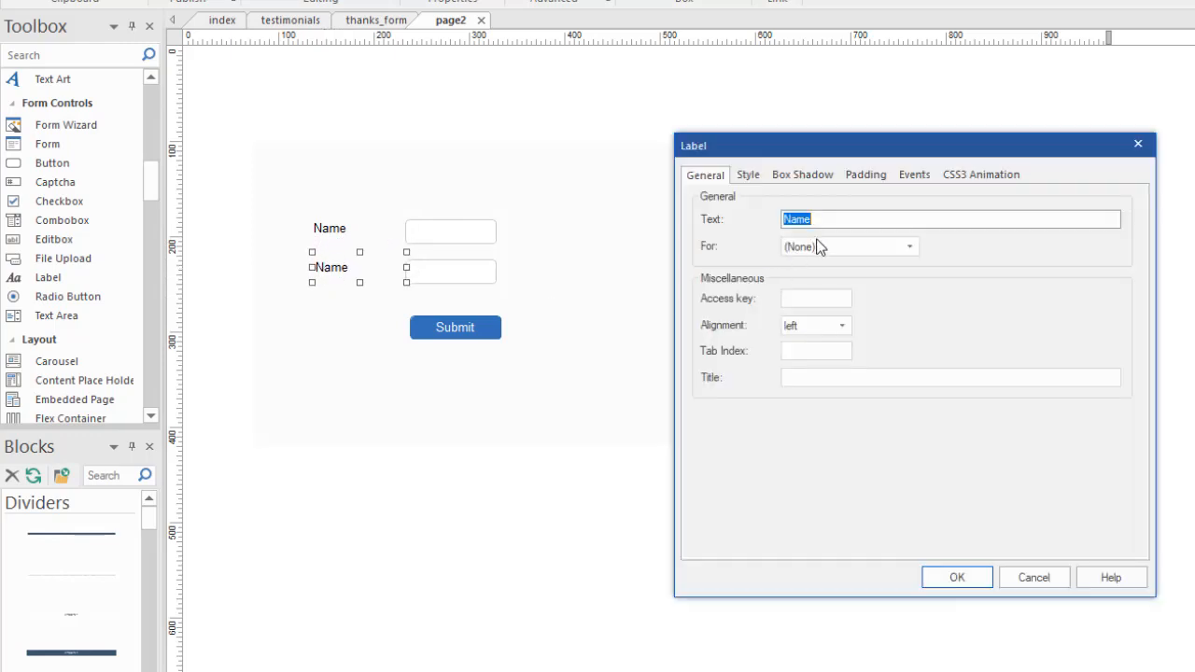
pyautogui.write('Email')
pyautogui.press('Return')
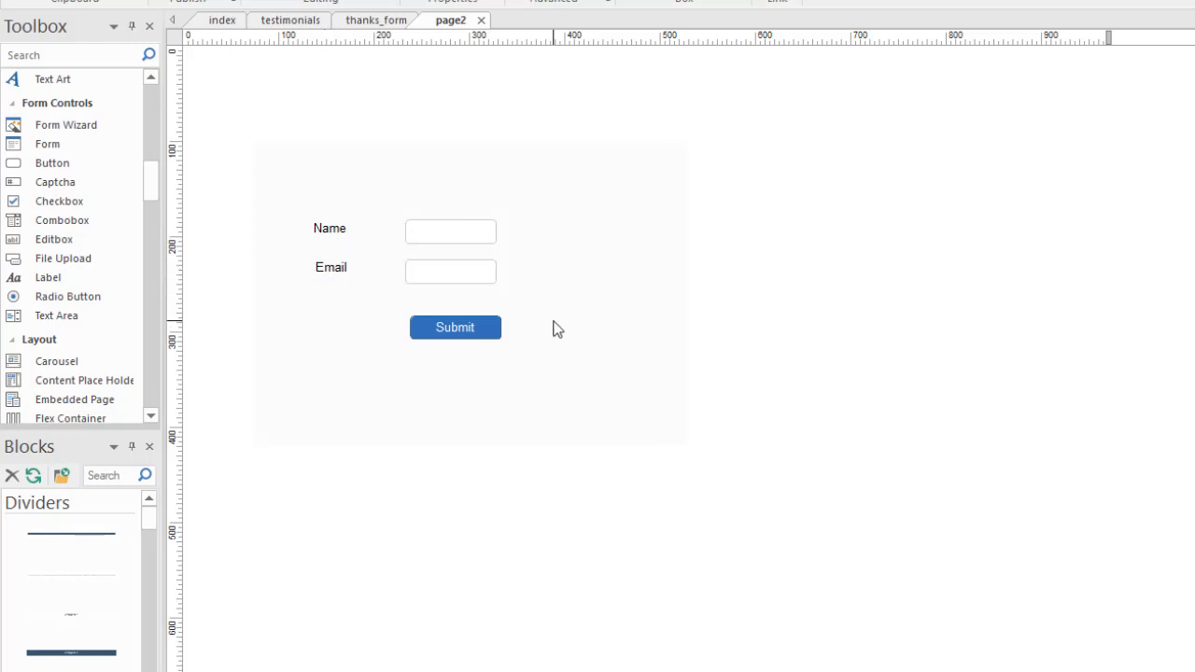
# Review the new form's elements and its general and form processing properties, leaving the settings as they are.
pyautogui.click(444, 236)
pyautogui.click(339, 232)
pyautogui.click(691, 257)
pyautogui.click(640, 229)
pyautogui.doubleClick(638, 229)
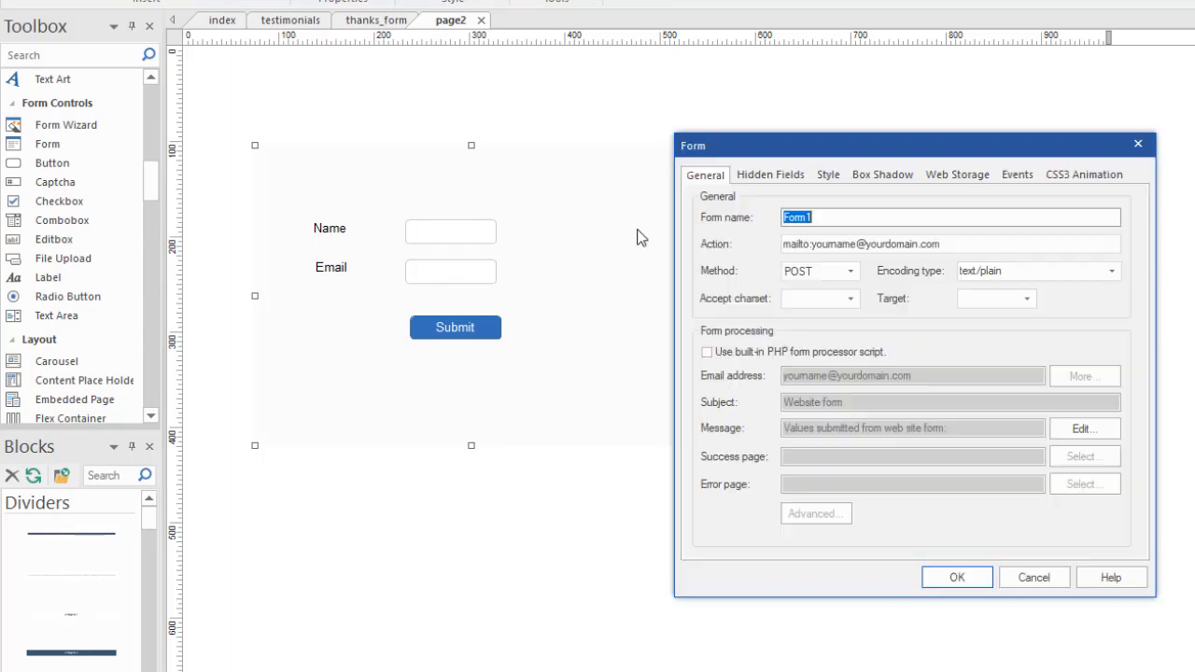
pyautogui.moveTo(864, 151); pyautogui.dragTo(825, 111)
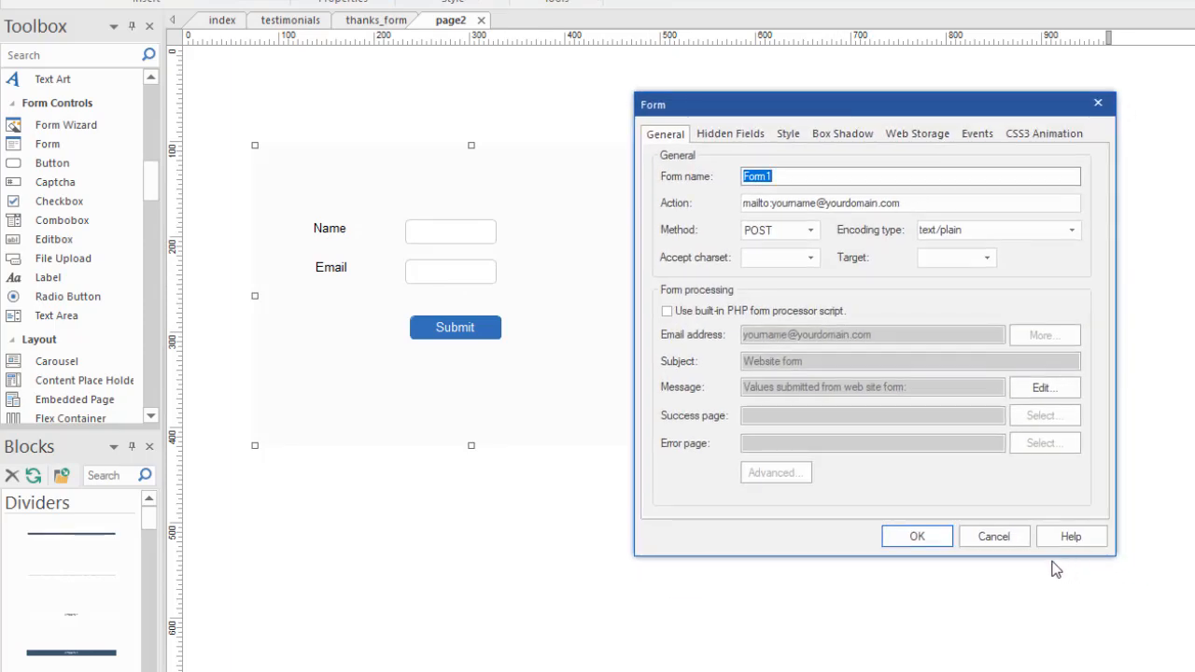
pyautogui.click(1013, 549)
# Set the upper edit box's name to name and its initial value to First Name.
pyautogui.click(430, 232)
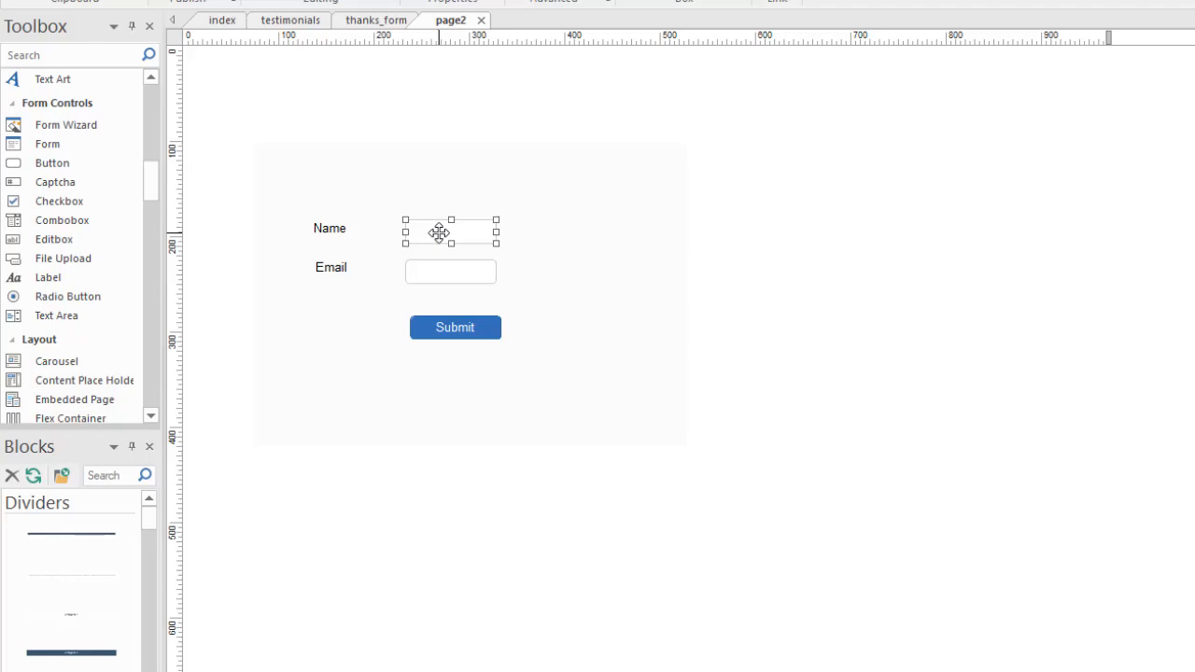
pyautogui.doubleClick(438, 232)
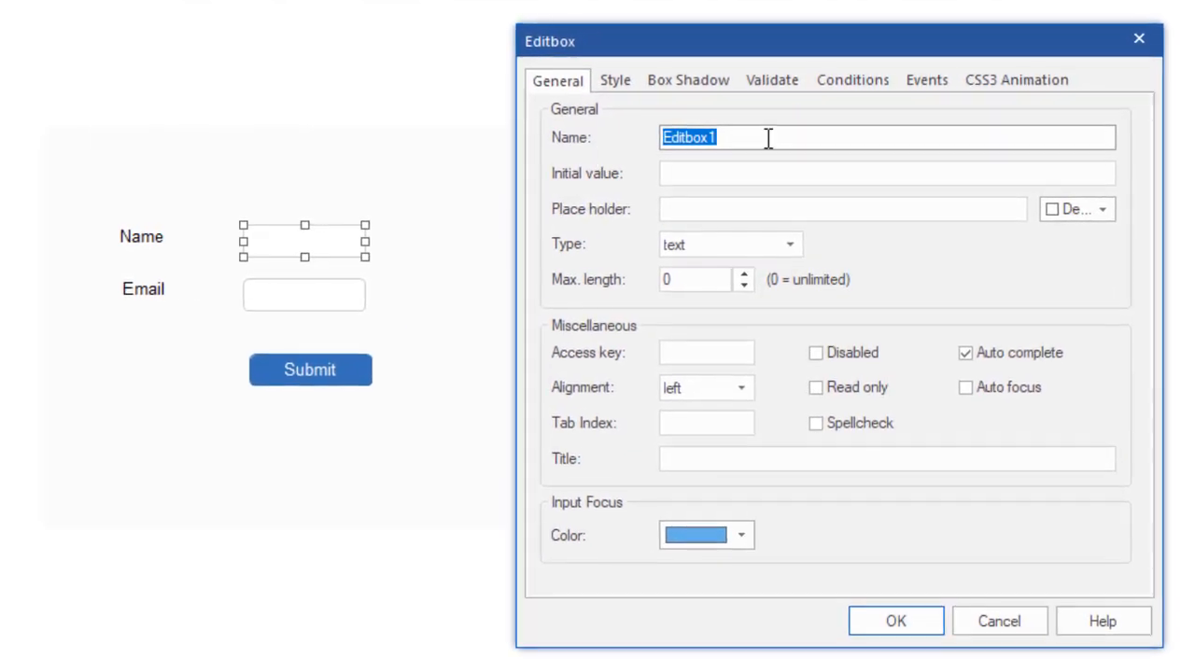
pyautogui.click(738, 139)
pyautogui.moveTo(739, 139); pyautogui.dragTo(632, 128)
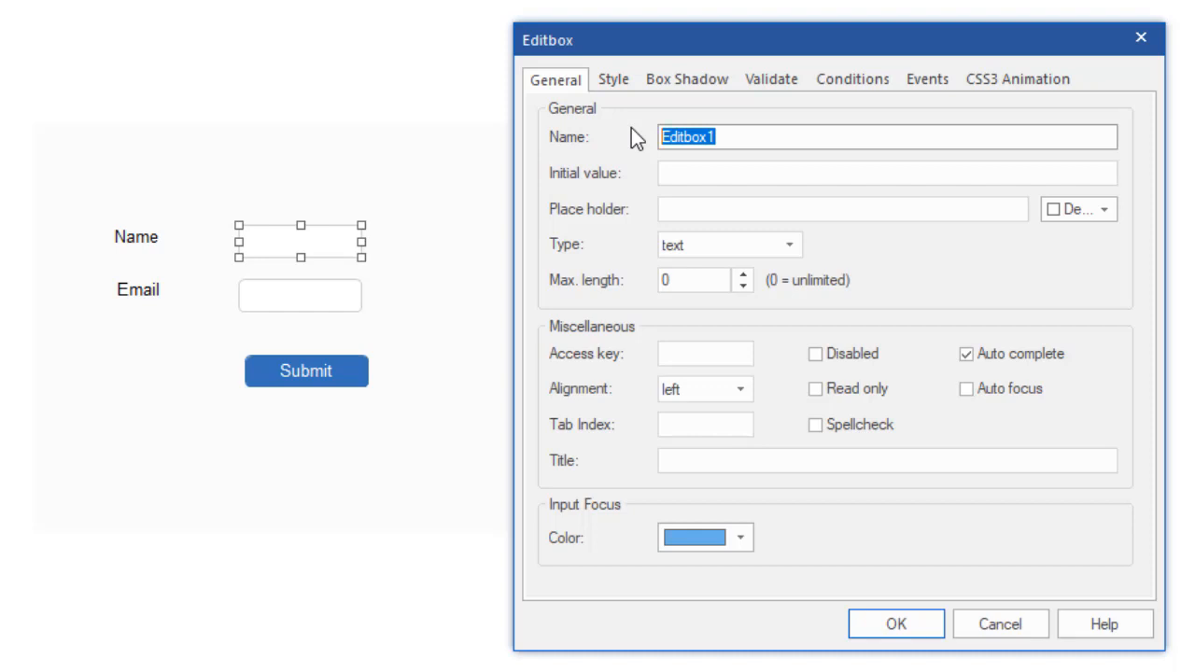
pyautogui.write('name')
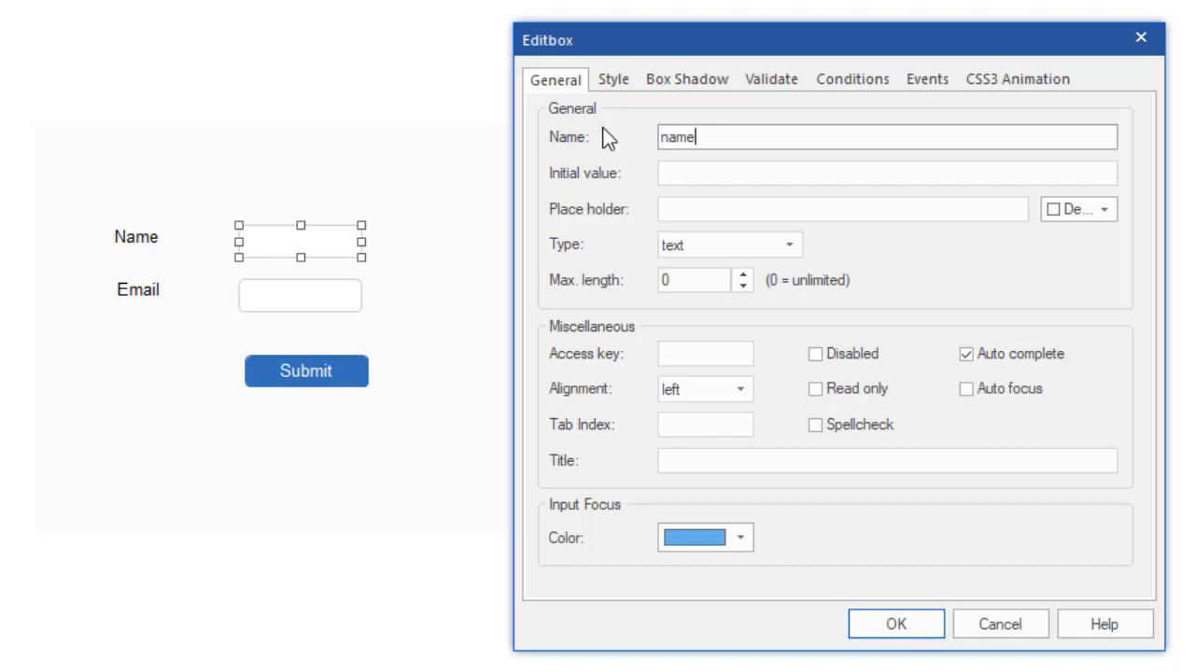
pyautogui.click(688, 179)
pyautogui.write('F')
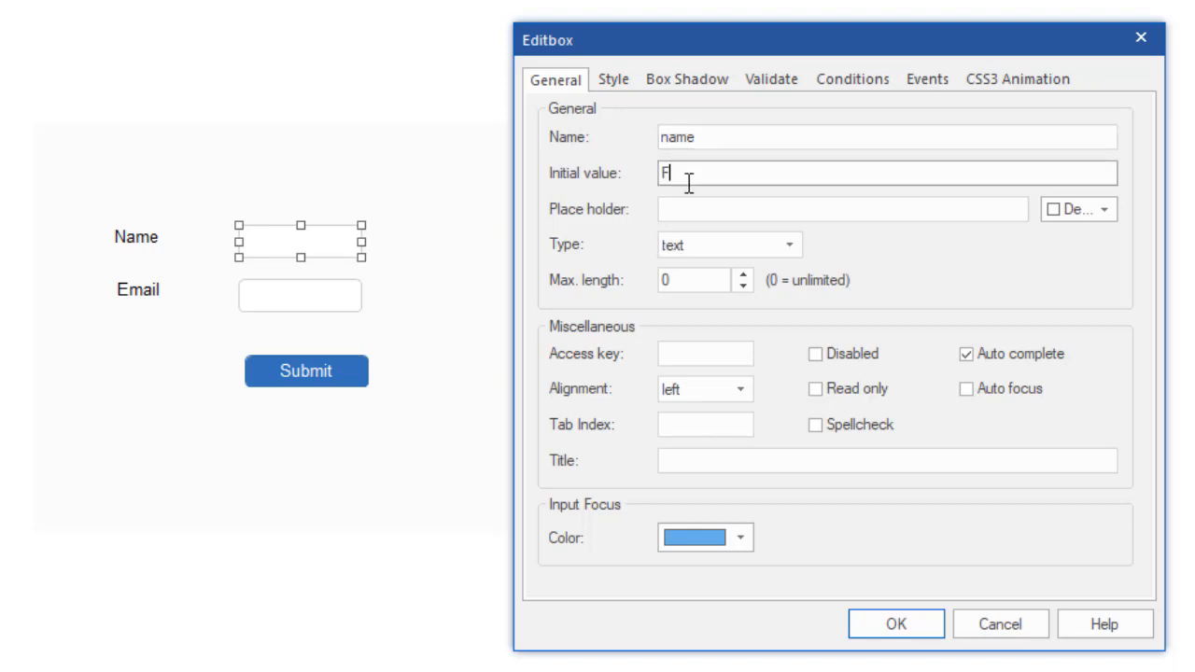
pyautogui.write('irst-N')
pyautogui.write('ame')
# Try the password type on the upper edit box and return it to text.
pyautogui.click(788, 248)
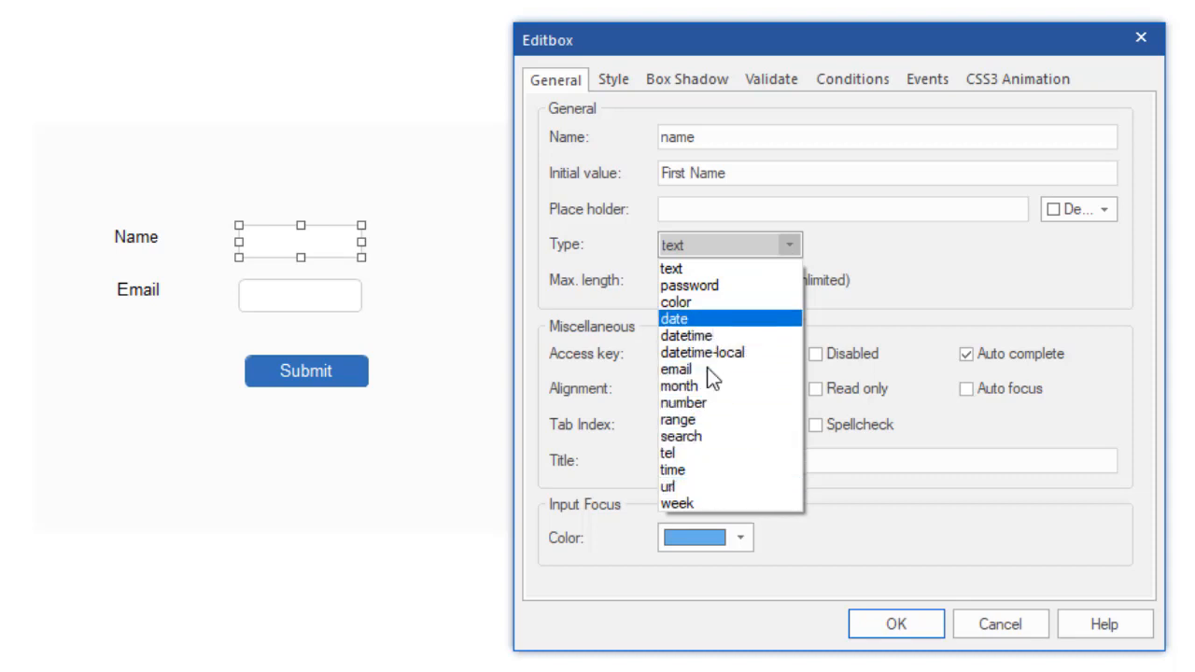
pyautogui.click(695, 284)
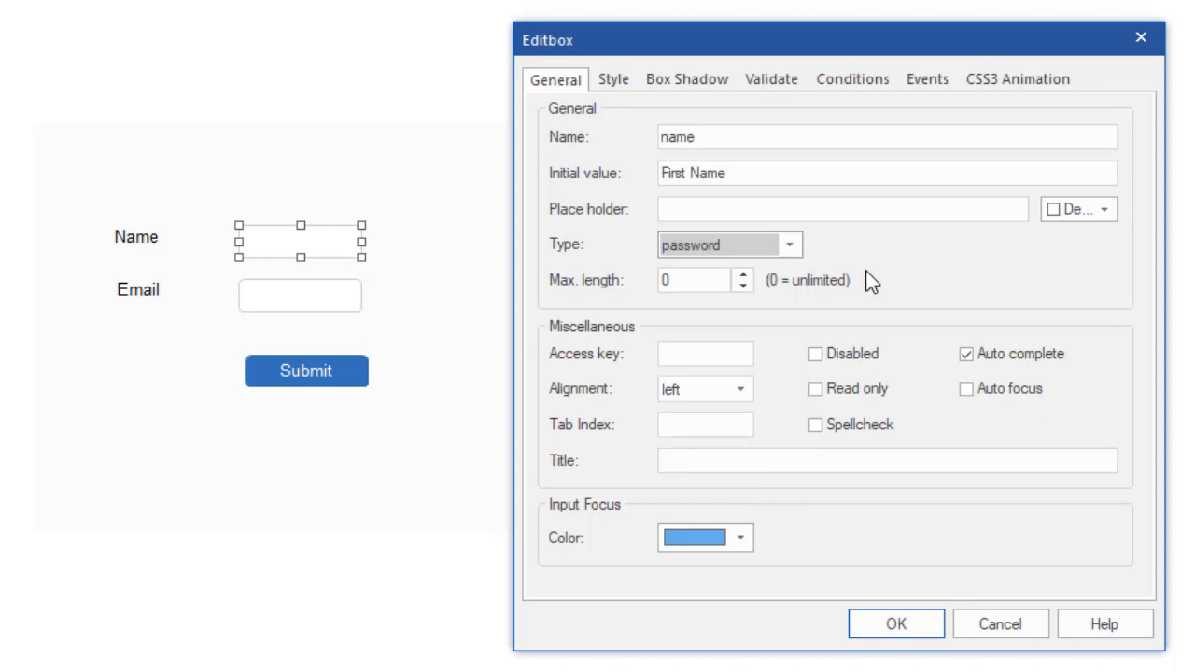
pyautogui.click(800, 248)
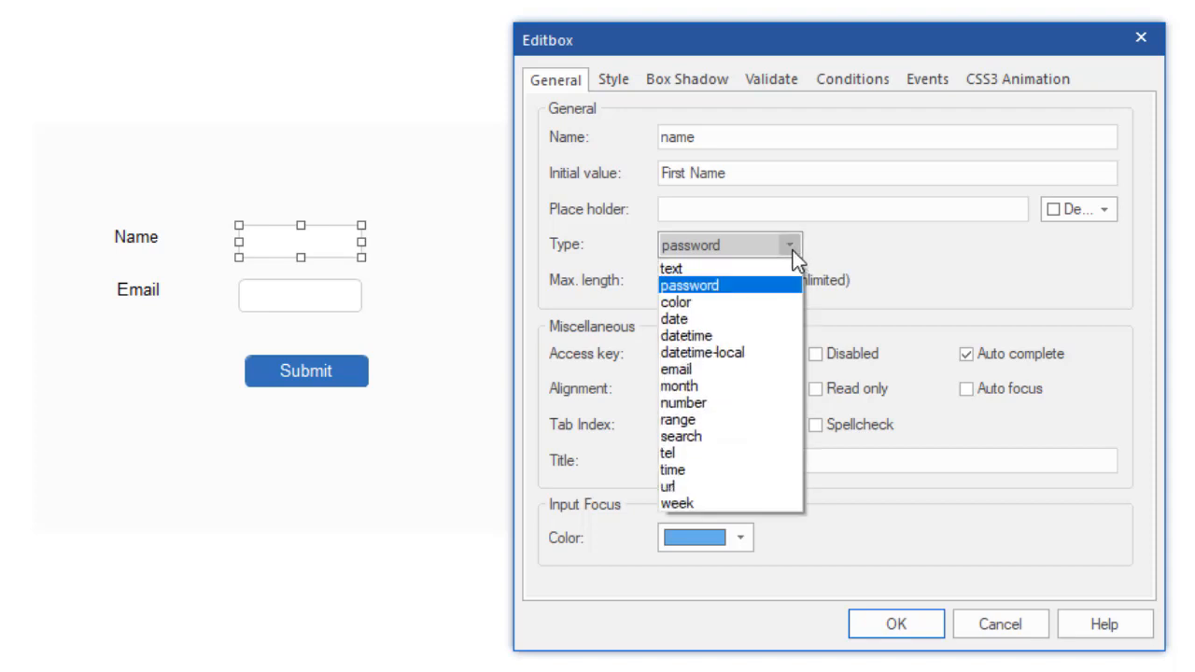
pyautogui.click(709, 266)
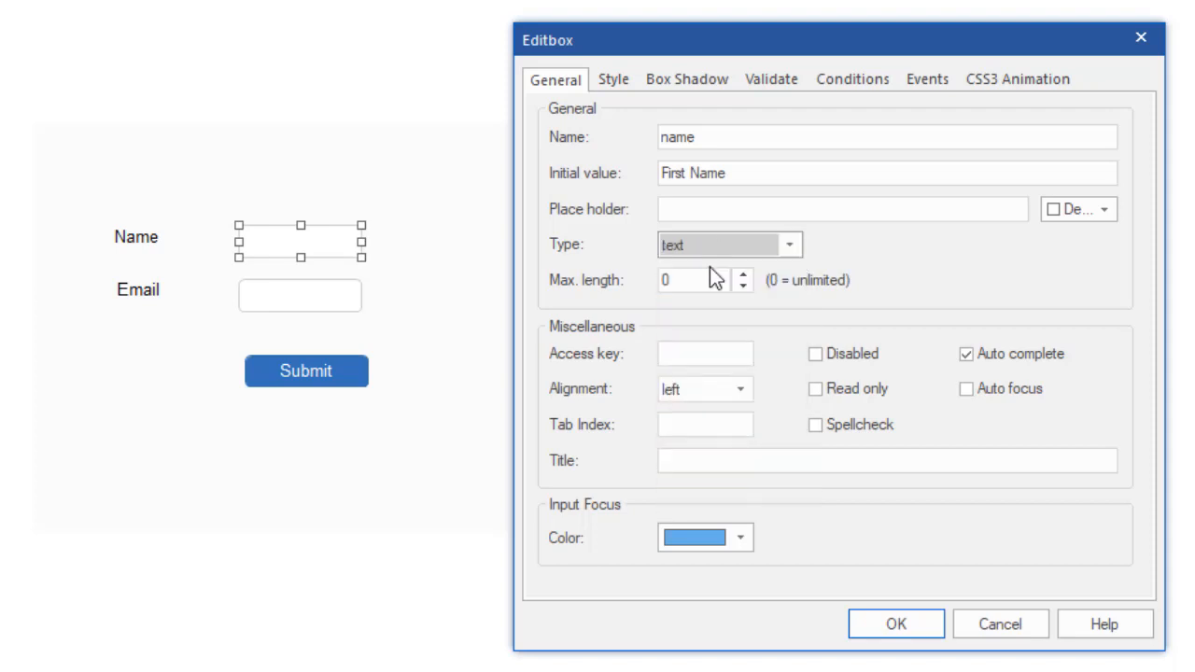
# Review the upper edit box's style and box shadow settings and its available validation modes.
pyautogui.click(621, 78)
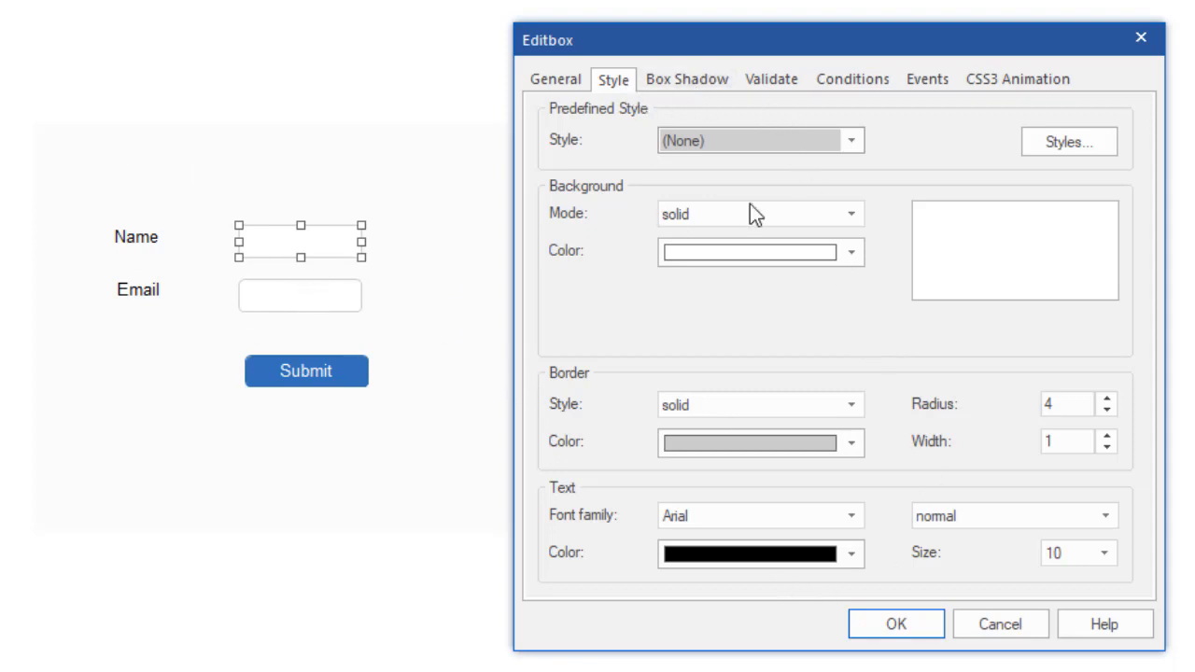
pyautogui.click(688, 82)
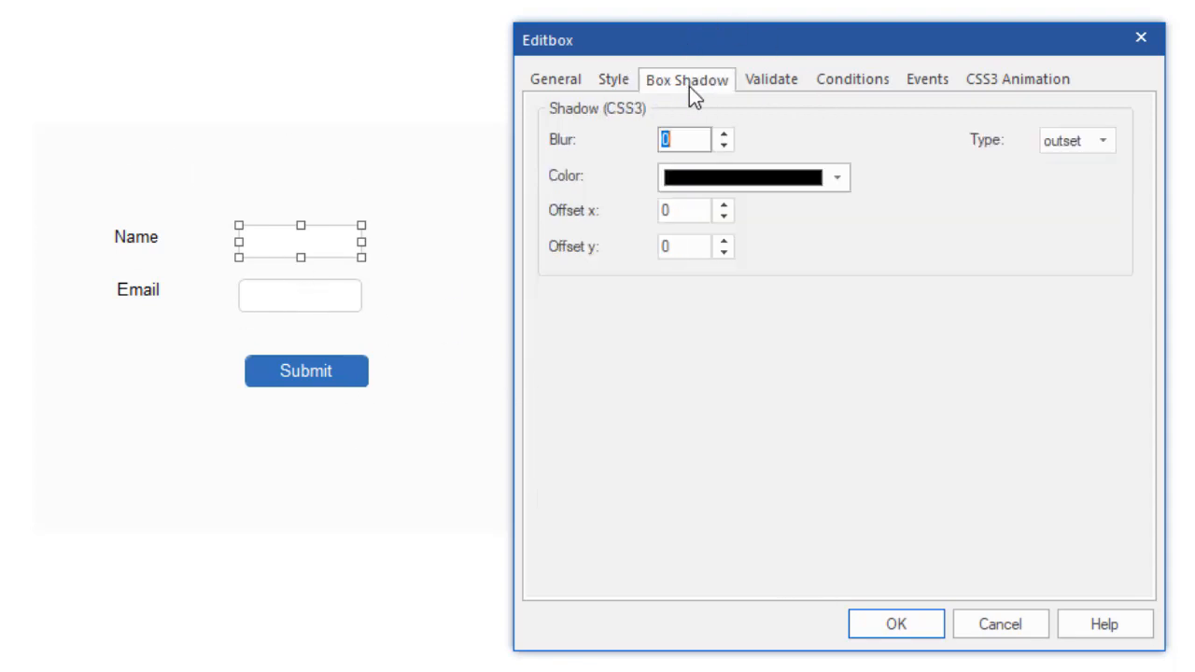
pyautogui.click(767, 80)
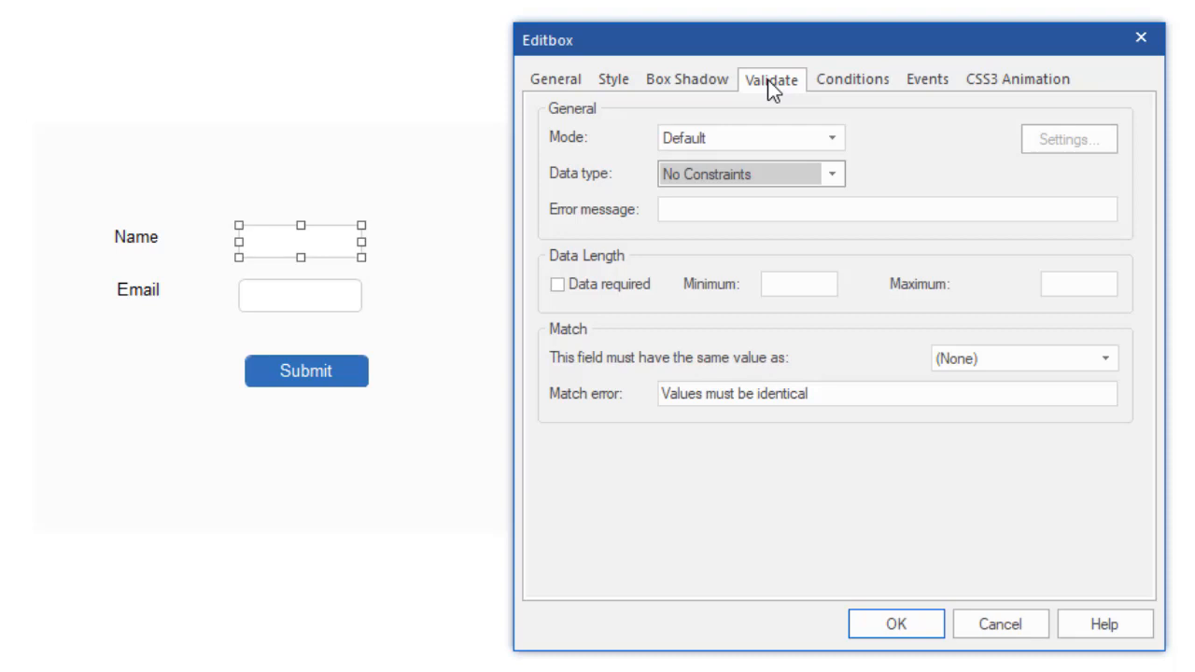
pyautogui.click(829, 140)
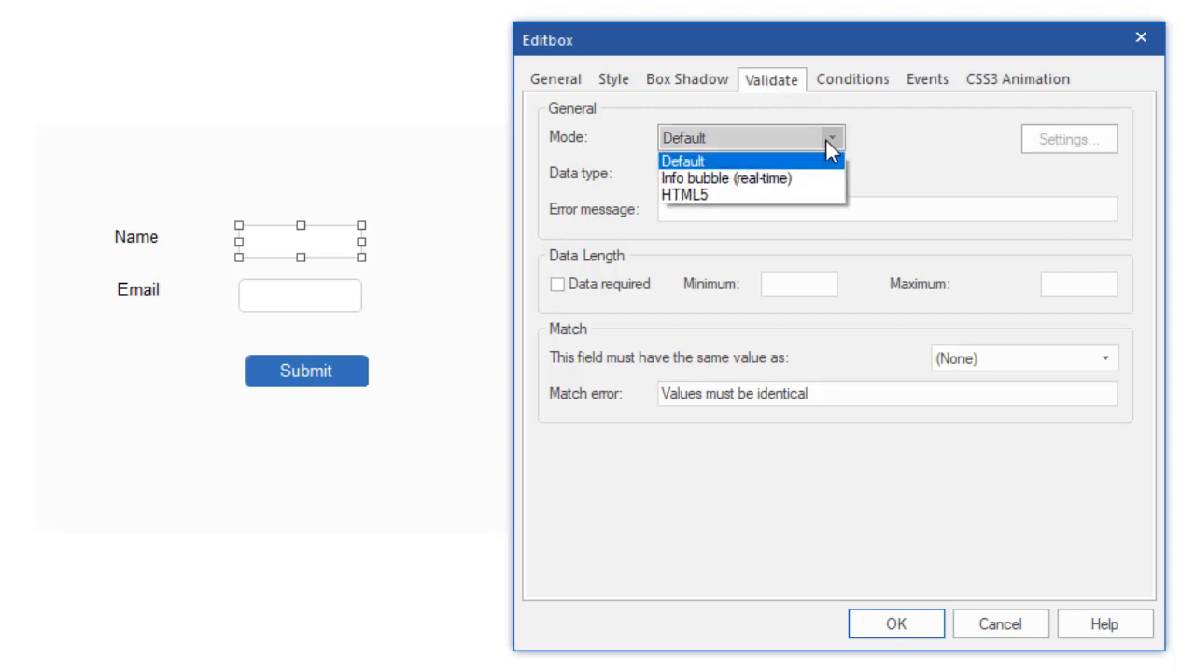
pyautogui.click(900, 152)
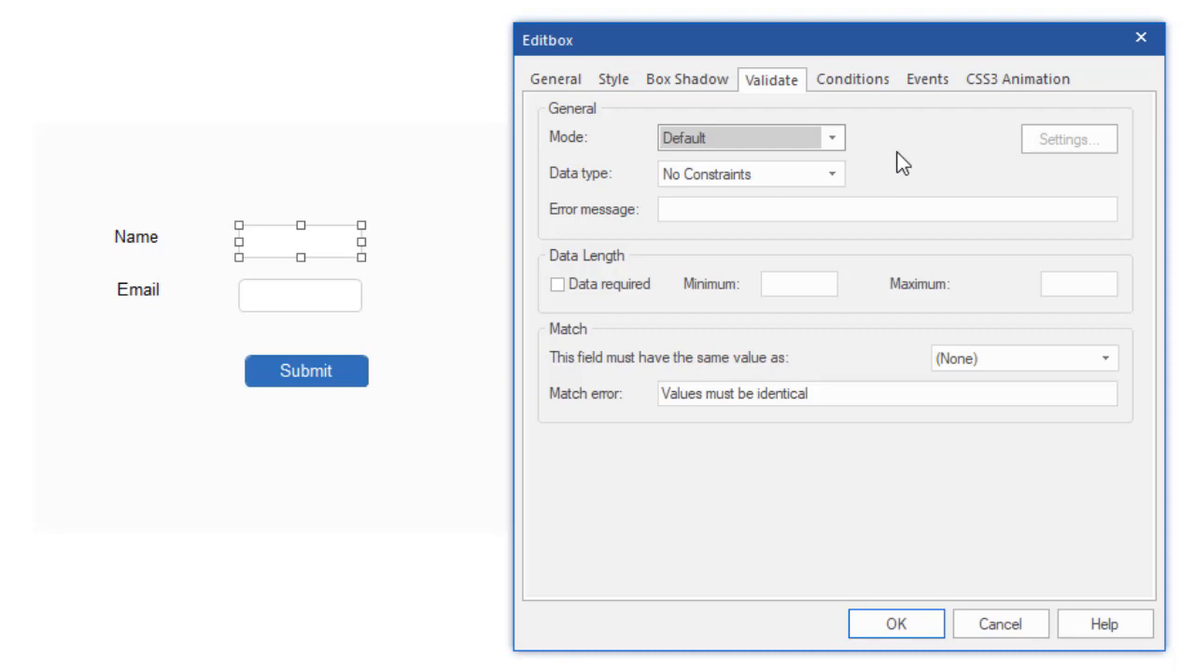
# Try the Text data type for the edit box's validation, allowing letters, digits and whitespace.
pyautogui.click(832, 170)
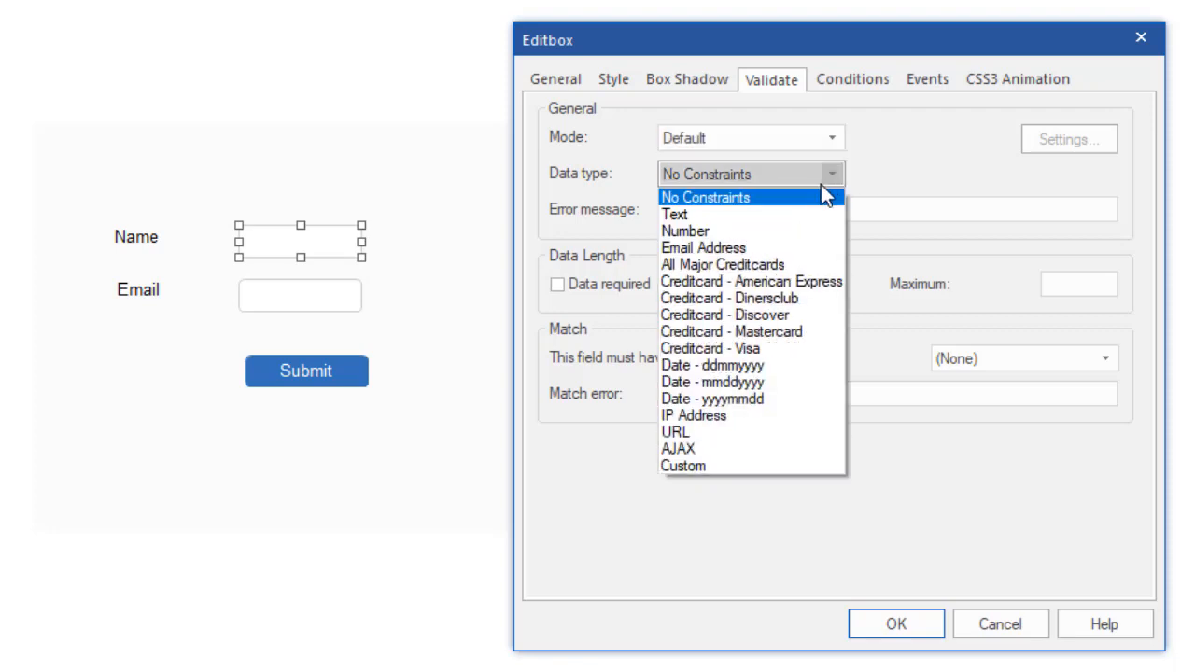
pyautogui.click(705, 216)
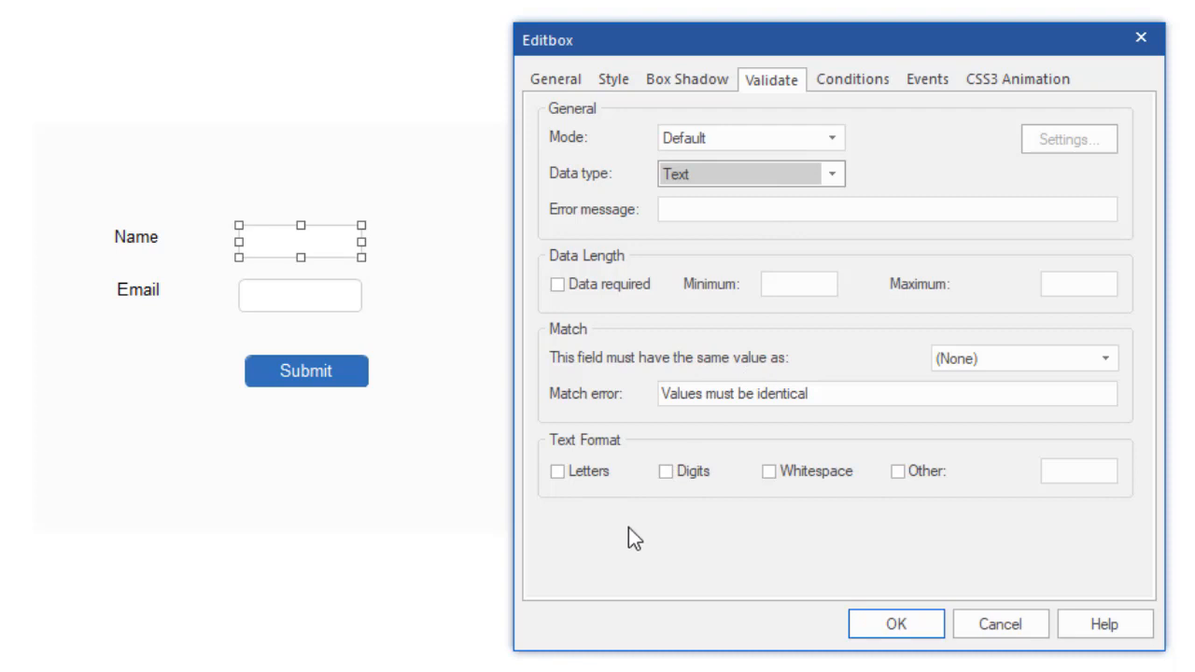
pyautogui.click(552, 474)
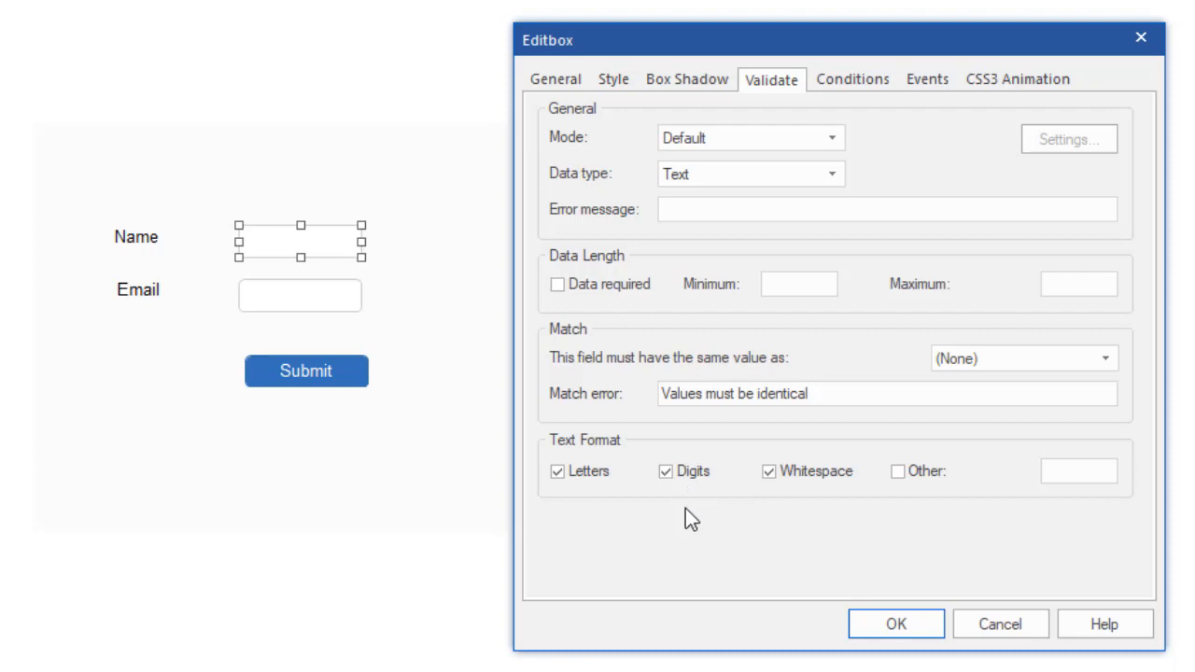
# Try requiring data in the edit box with a minimum length of 2, a maximum of 12 and the error message Oops.
pyautogui.click(558, 285)
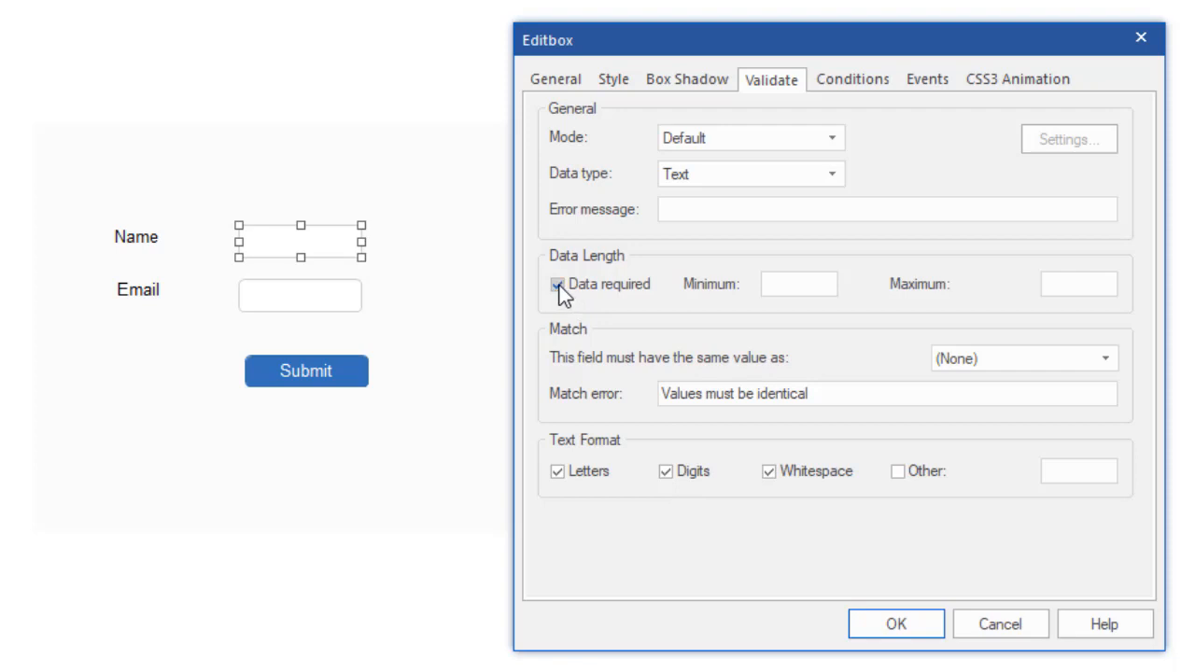
pyautogui.click(786, 282)
pyautogui.write('2')
pyautogui.click(1064, 288)
pyautogui.write('12')
pyautogui.click(703, 209)
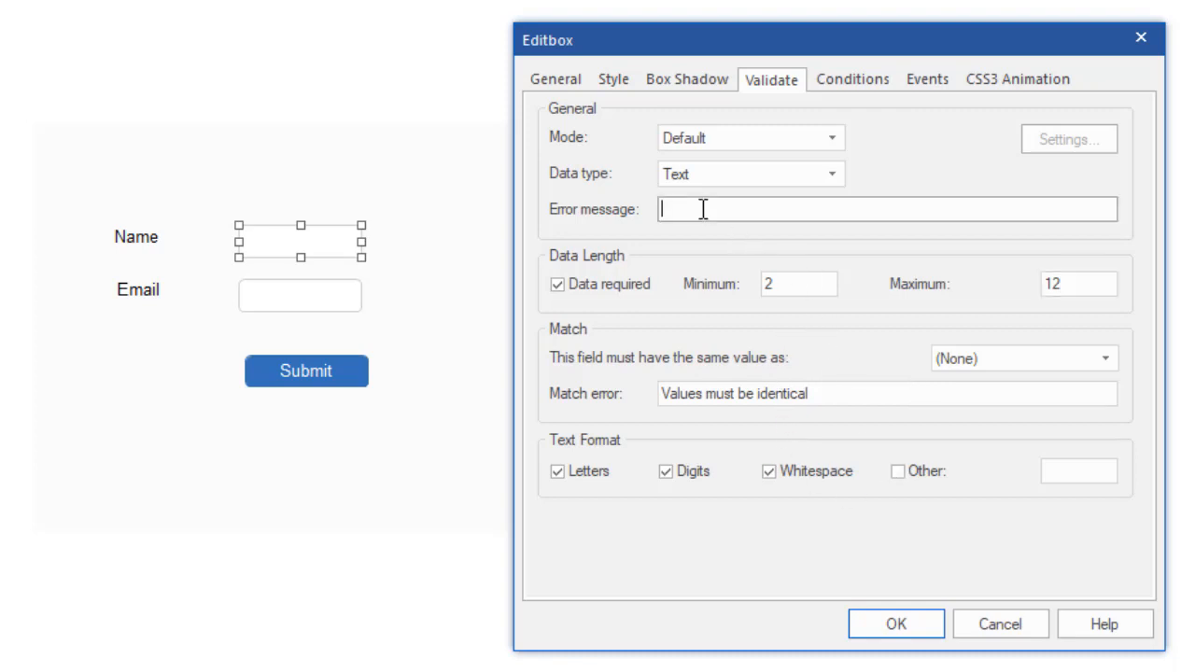
pyautogui.write('Oops')
# Try the Email Address data type, look through the conditions, events and CSS3 animation settings, and discard the edit box changes.
pyautogui.click(836, 175)
pyautogui.click(737, 259)
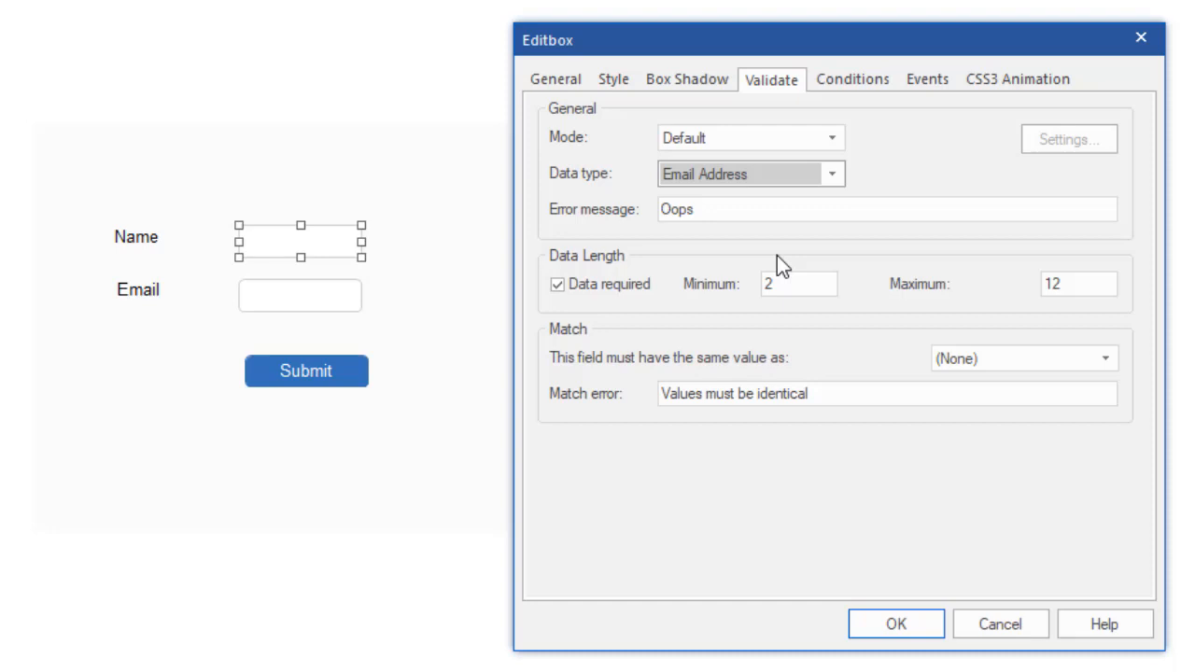
pyautogui.click(848, 84)
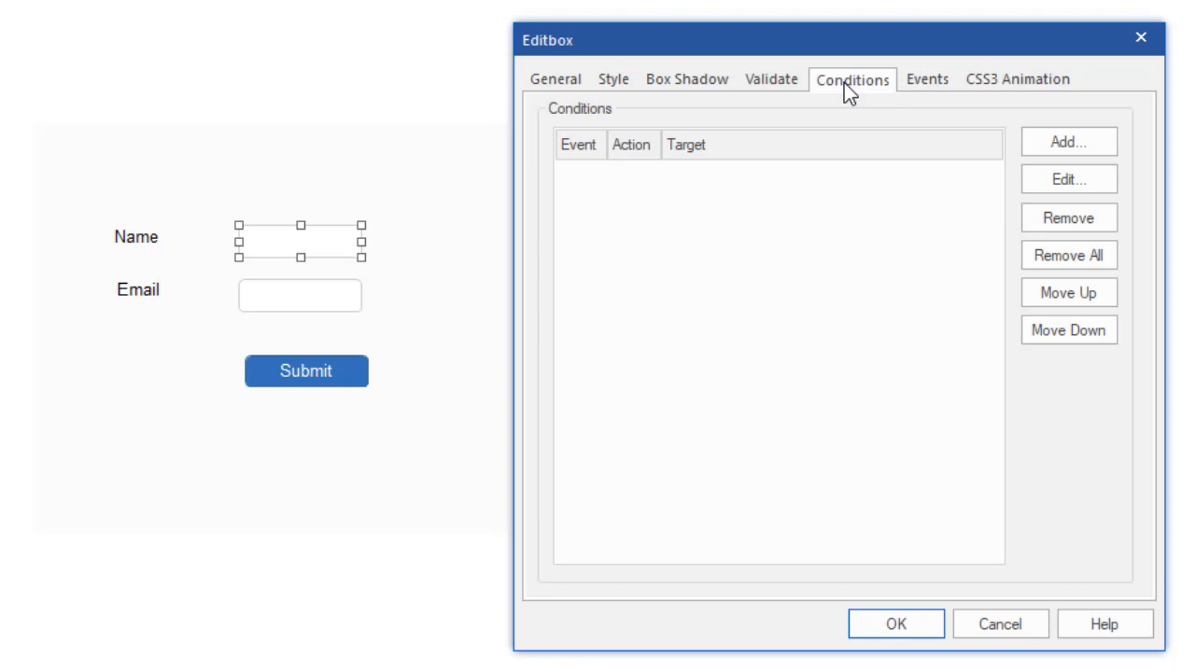
pyautogui.click(922, 86)
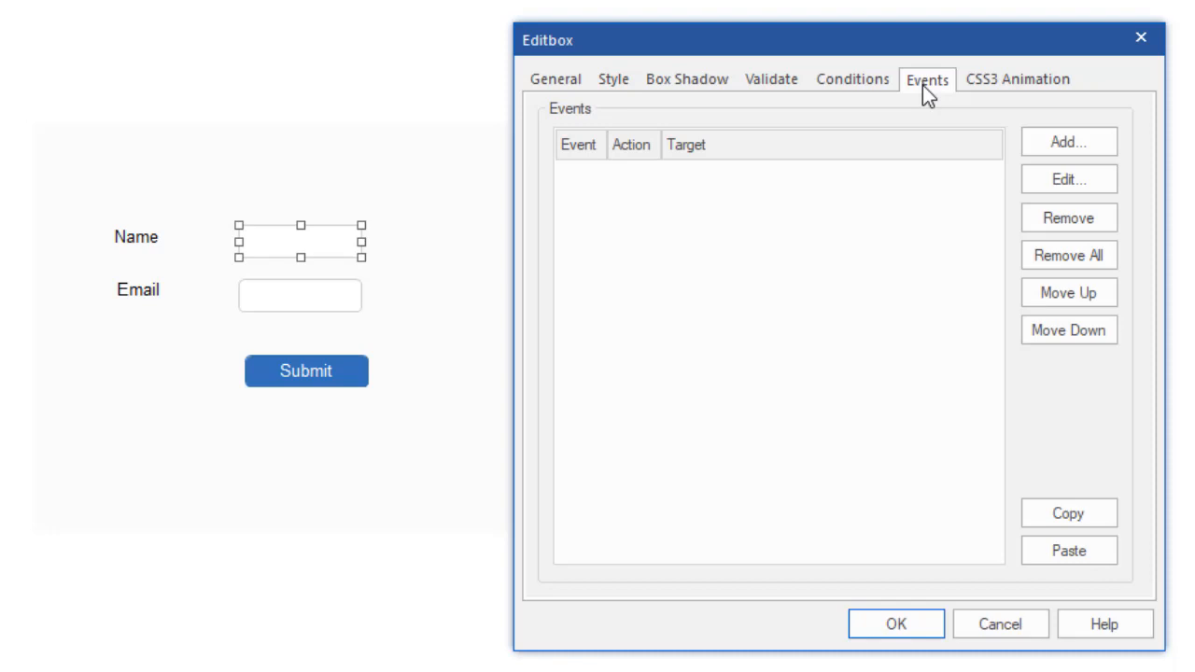
pyautogui.click(1000, 80)
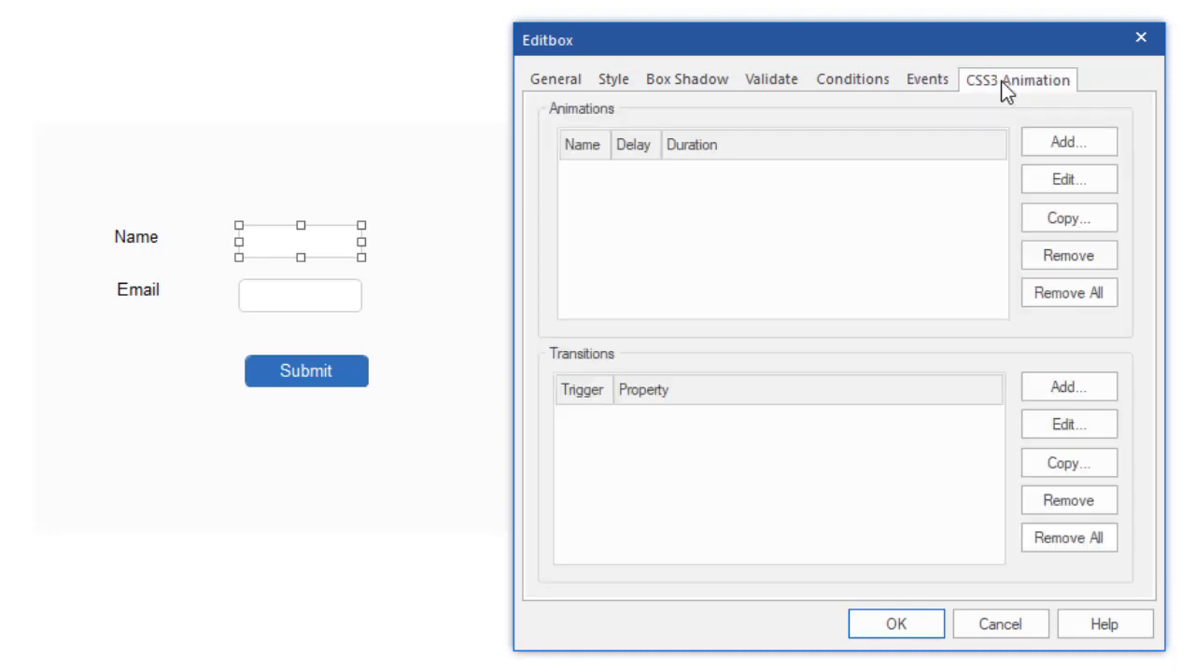
pyautogui.click(1019, 631)
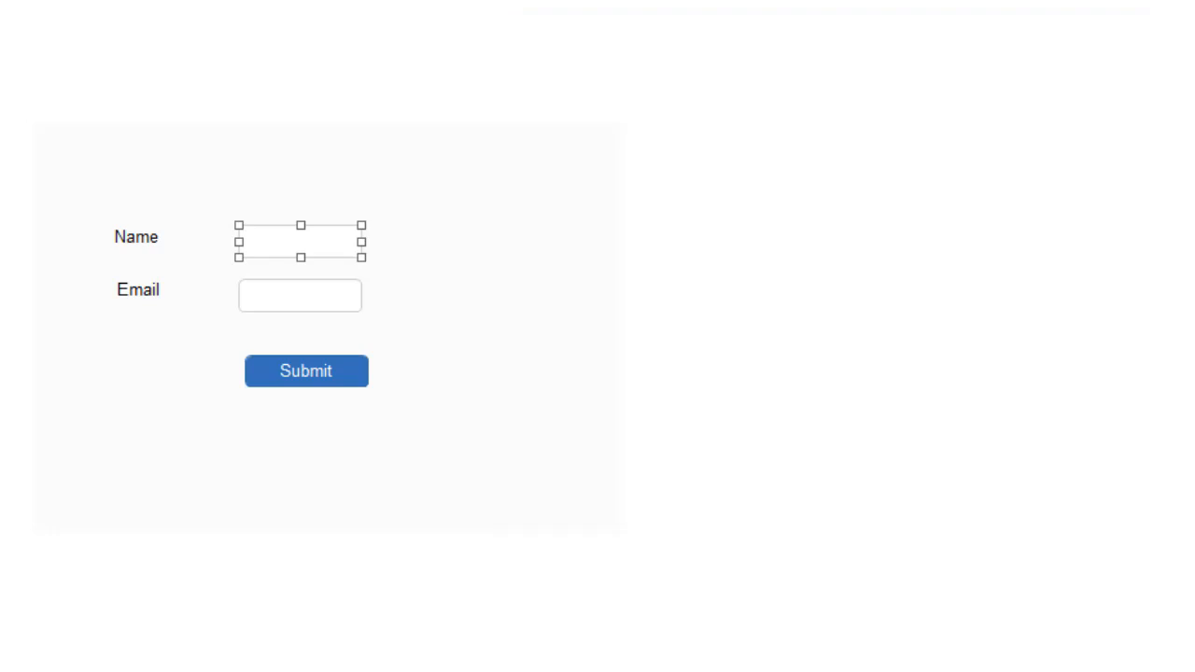
# Find the Comments form on the testimonials page and open its form properties.
pyautogui.click(588, 301)
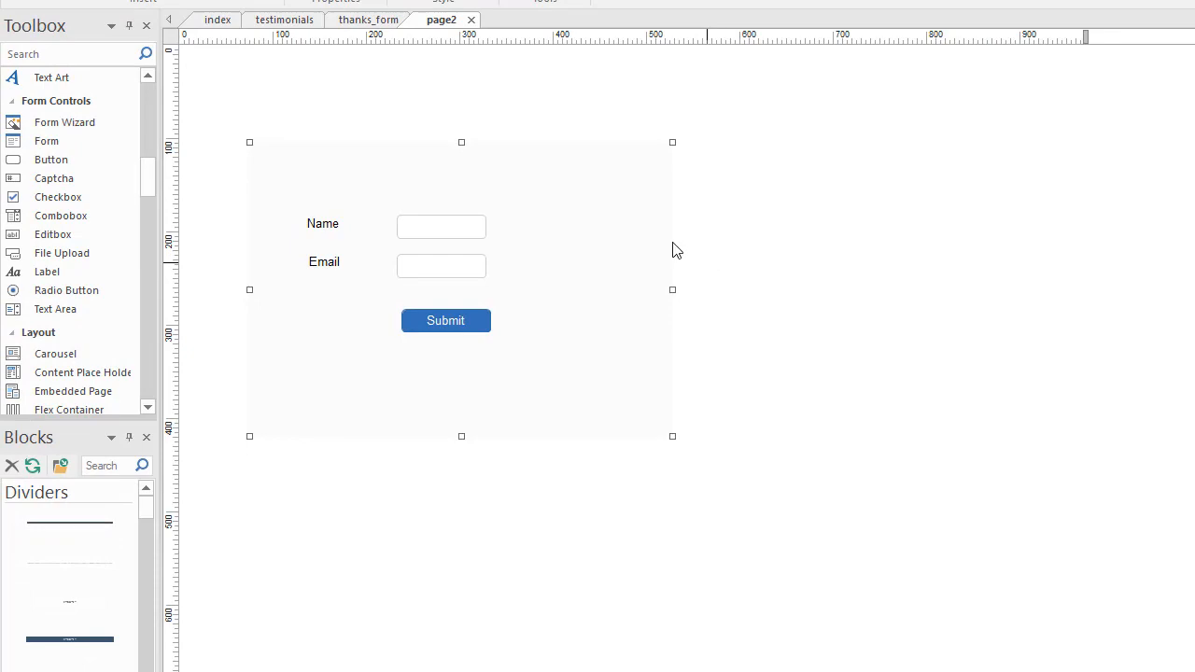
pyautogui.click(283, 21)
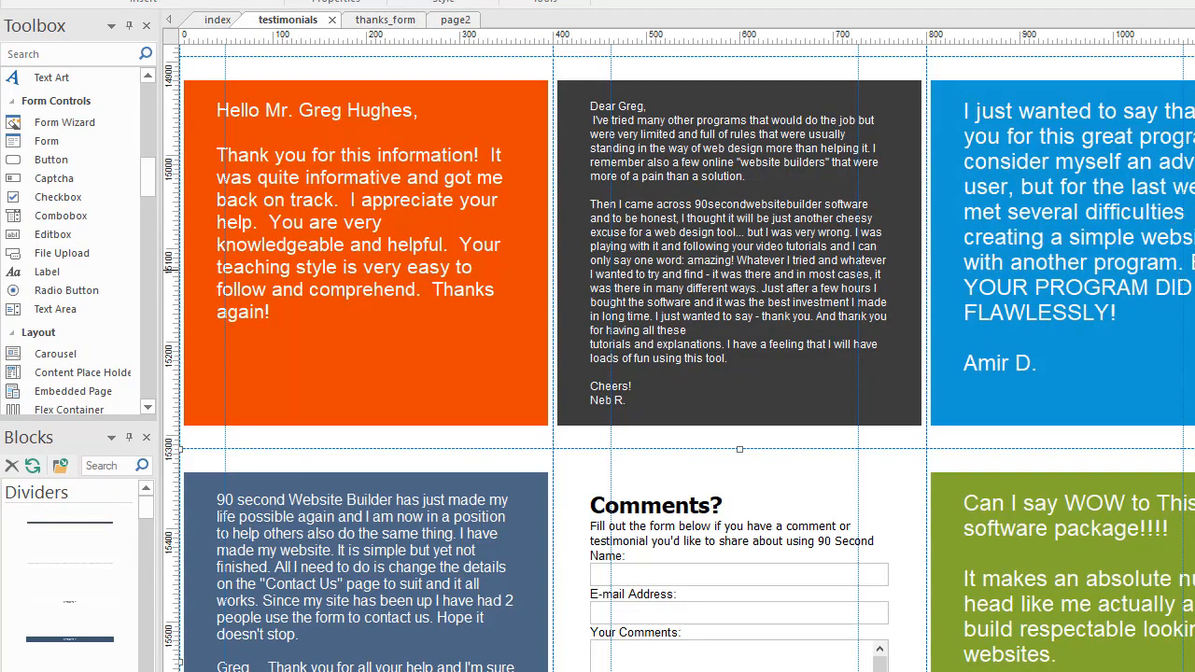
pyautogui.scroll(10, 686, 359)
pyautogui.scroll(-15, 686, 358)
pyautogui.scroll(5, 686, 358)
pyautogui.scroll(-7, 686, 358)
pyautogui.scroll(1, 686, 358)
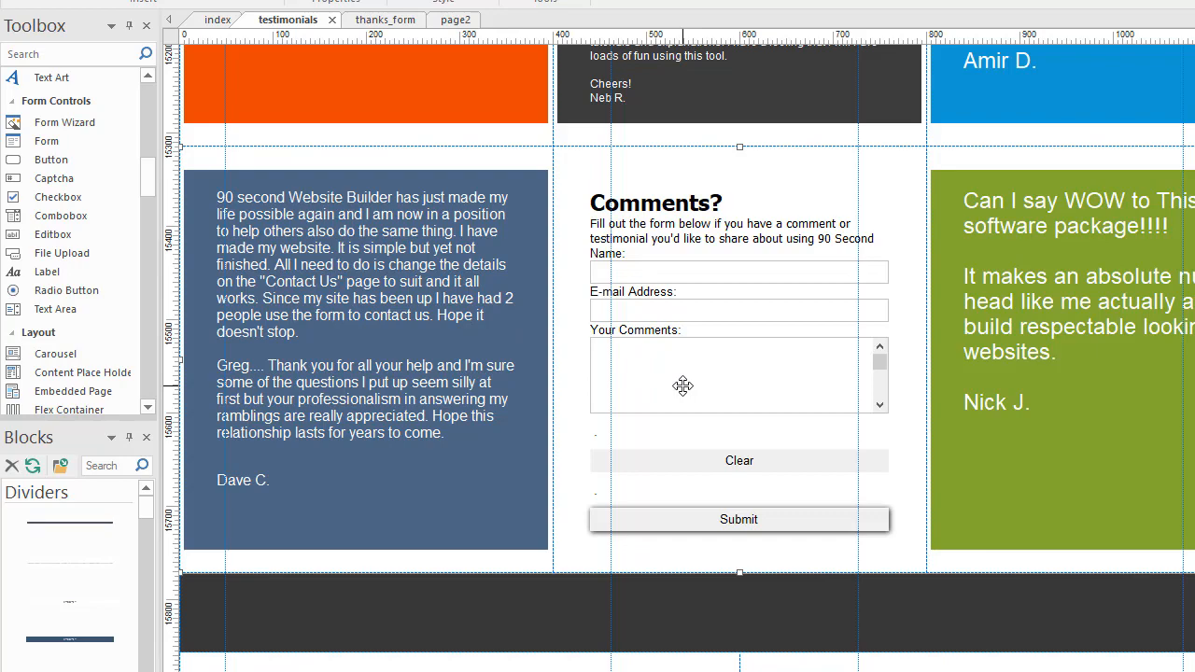
pyautogui.doubleClick(883, 203)
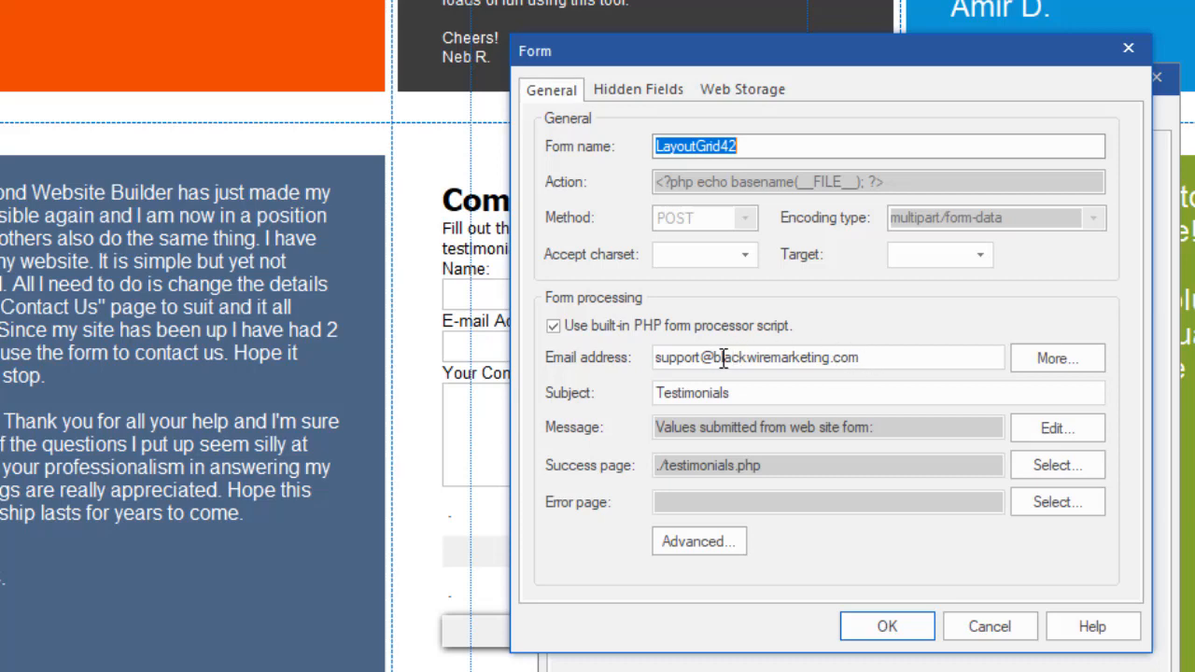
# Examine the Comments form's recipient email address, subject, message and success page settings.
pyautogui.moveTo(714, 357); pyautogui.dragTo(830, 358)
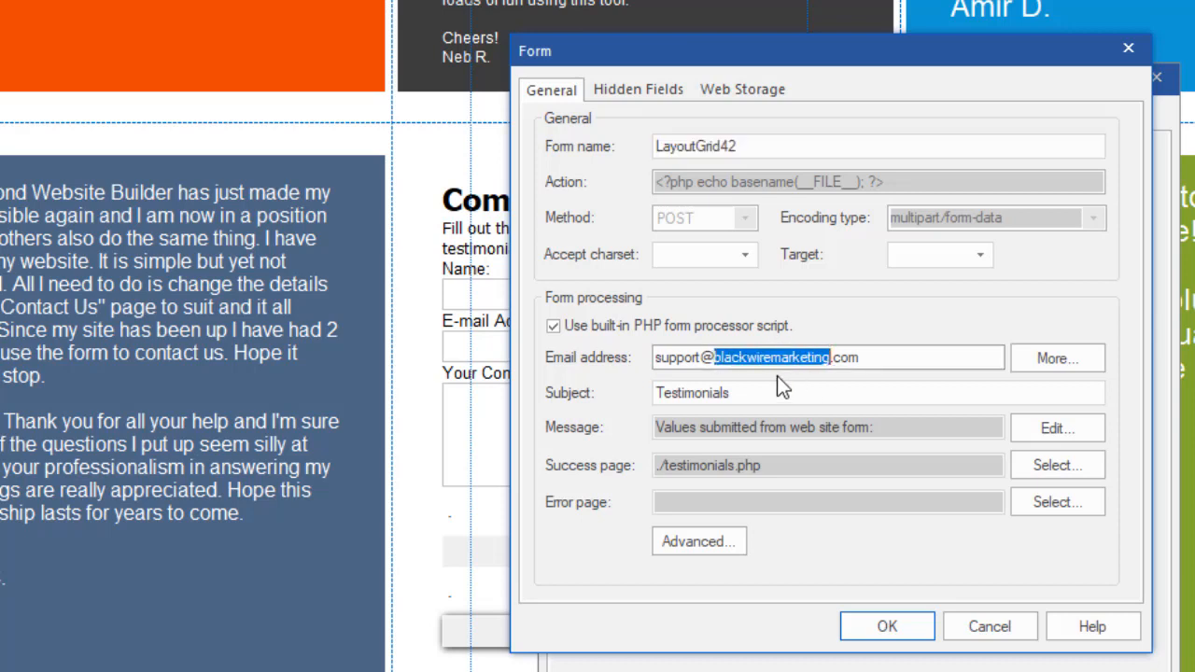
pyautogui.click(883, 355)
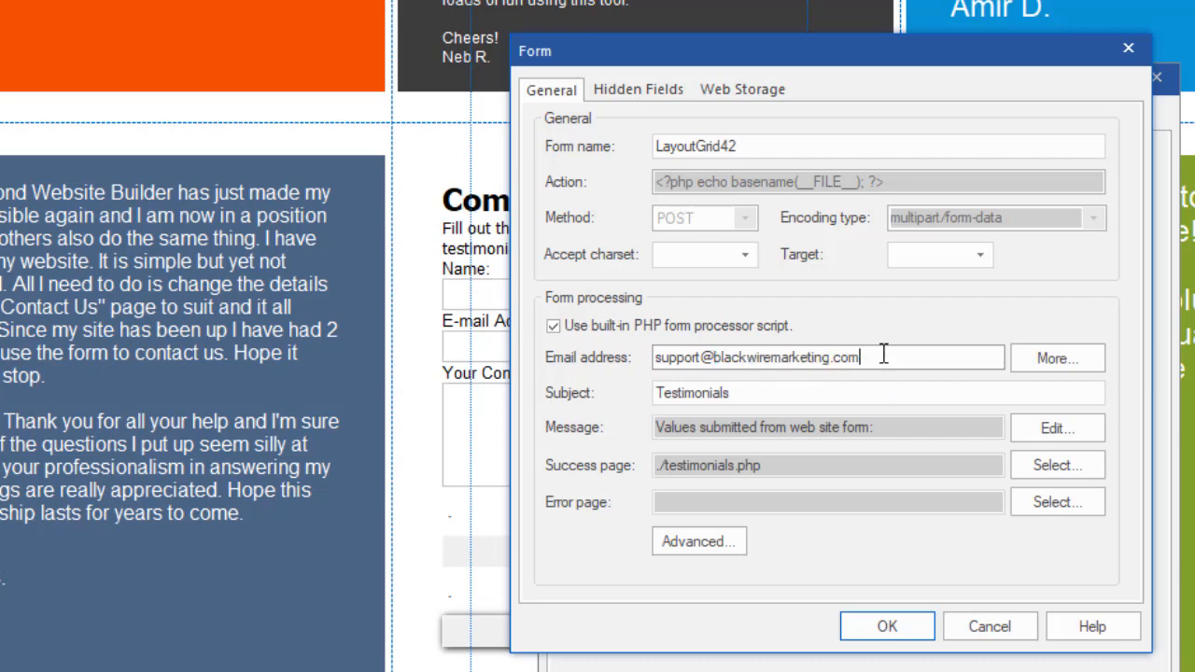
pyautogui.click(747, 392)
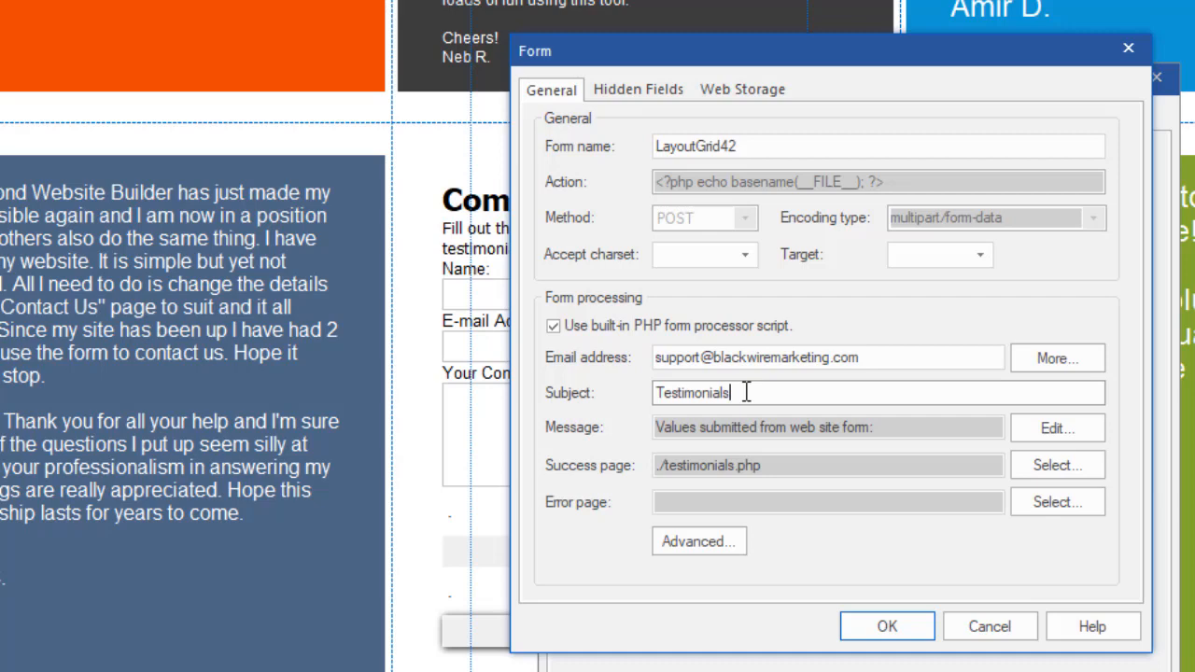
pyautogui.click(884, 428)
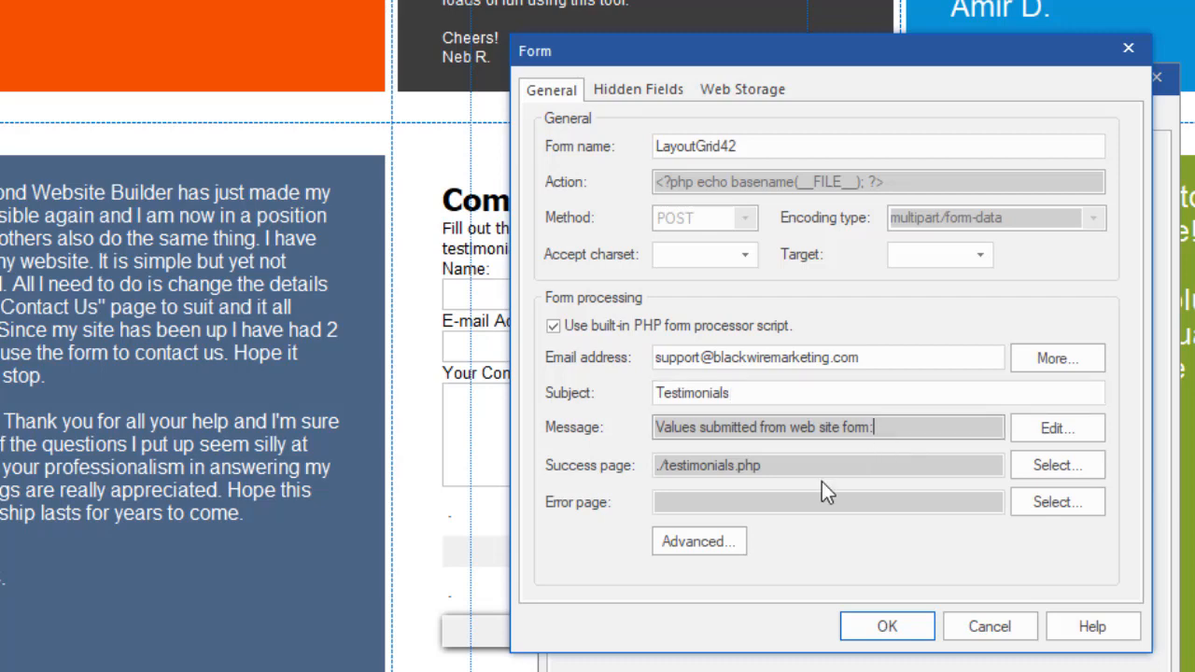
pyautogui.click(795, 466)
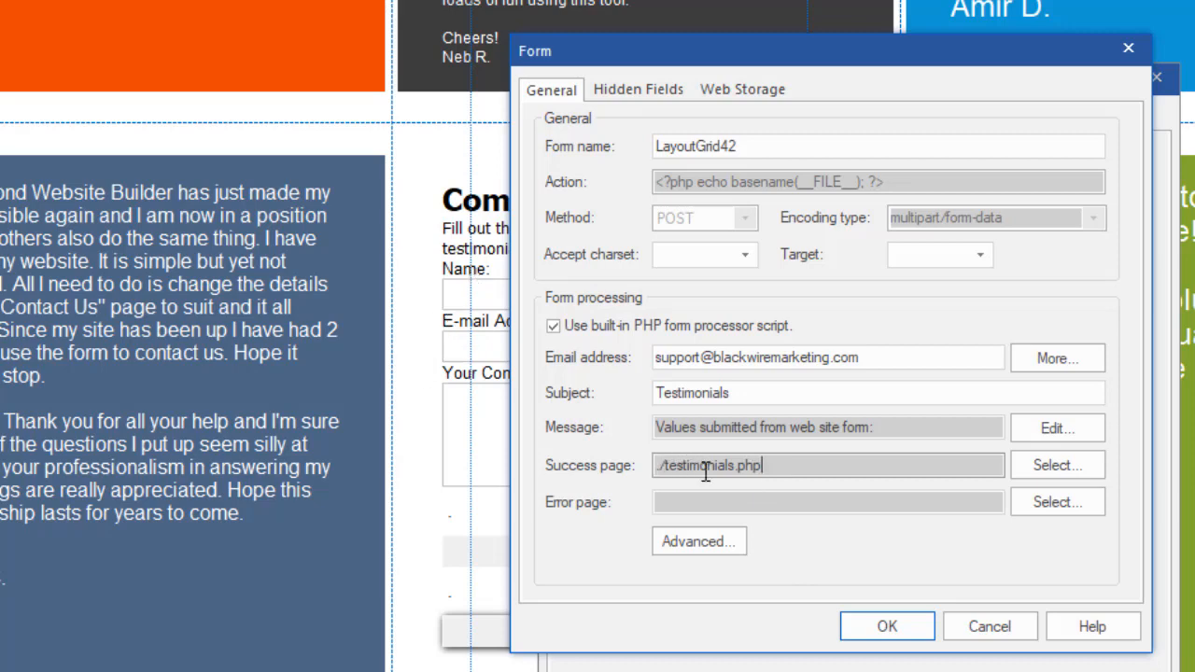
# Set the Comments form's success page to thanks_form and apply the form properties.
pyautogui.click(1063, 463)
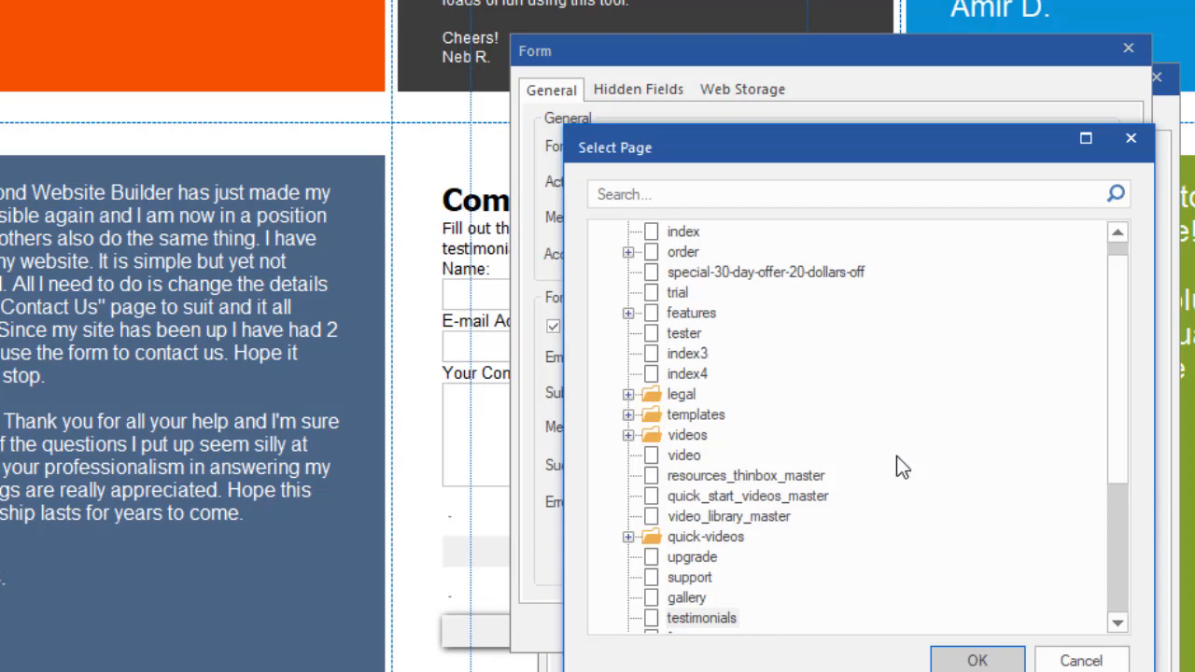
pyautogui.scroll(-4, 892, 462)
pyautogui.doubleClick(698, 619)
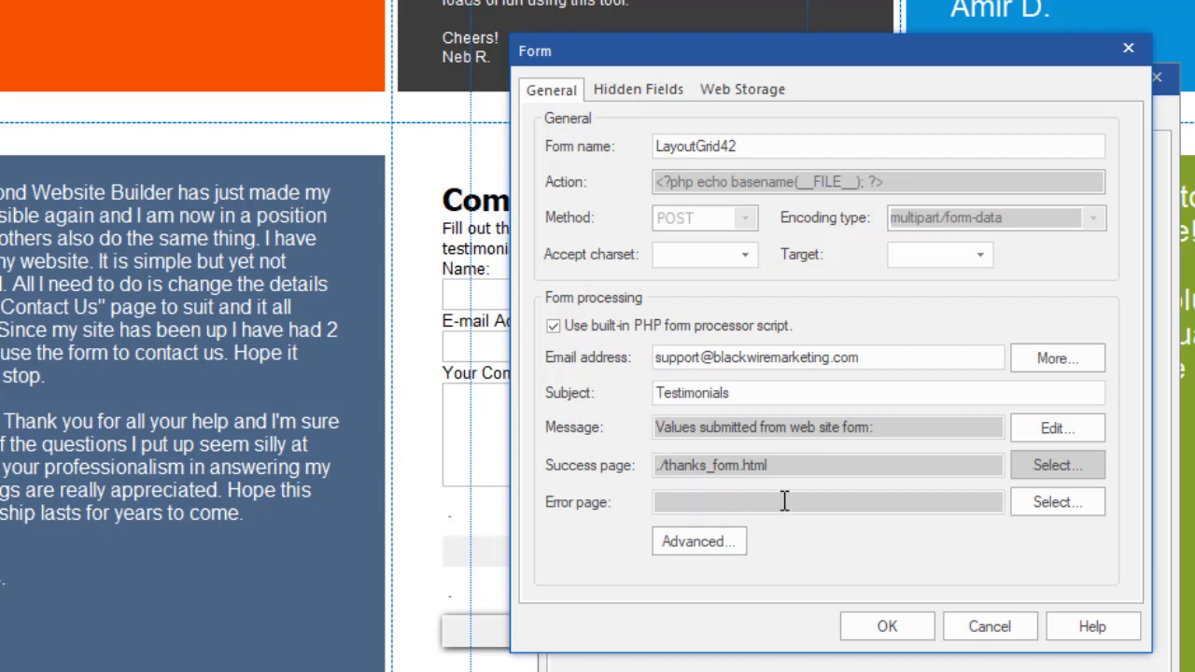
pyautogui.click(873, 629)
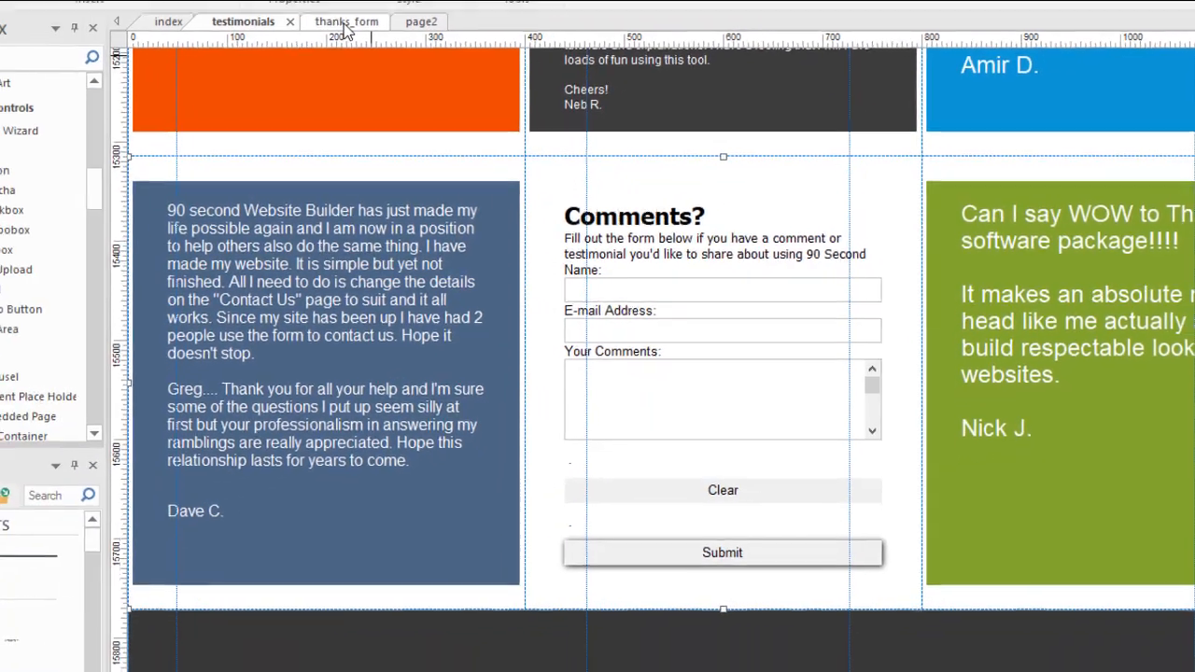
# Look over the content of the thanks_form page and return to page2.
pyautogui.click(376, 36)
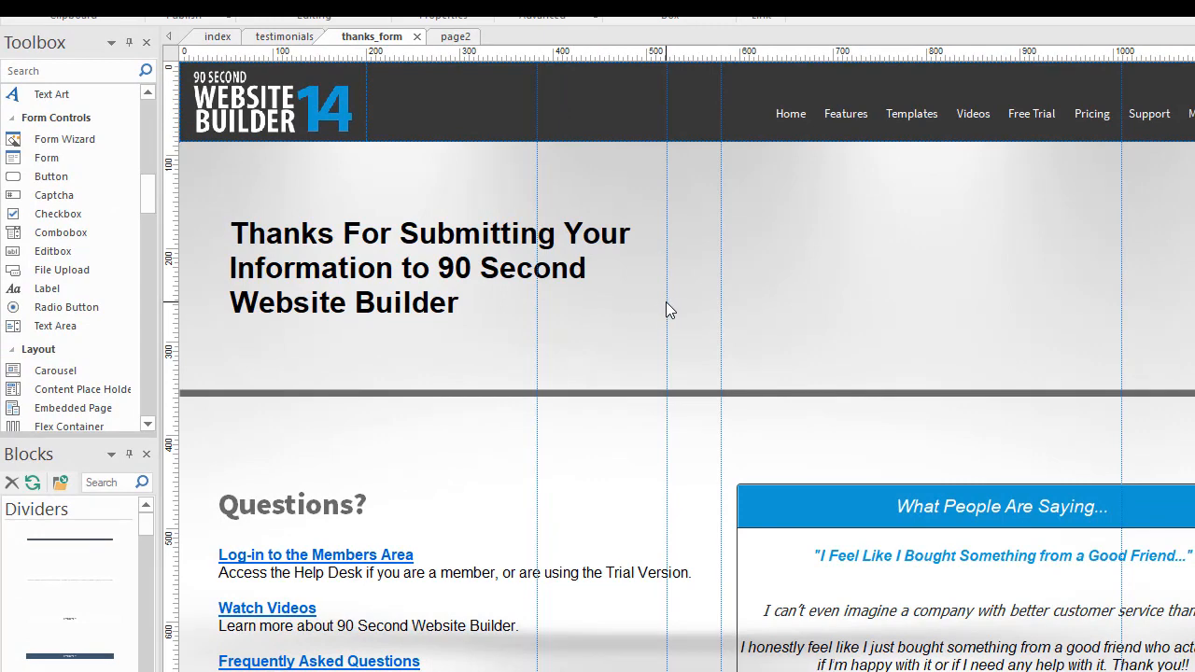
pyautogui.scroll(-5, 853, 360)
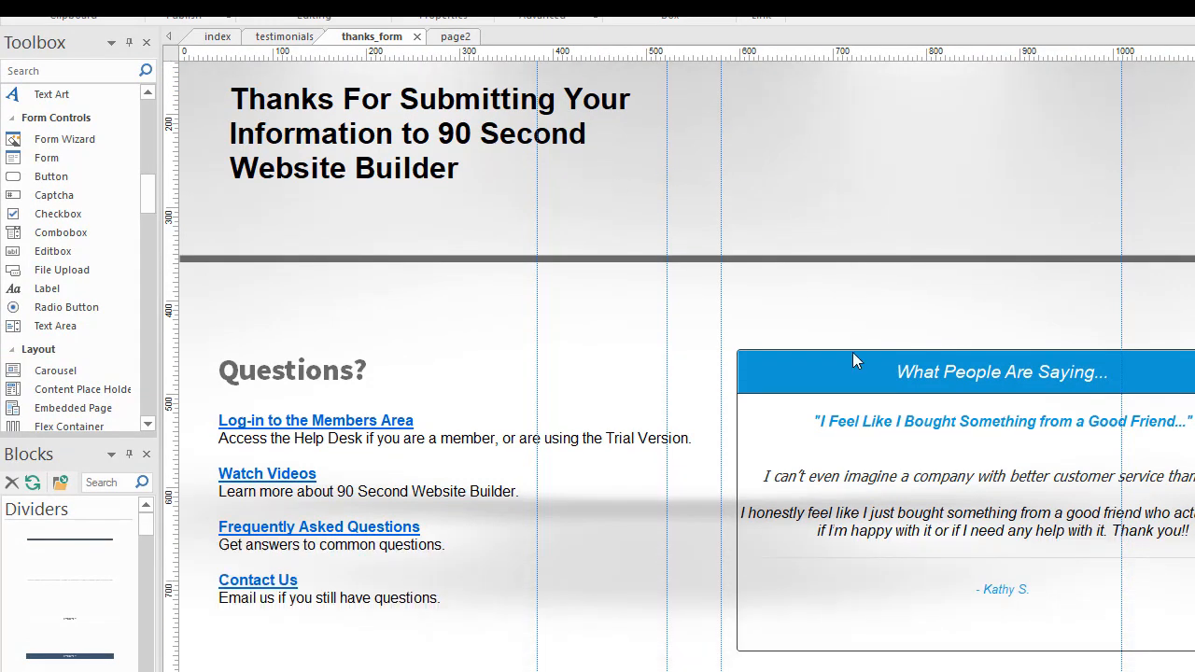
pyautogui.scroll(3, 924, 492)
pyautogui.scroll(3, 922, 492)
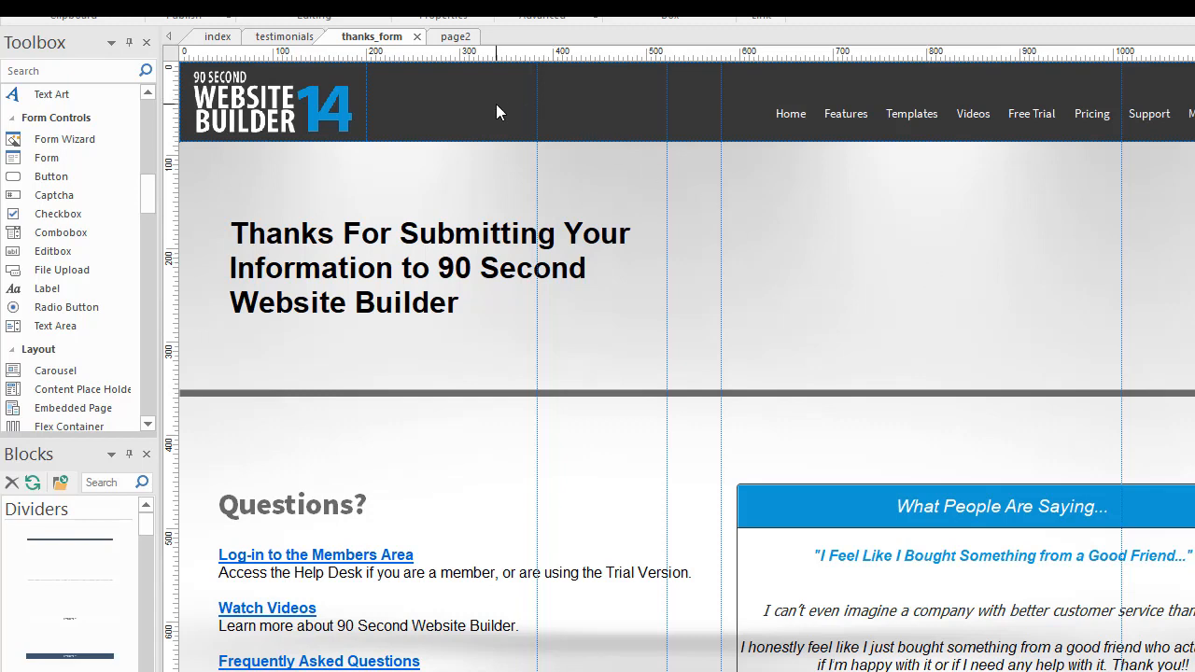
pyautogui.click(463, 40)
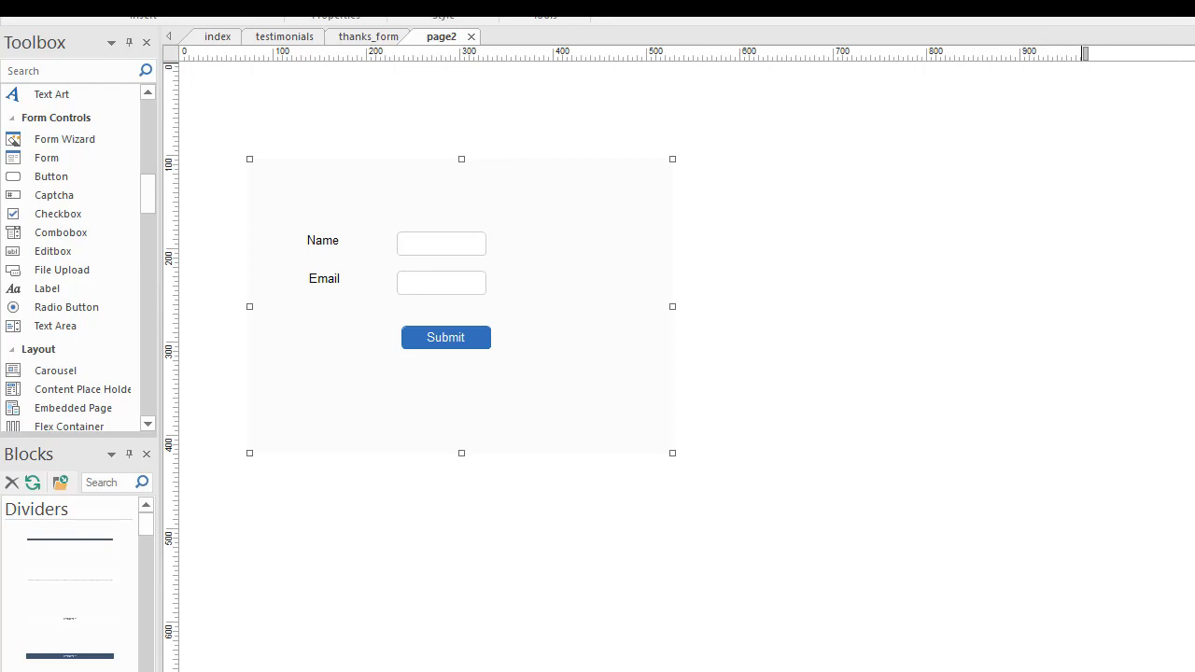
pyautogui.click(1193, 23)
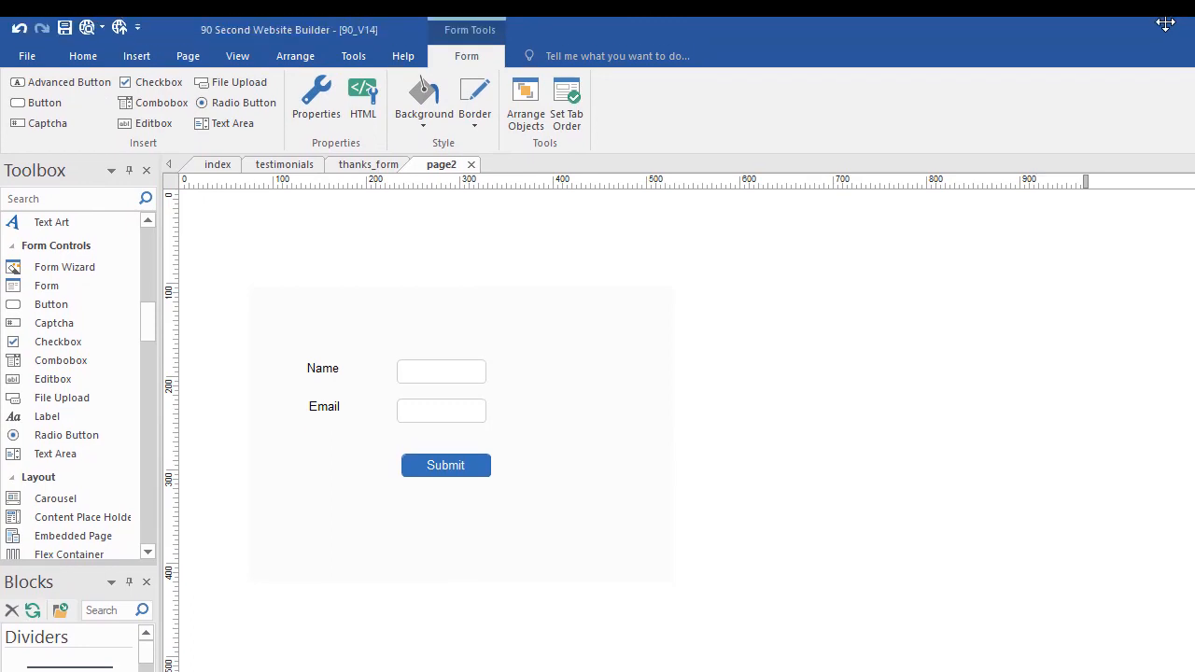
pyautogui.click(42, 293)
pyautogui.click(56, 268)
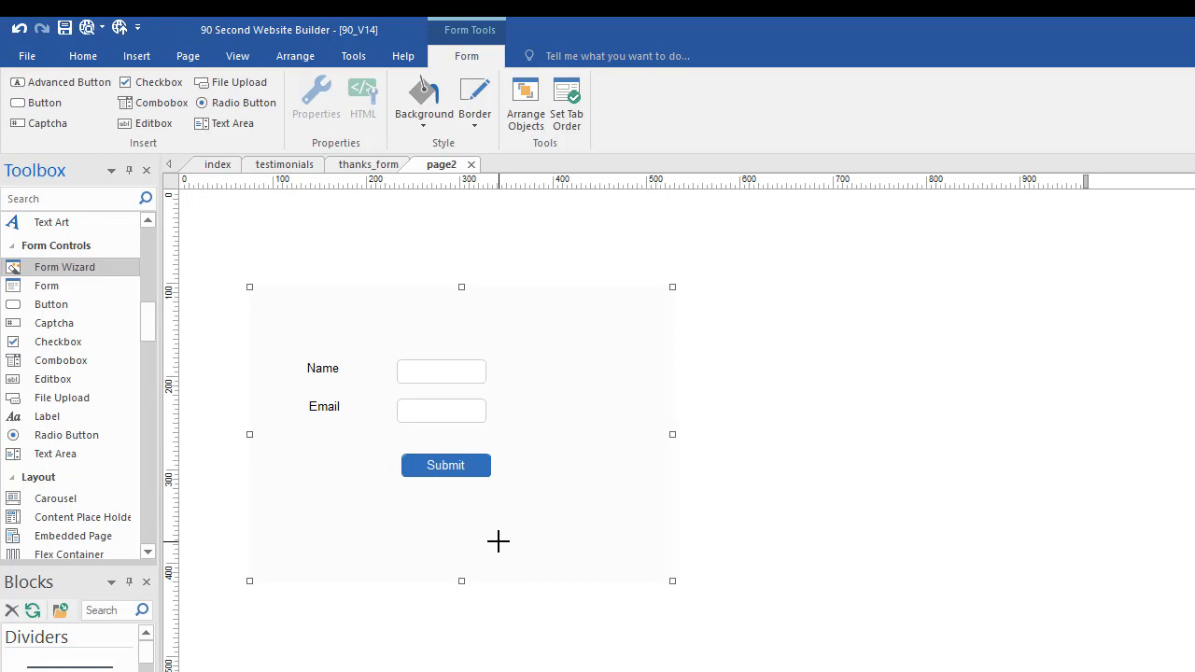
pyautogui.doubleClick(615, 380)
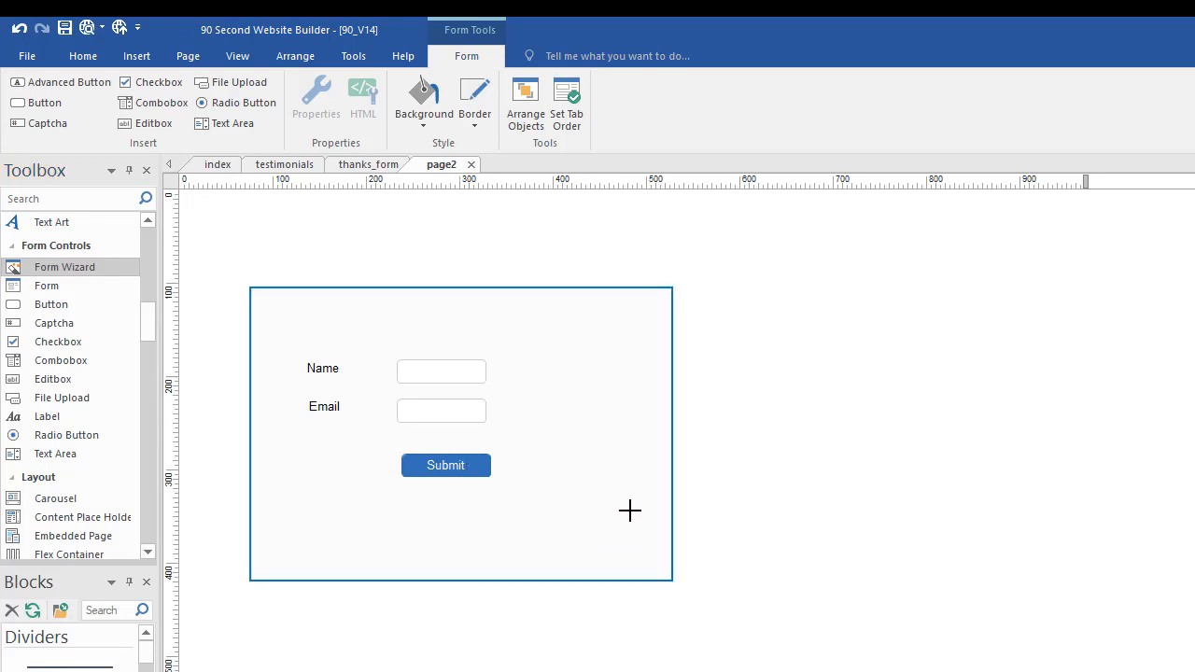
pyautogui.click(763, 405)
# Move the Name and Email form on page2 about 320 px down, leaving empty space above it.
pyautogui.moveTo(605, 355); pyautogui.dragTo(612, 648)
pyautogui.moveTo(146, 327); pyautogui.dragTo(148, 349)
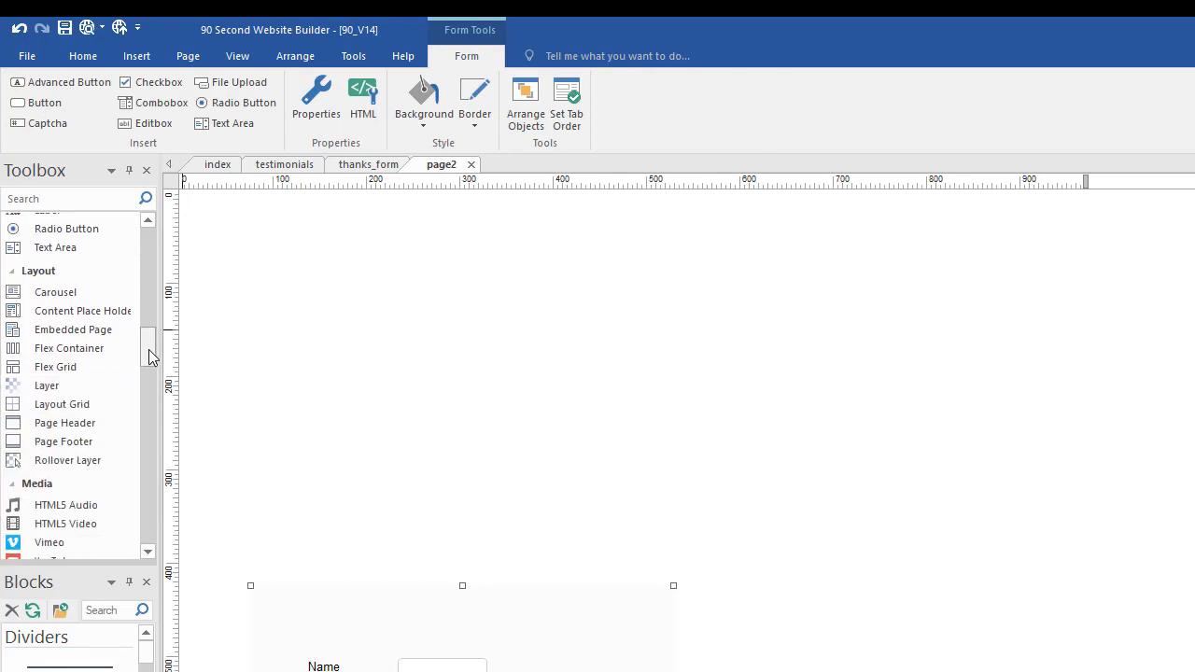
# Draw a layer about 560 px wide and 240 px tall in the empty space above page2's form and shift it slightly up and left.
pyautogui.click(52, 384)
pyautogui.moveTo(251, 265)
pyautogui.mouseDown()
pyautogui.moveTo(457, 376)
pyautogui.moveTo(773, 487)
pyautogui.mouseUp()
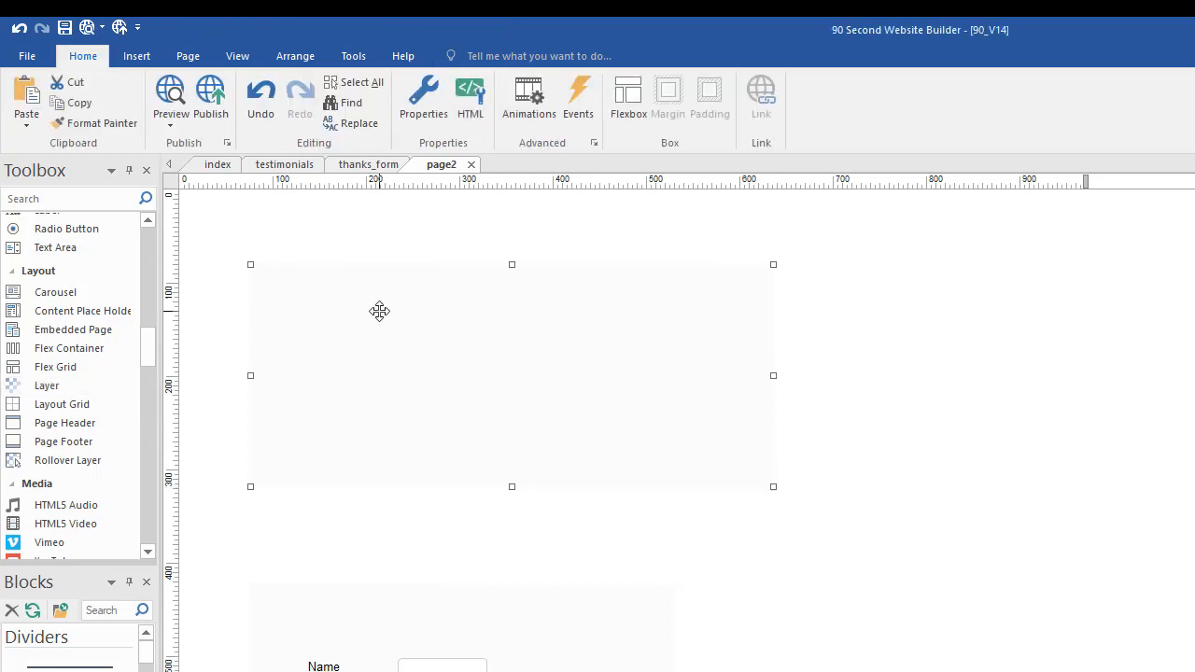
pyautogui.moveTo(423, 383)
pyautogui.mouseDown()
pyautogui.moveTo(398, 363)
pyautogui.moveTo(412, 371)
pyautogui.mouseUp()
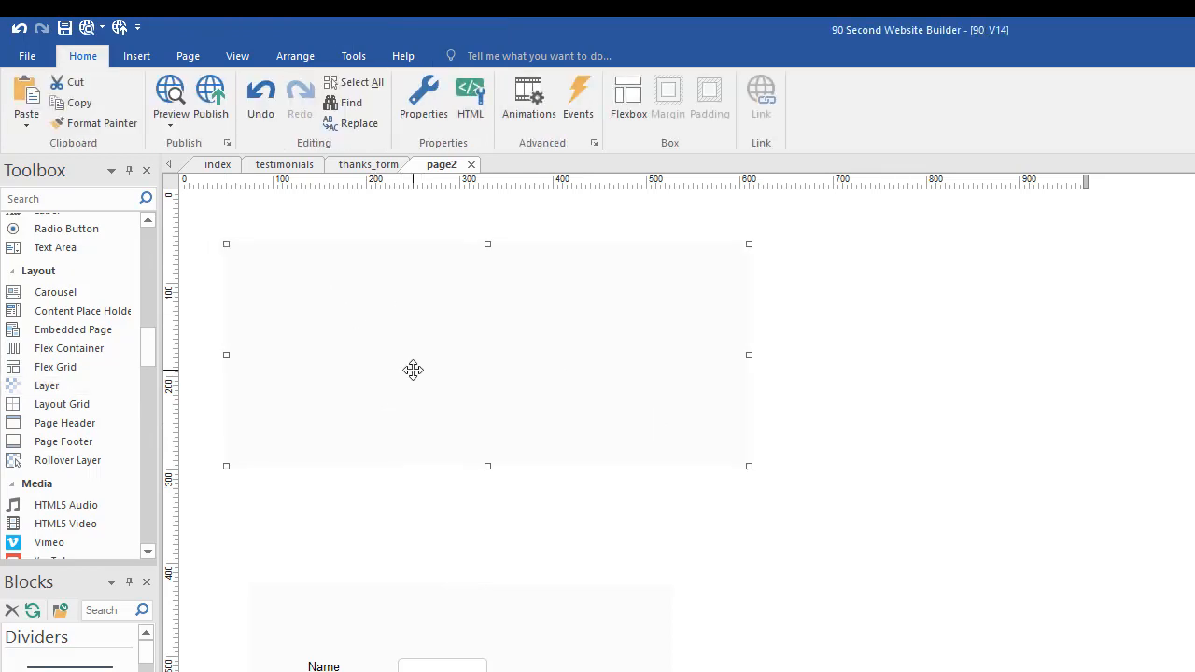
# Enable the new layer as a form and open its form settings.
pyautogui.doubleClick(531, 370)
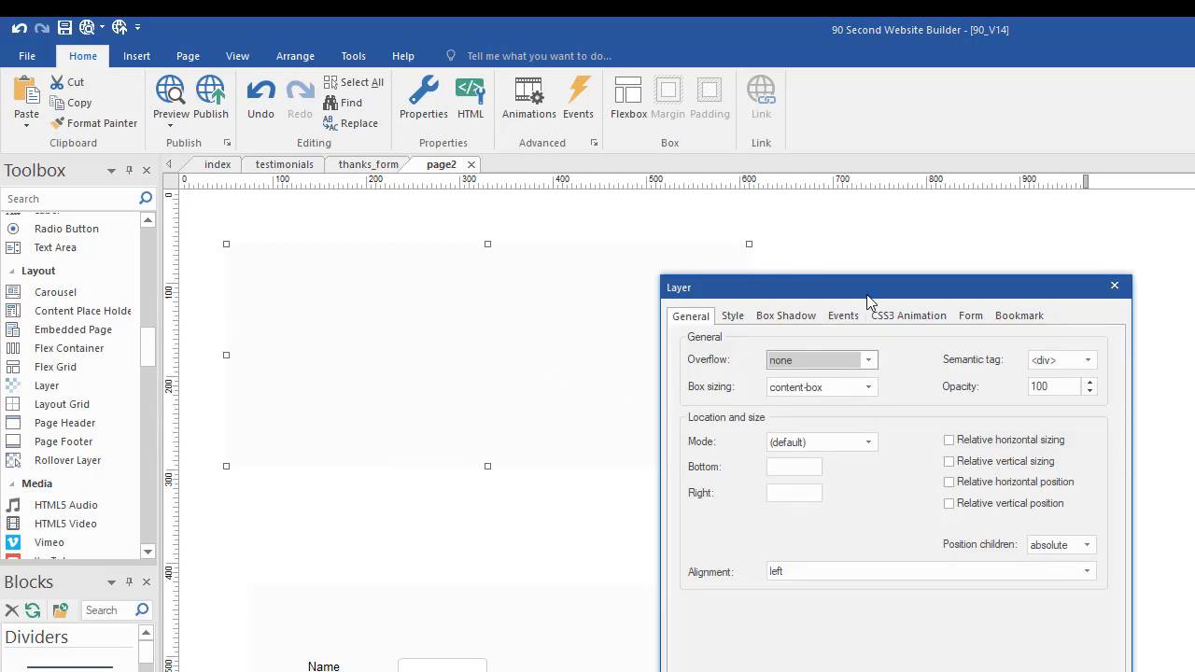
pyautogui.moveTo(856, 293); pyautogui.dragTo(352, 214)
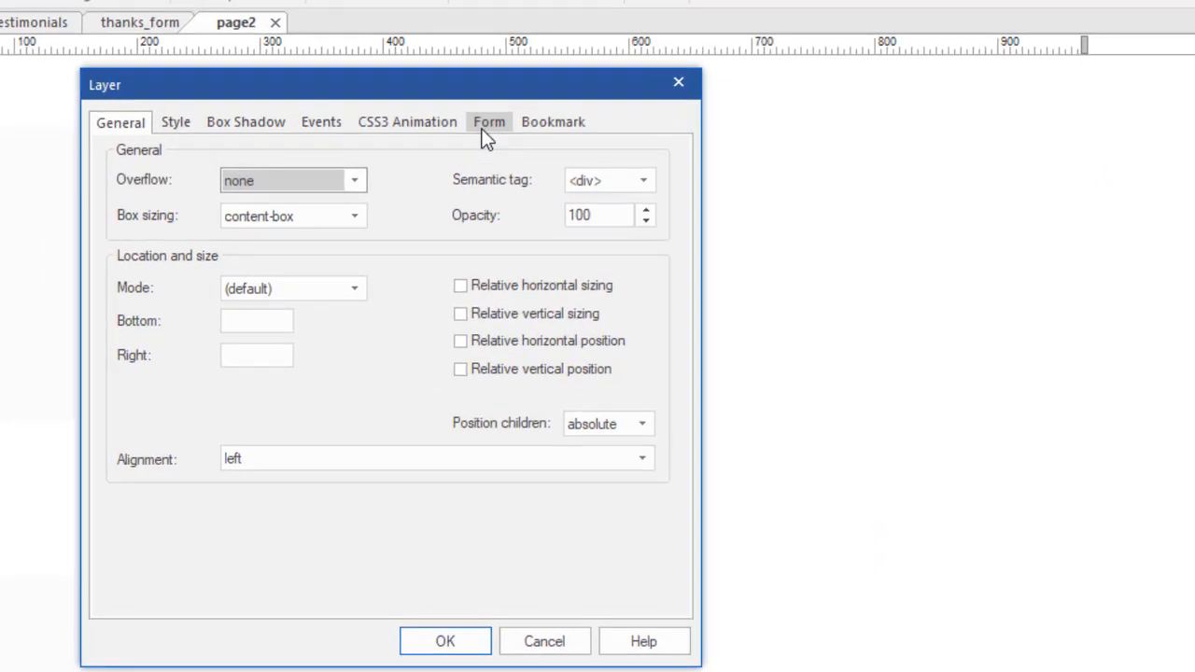
pyautogui.click(490, 122)
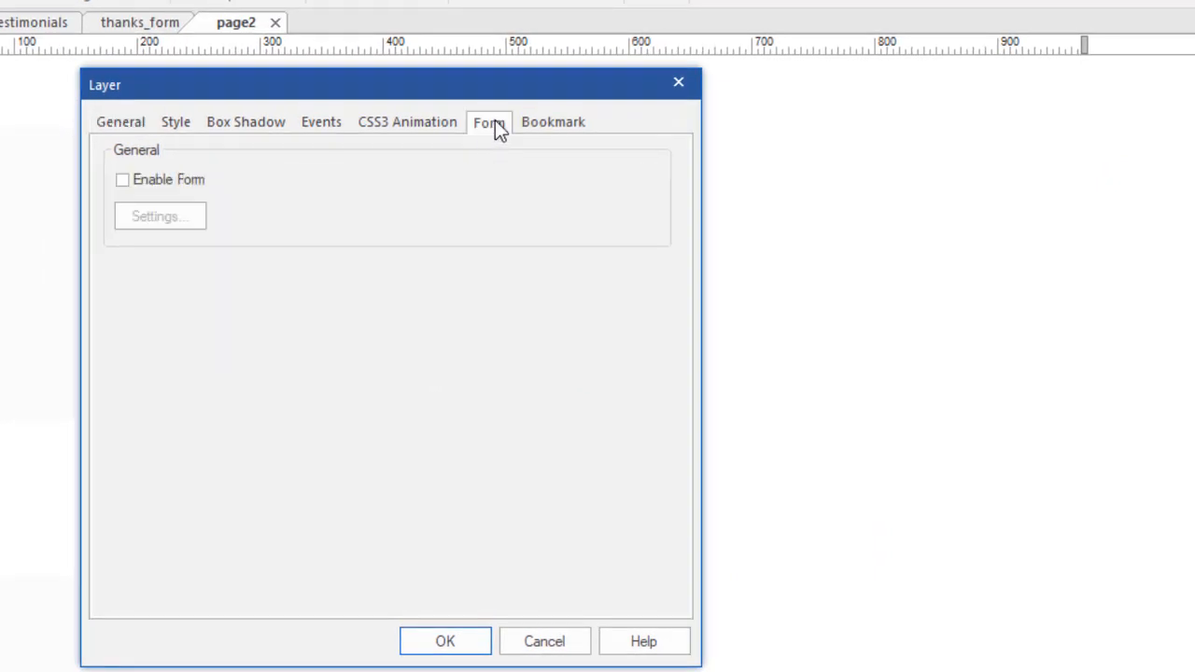
pyautogui.click(125, 191)
pyautogui.click(172, 214)
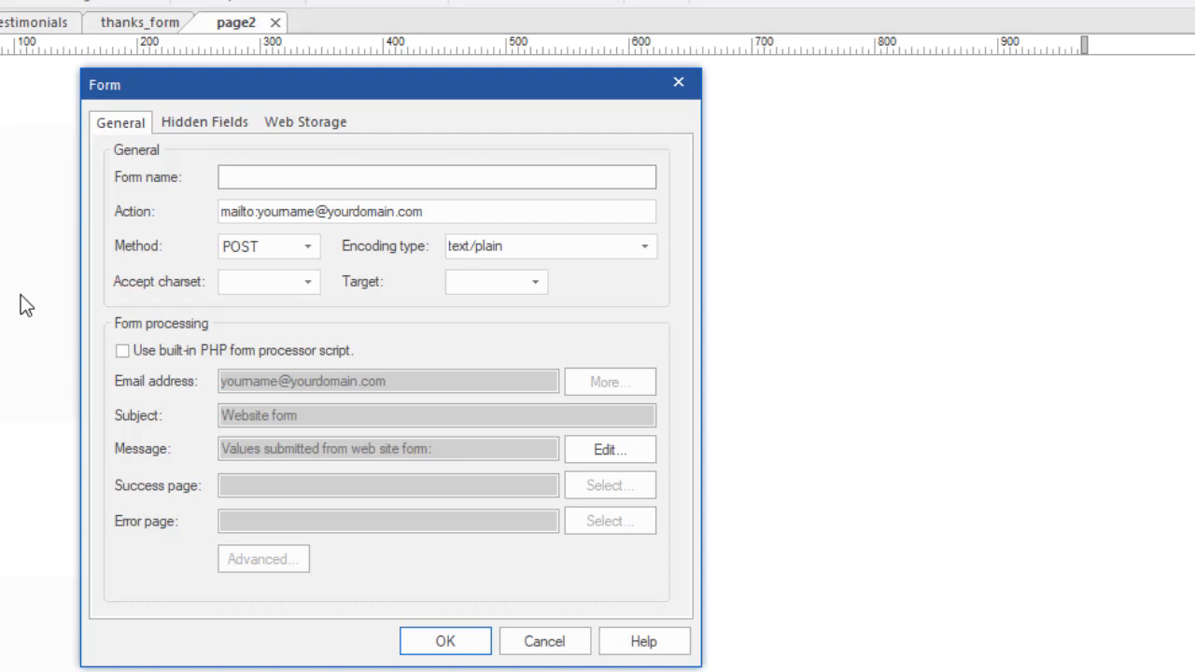
# Try the built-in PHP form processor script in the layer's form settings, discard the changes and delete the layer.
pyautogui.click(124, 351)
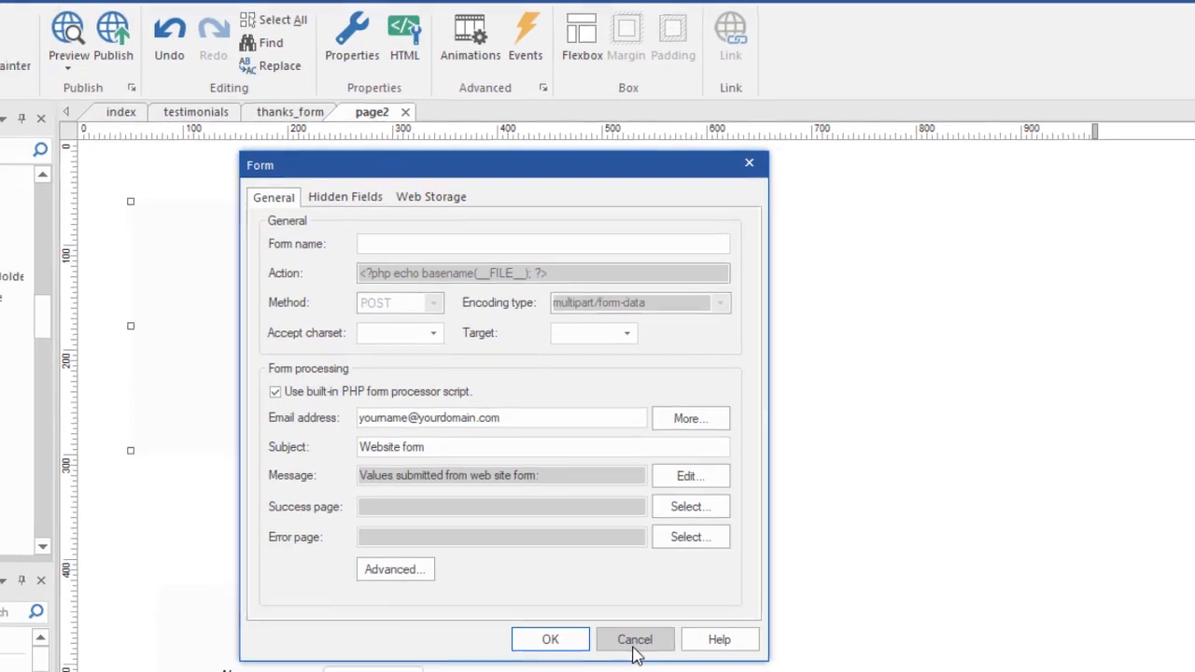
pyautogui.click(634, 646)
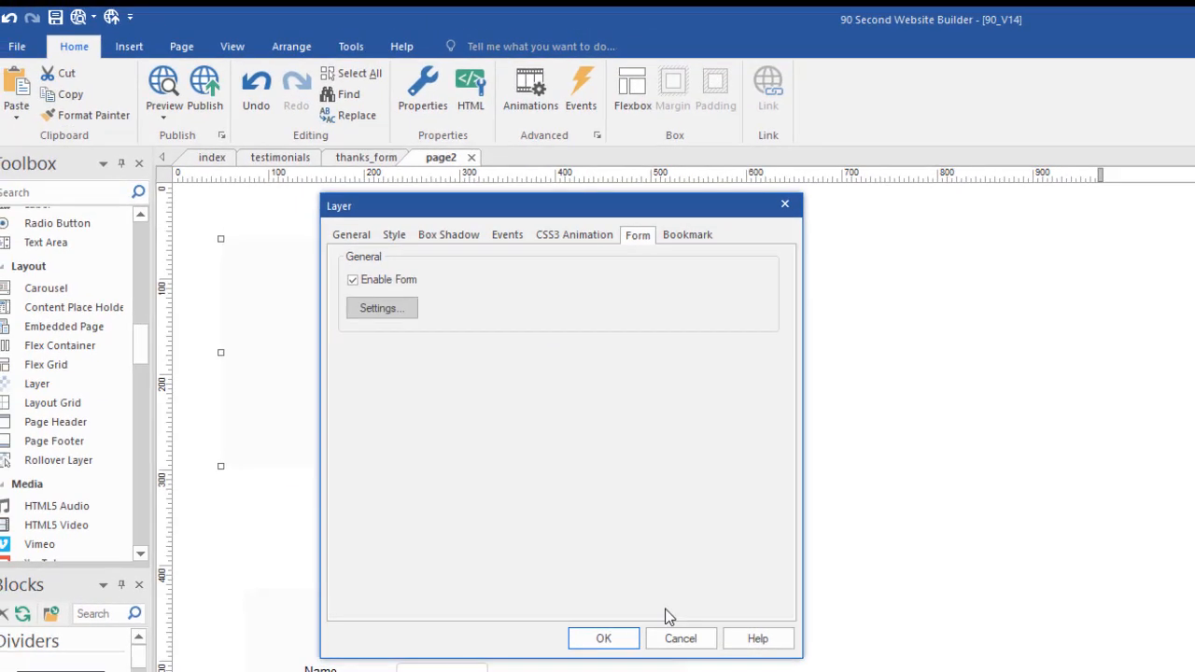
pyautogui.click(678, 642)
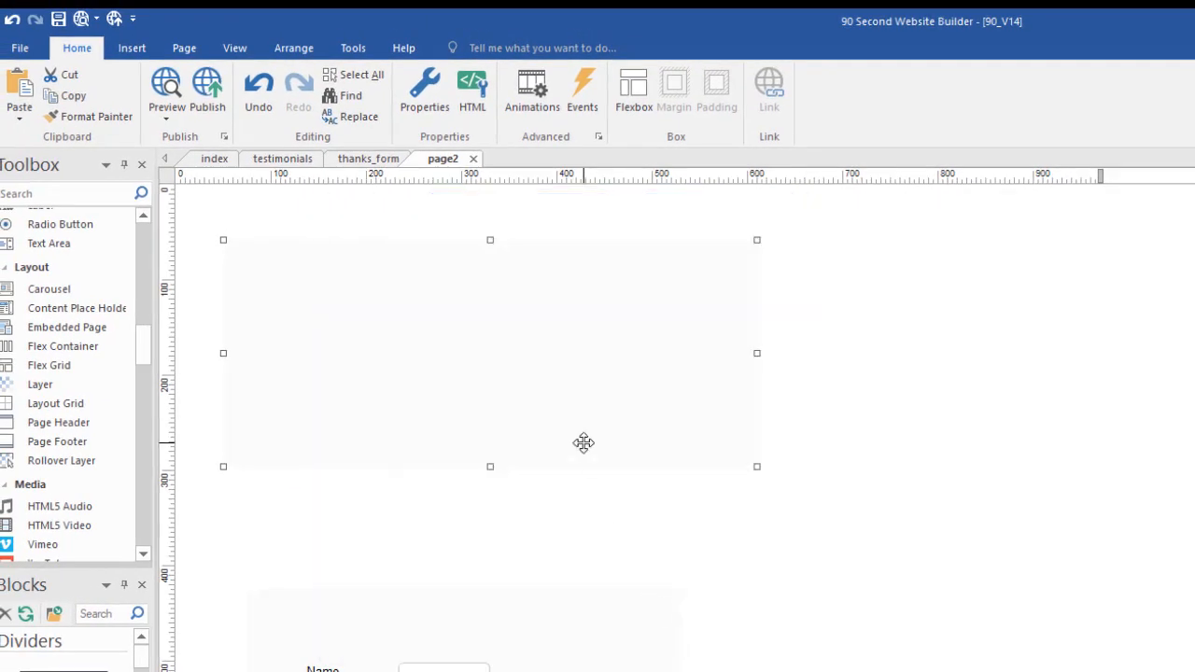
pyautogui.press('Delete')
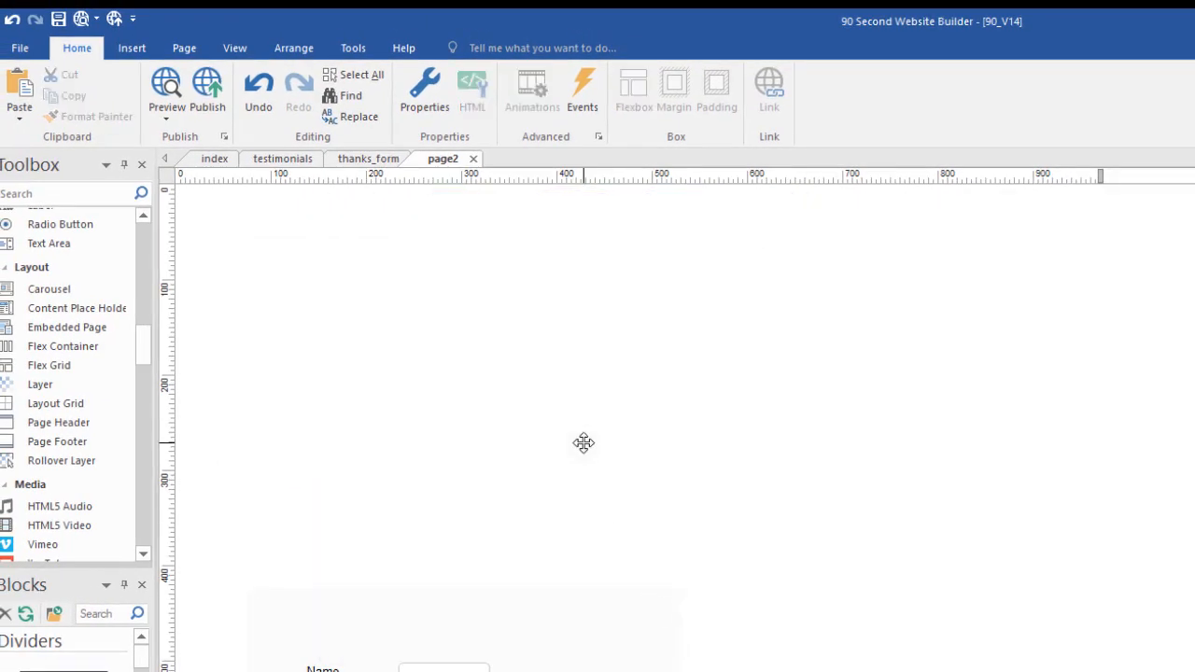
# Examine the form settings of the layout grid containing the Comments form on the testimonials page, leave them unmodified and return to page2.
pyautogui.click(283, 161)
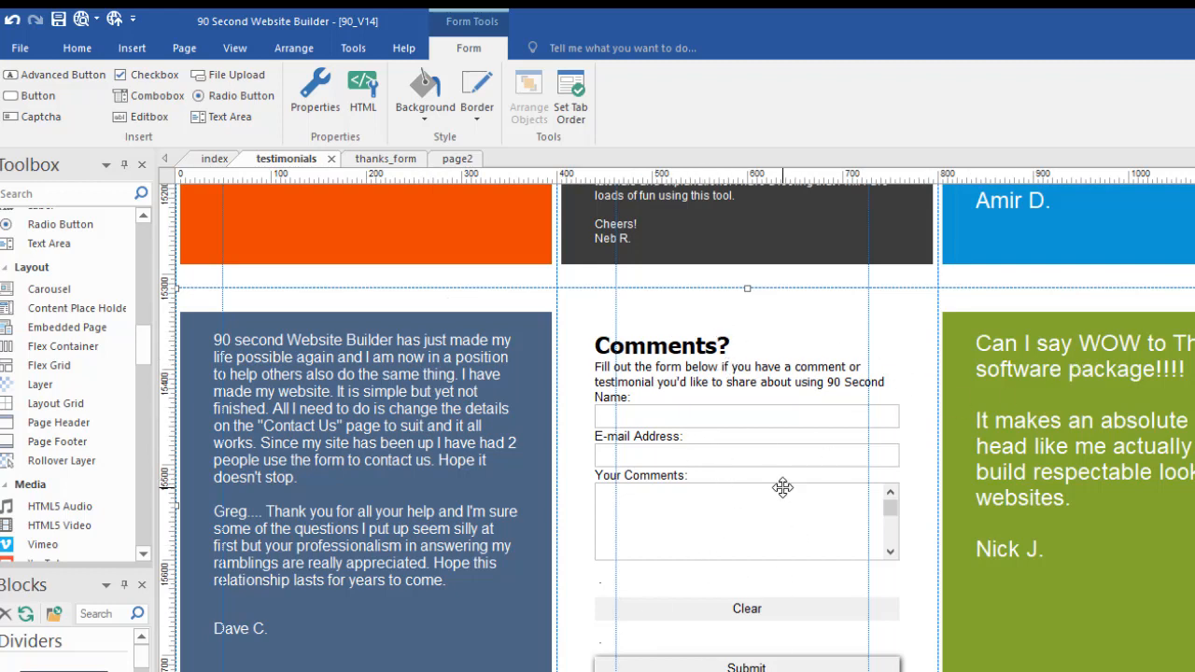
pyautogui.doubleClick(924, 302)
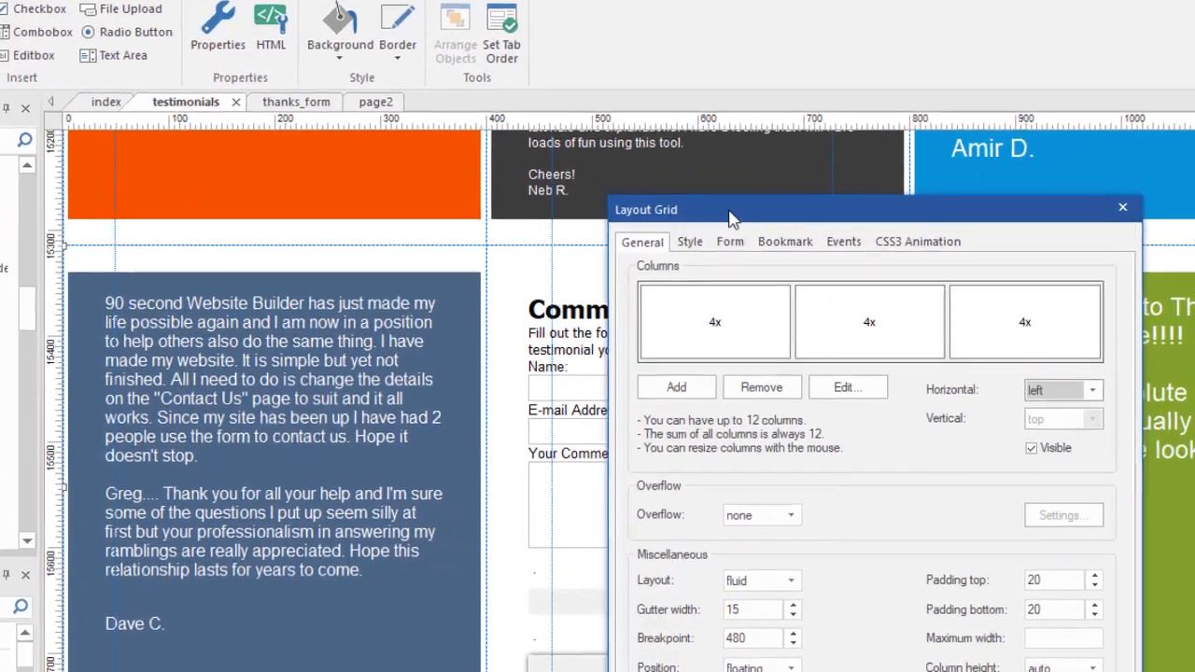
pyautogui.moveTo(731, 217); pyautogui.dragTo(562, 120)
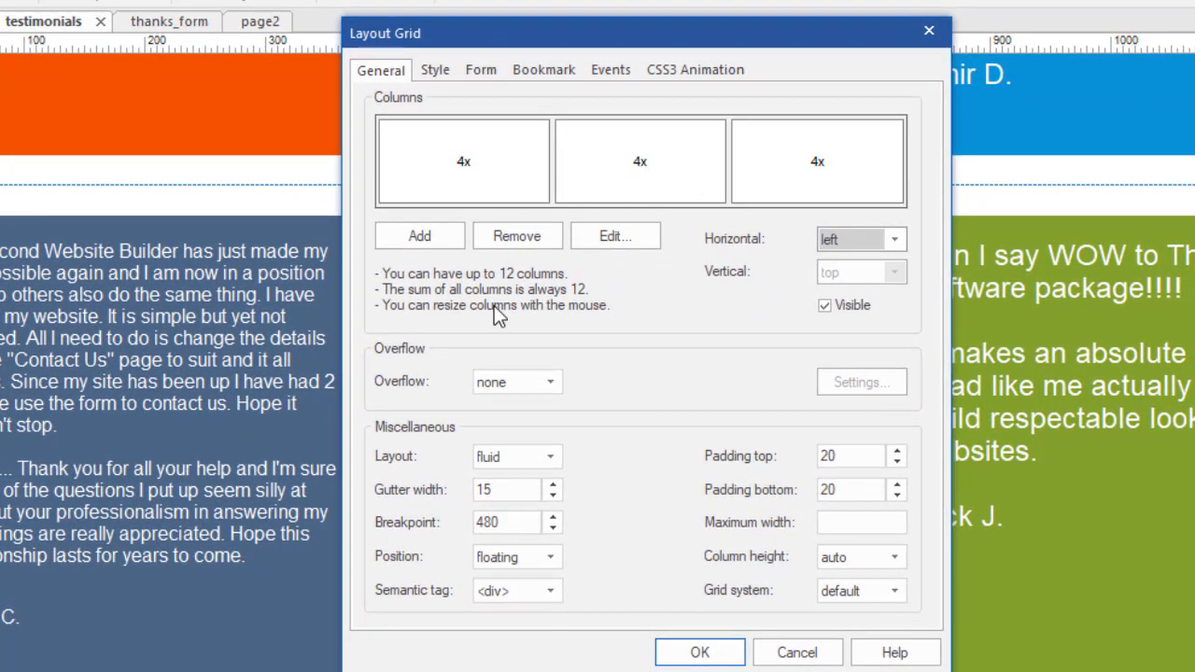
pyautogui.click(480, 71)
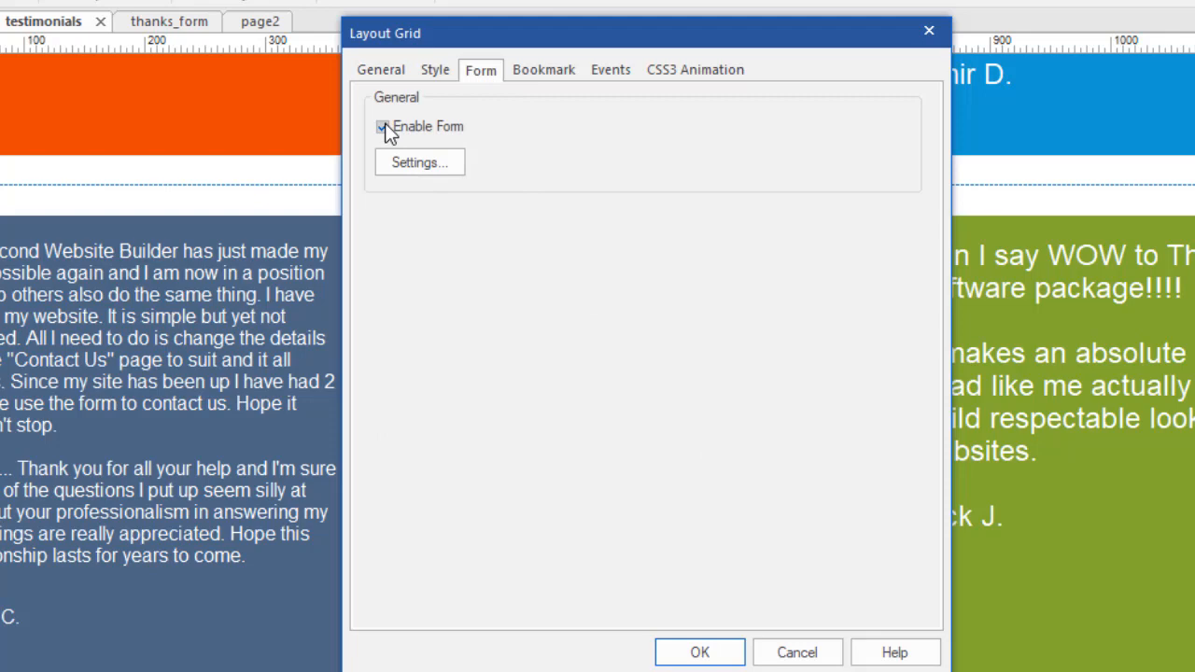
pyautogui.click(433, 168)
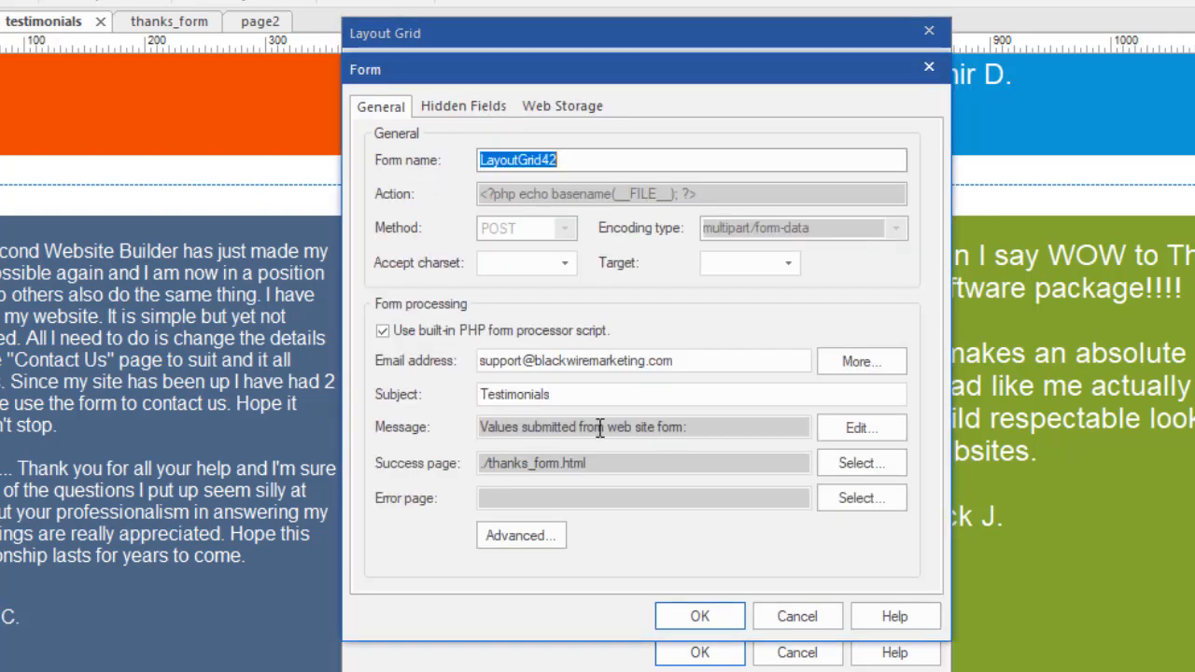
pyautogui.click(794, 616)
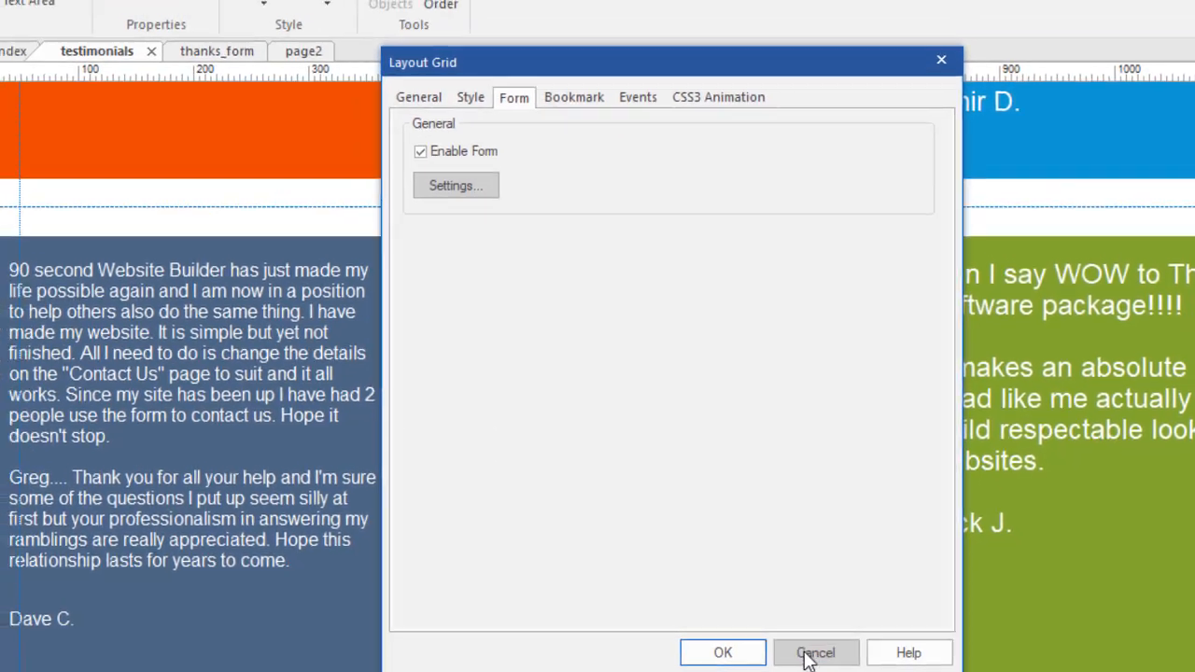
pyautogui.click(796, 652)
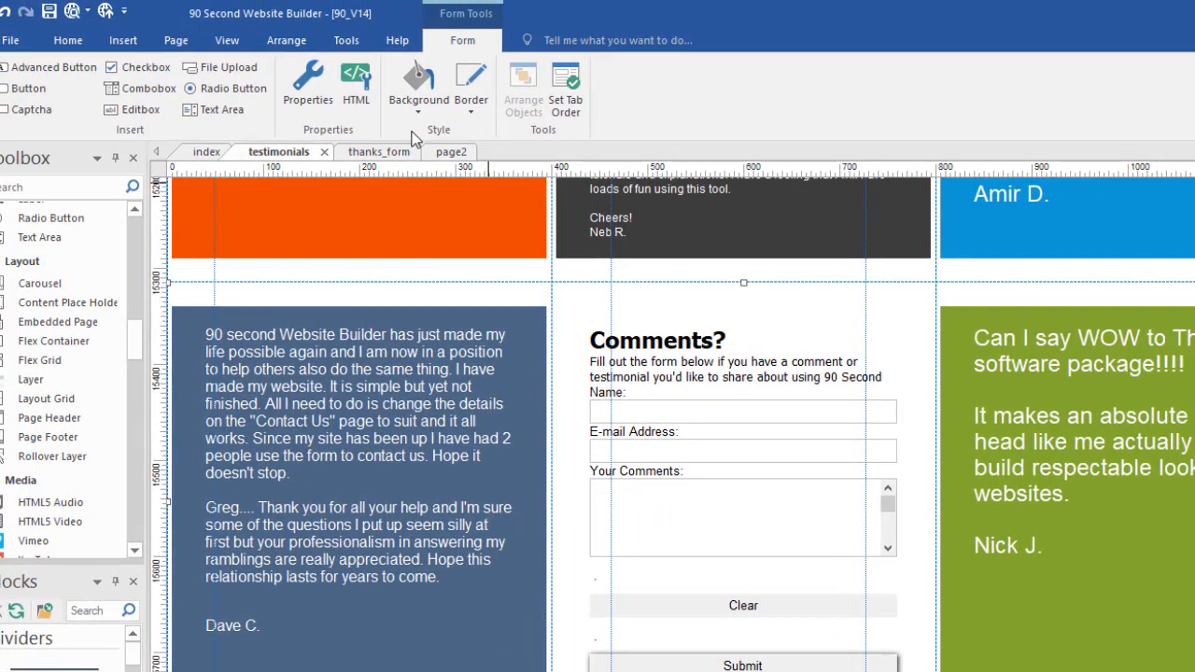
pyautogui.click(452, 152)
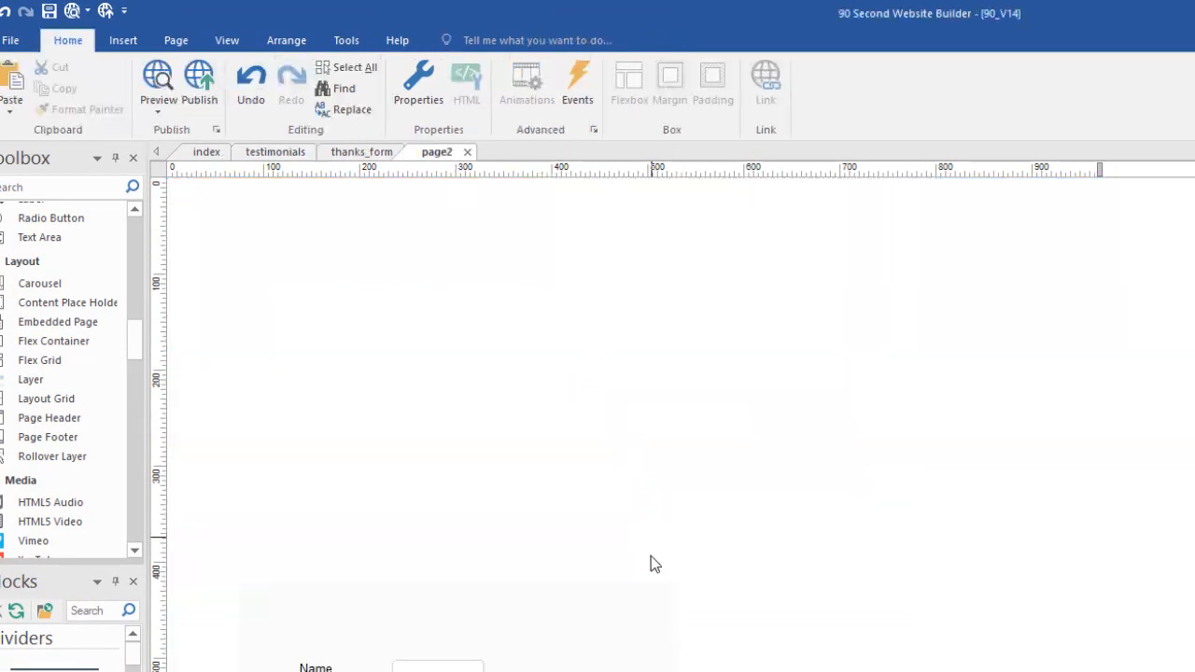